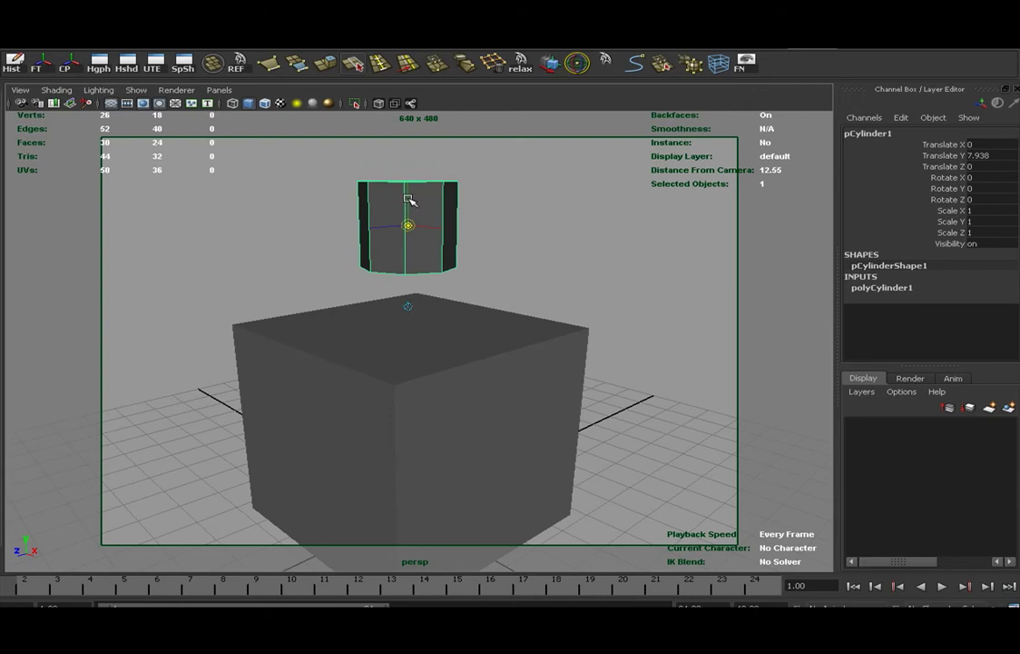
Step: Lower the cylinder onto the cube's top face at Translate Y 6.443 and stretch it vertically to Scale Y 1.937
{"action": "key", "text": "Insert"}
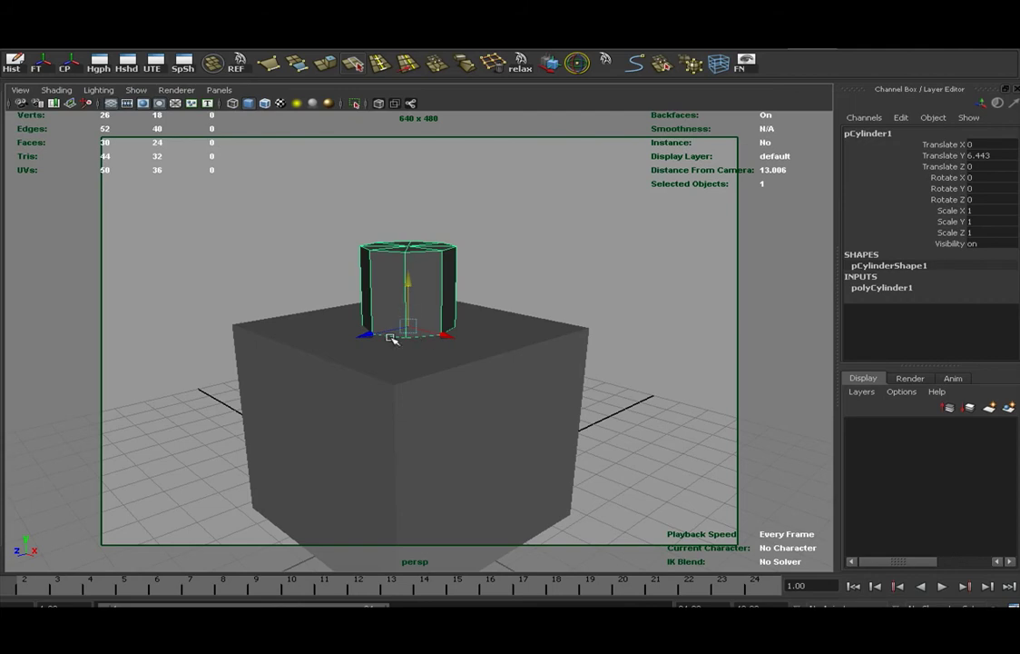
{"action": "key", "text": "e"}
{"action": "key", "text": "r"}
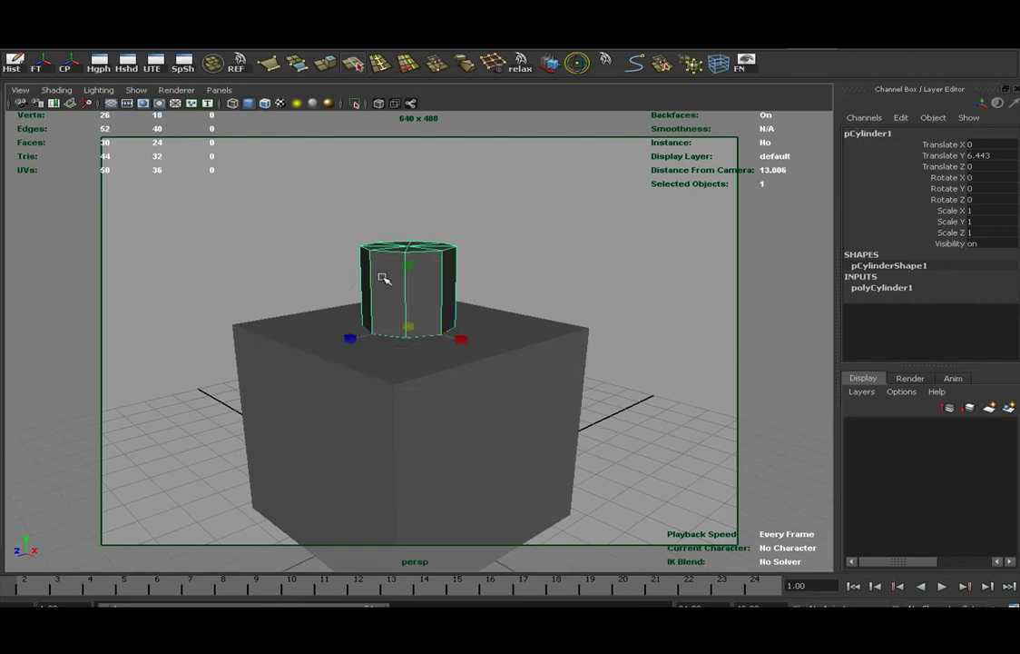
{"action": "left_click_drag", "start_coordinate": [421, 264], "coordinate": [412, 205]}
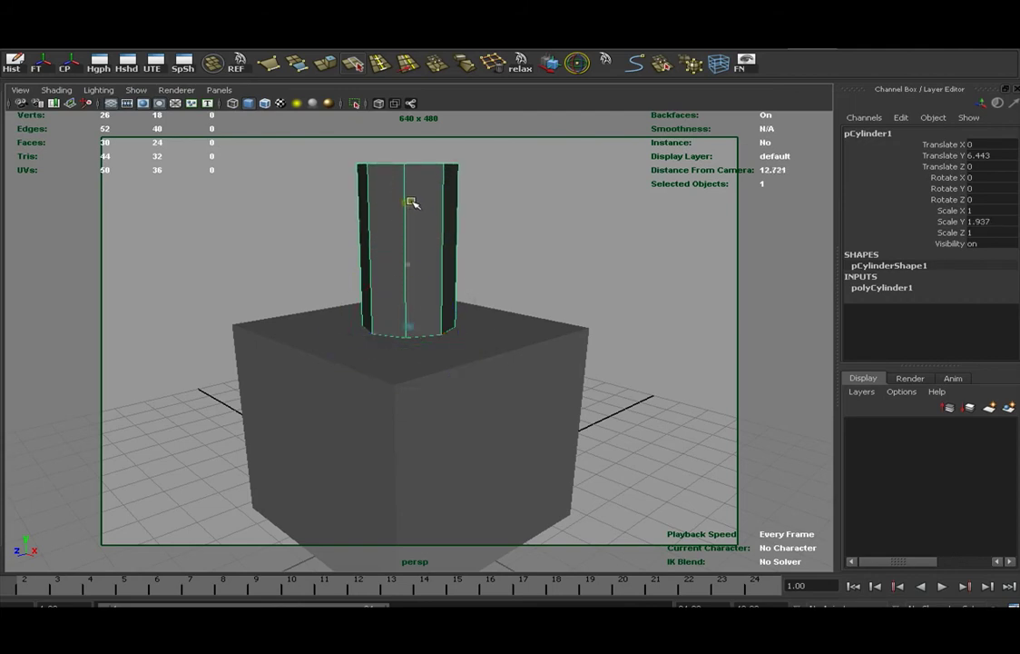
{"action": "right_click_drag", "start_coordinate": [541, 300], "coordinate": [479, 294], "text": "alt"}
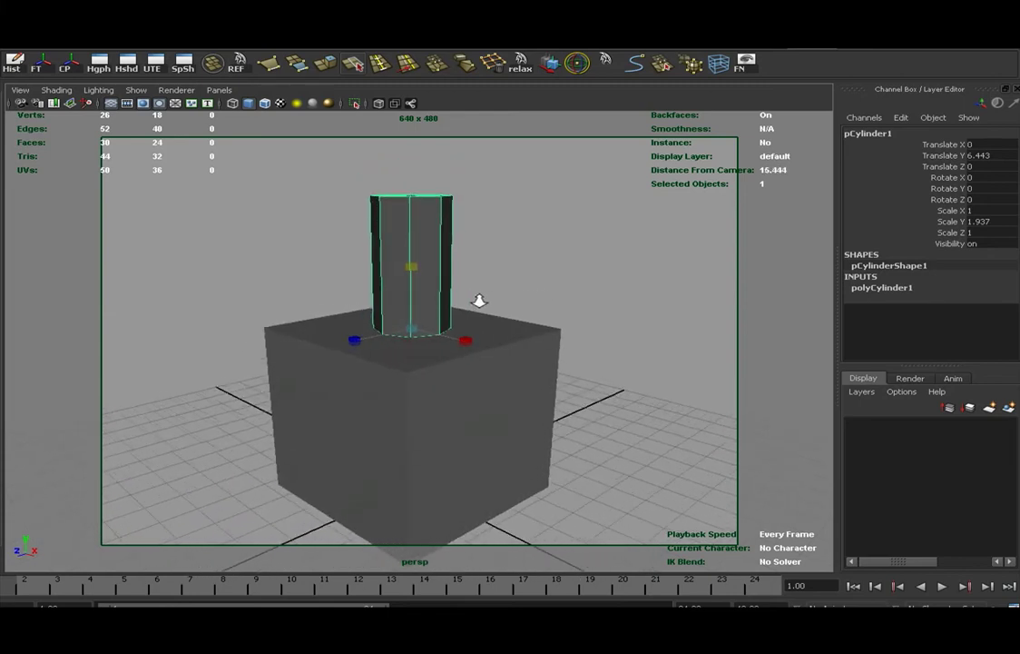
{"action": "left_click_drag", "start_coordinate": [477, 301], "coordinate": [466, 282], "text": "alt"}
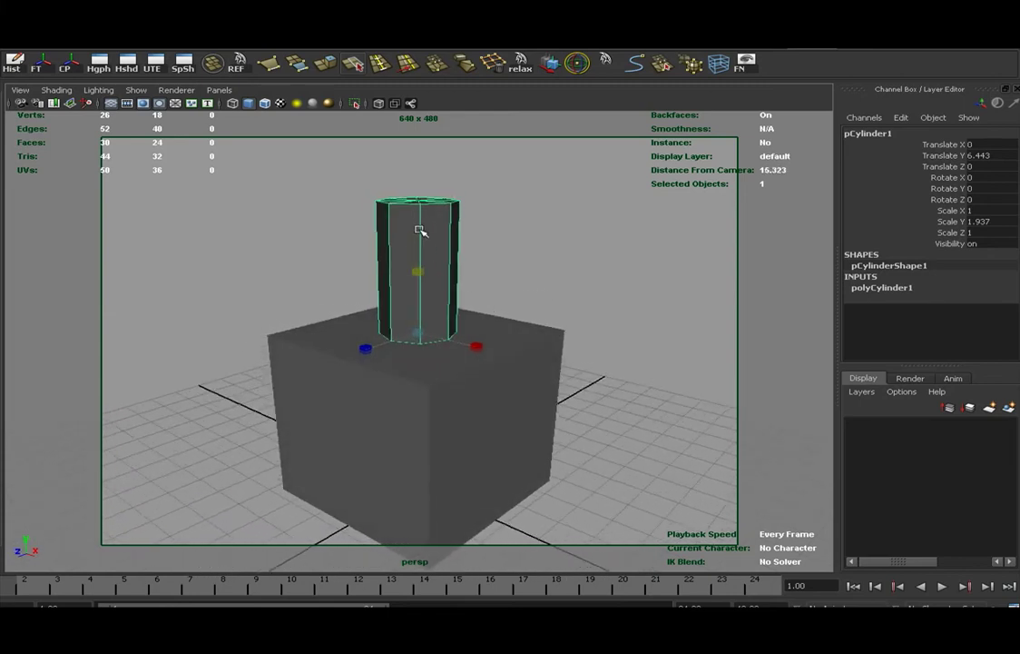
Step: Open the UV Texture Editor for the cylinder, frame the whole UV layout and display the texture borders
{"action": "left_click", "coordinate": [153, 65]}
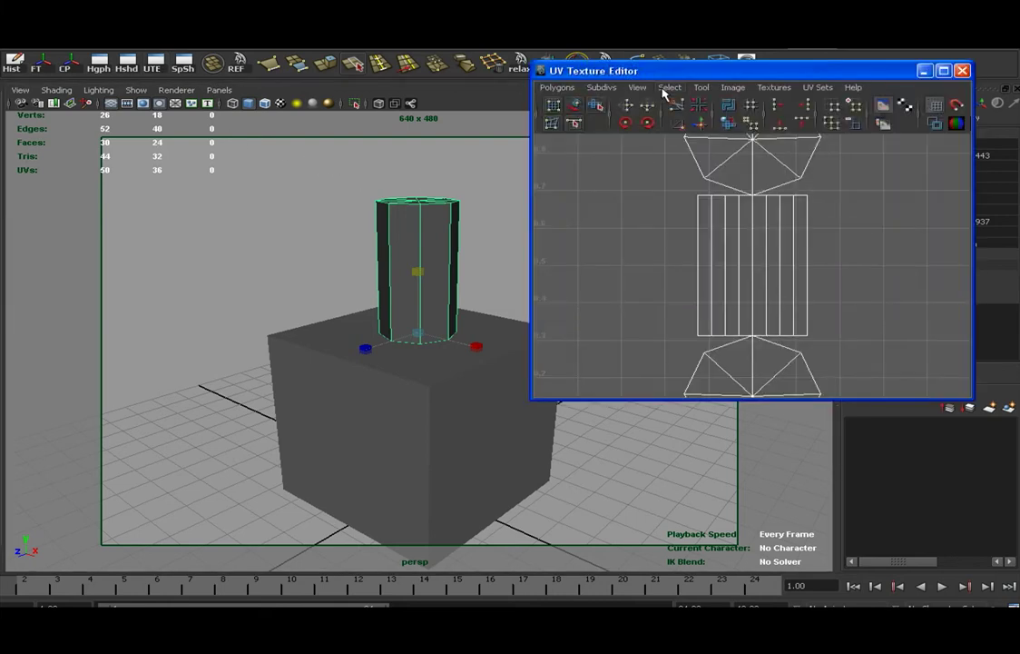
{"action": "right_click_drag", "start_coordinate": [807, 252], "coordinate": [583, 241], "text": "alt"}
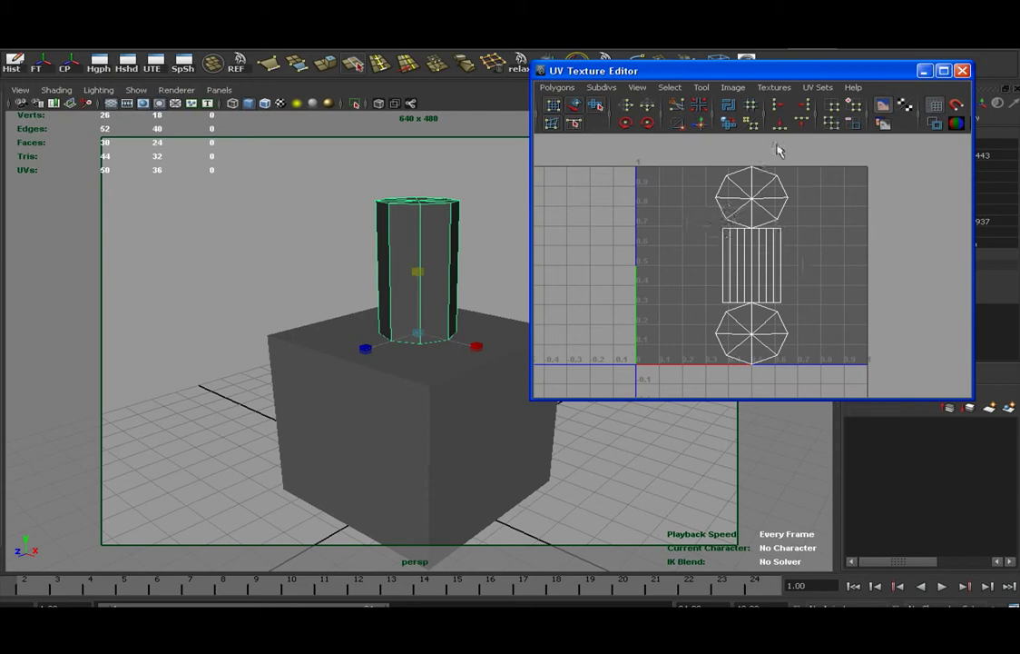
{"action": "left_click", "coordinate": [936, 125]}
Step: Cut the UVs along the spoke edges of both the upper and lower cylinder caps
{"action": "right_click_drag", "start_coordinate": [727, 203], "coordinate": [731, 178]}
{"action": "left_click_drag", "start_coordinate": [772, 212], "coordinate": [777, 216]}
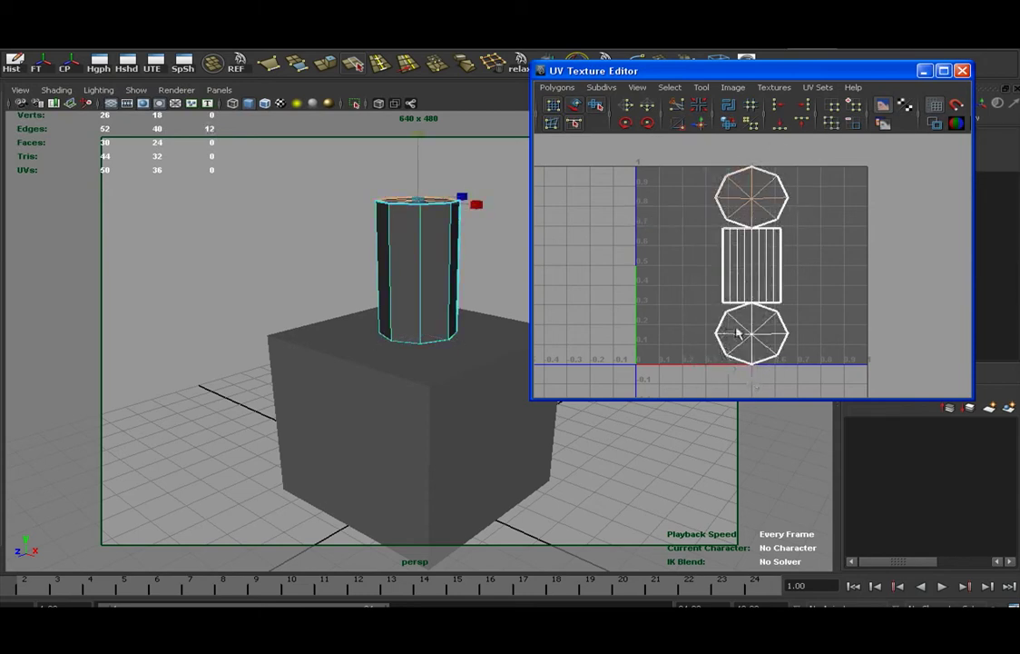
{"action": "left_click_drag", "start_coordinate": [727, 325], "coordinate": [787, 345], "text": "shift"}
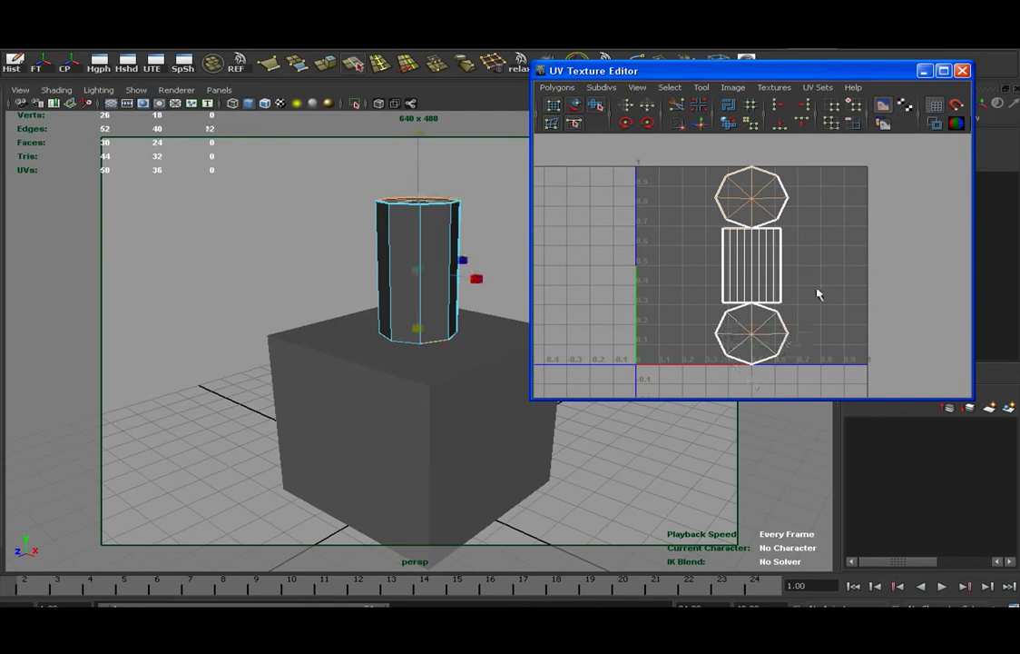
{"action": "left_click", "coordinate": [677, 111]}
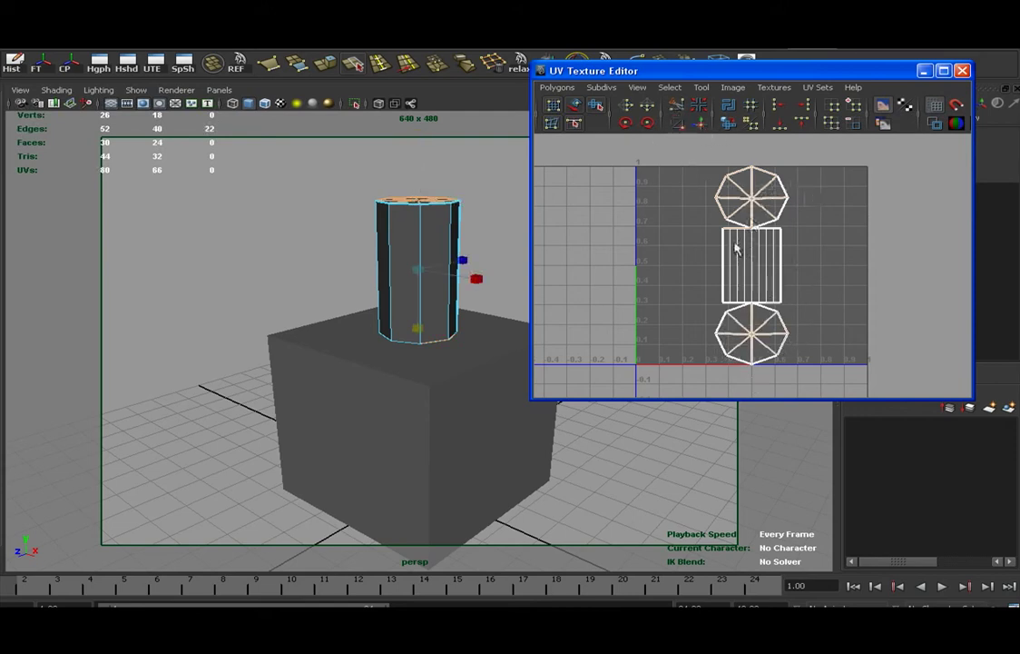
Step: Move and sew the cap UVs onto the side shell along the cylinder's upper and lower rim edge loops
{"action": "right_click", "coordinate": [425, 238]}
{"action": "right_click_drag", "start_coordinate": [430, 234], "coordinate": [428, 210]}
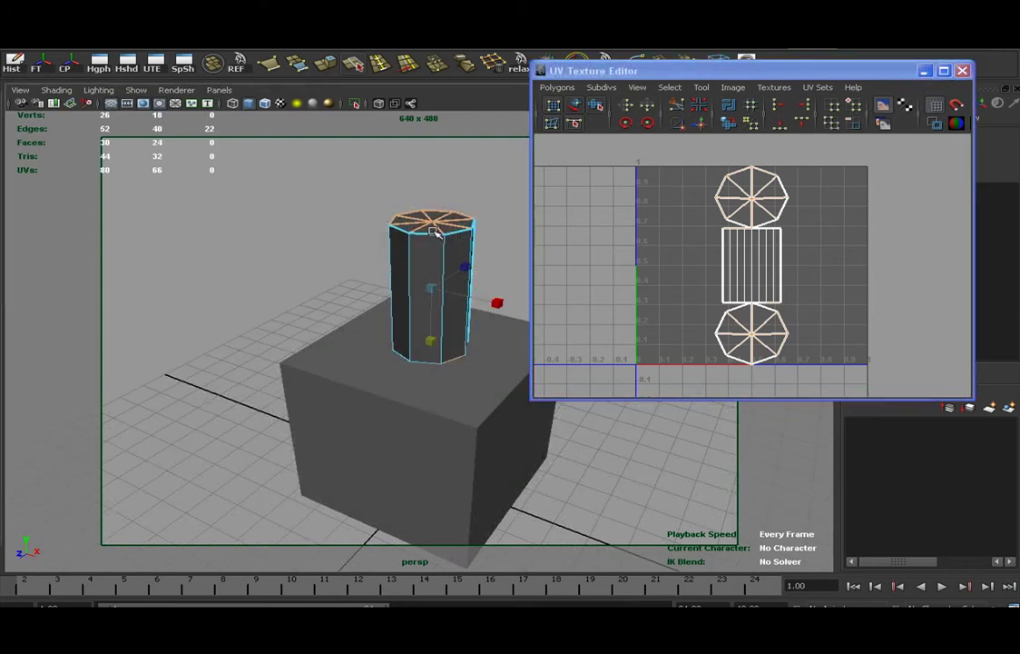
{"action": "double_click", "coordinate": [429, 233]}
{"action": "double_click", "coordinate": [427, 362], "text": "shift"}
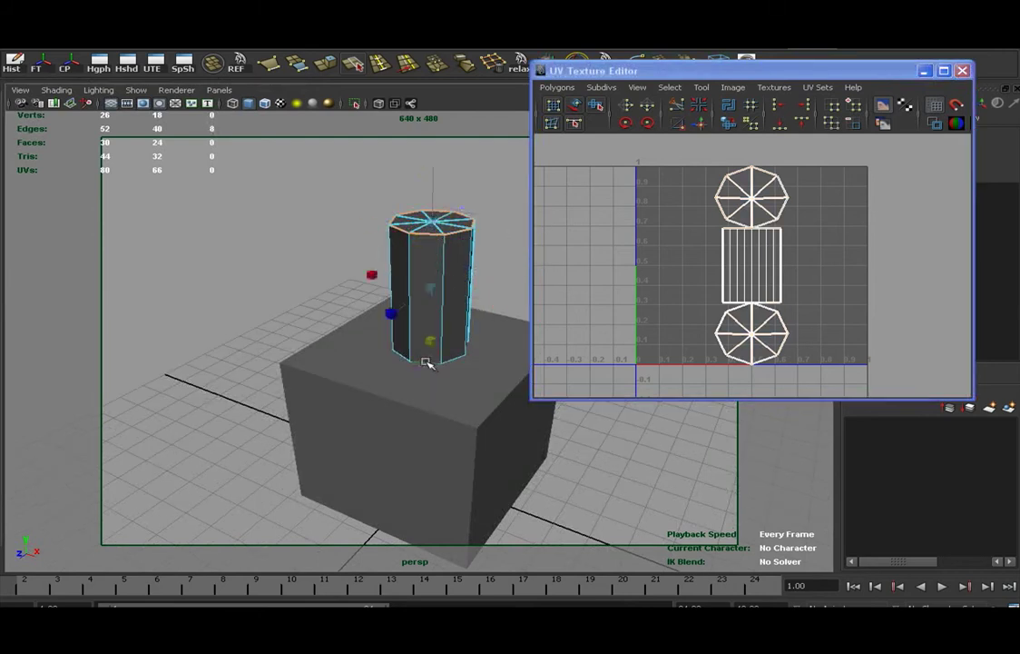
{"action": "left_click", "coordinate": [701, 123]}
Step: Freeze the cylinder's transformations and delete its construction history in object mode
{"action": "right_click_drag", "start_coordinate": [743, 260], "coordinate": [796, 252]}
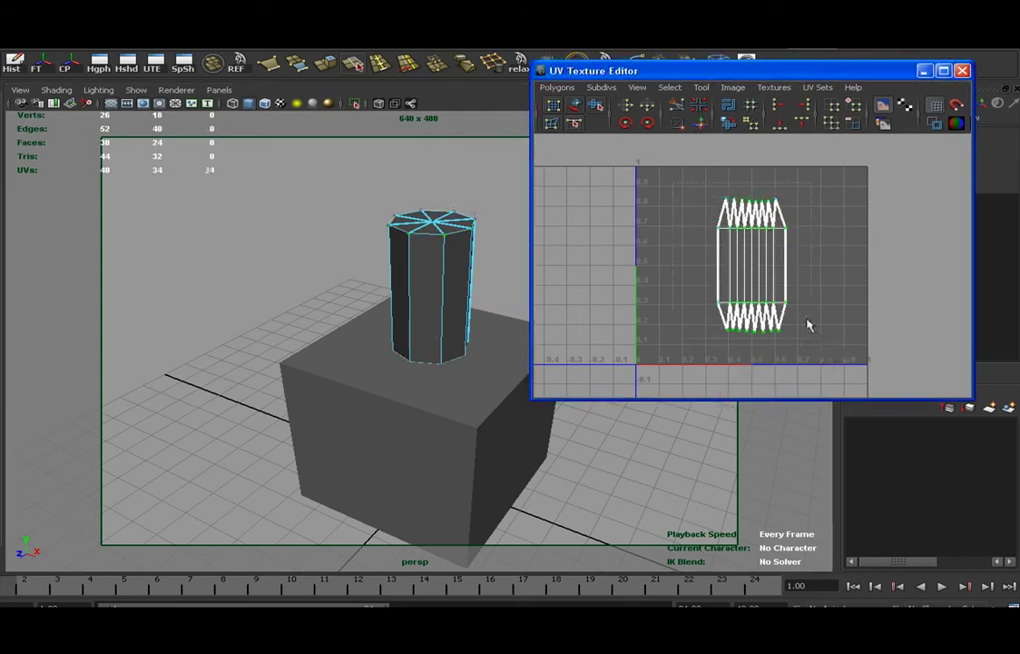
{"action": "right_click_drag", "start_coordinate": [443, 227], "coordinate": [515, 215]}
{"action": "key", "text": "F8"}
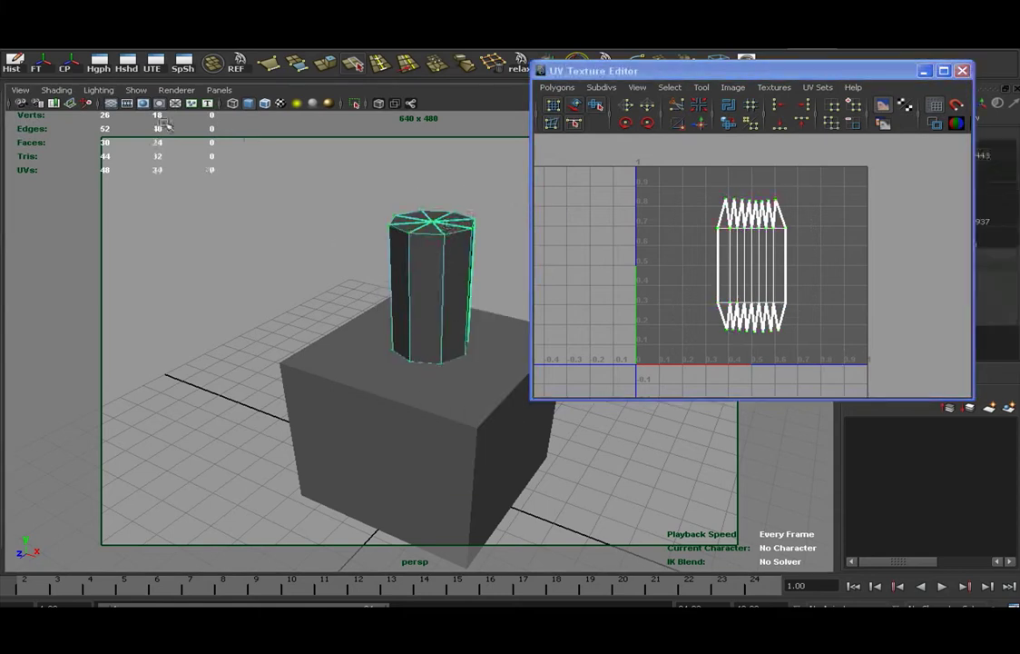
{"action": "left_click", "coordinate": [39, 67]}
{"action": "left_click", "coordinate": [15, 64]}
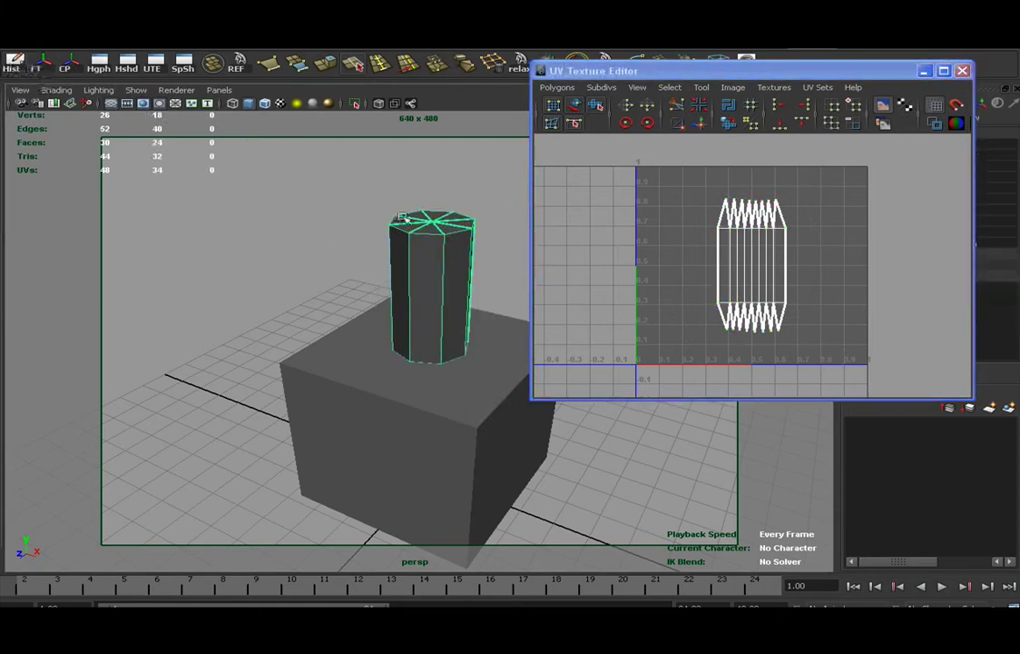
Step: Unfold the cylinder's UVs and lay them out into the UV region using the Layout UVs options
{"action": "left_click", "coordinate": [729, 126]}
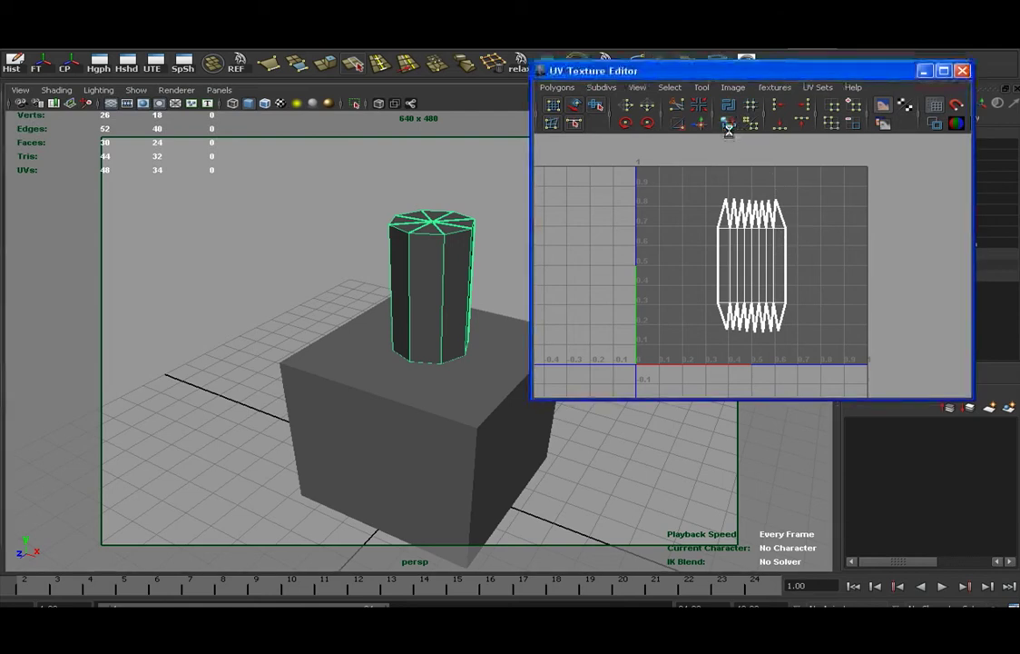
{"action": "right_click", "coordinate": [734, 268]}
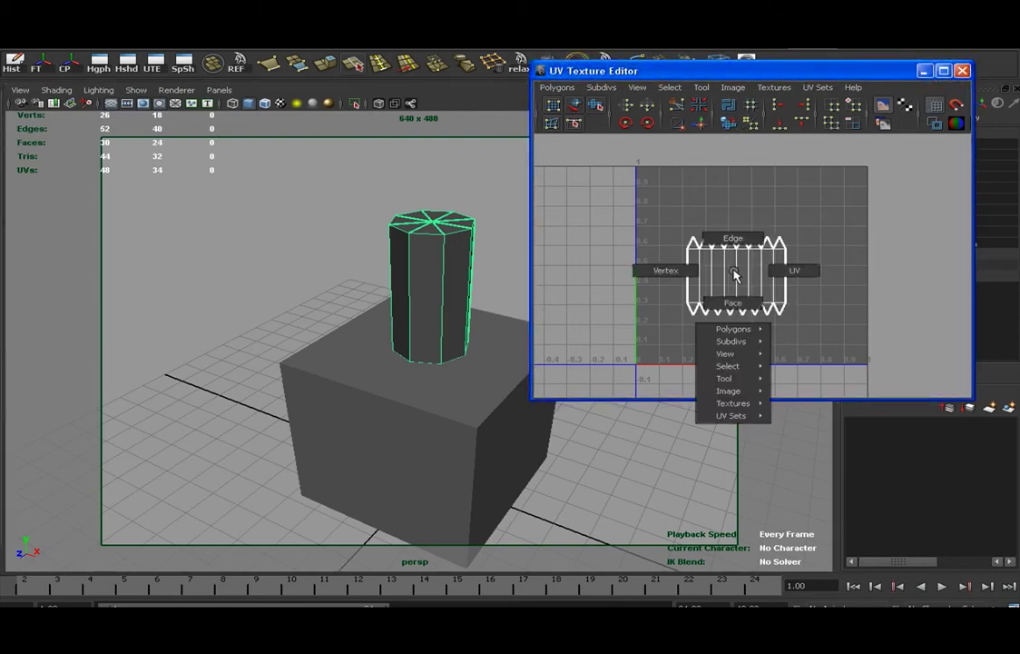
{"action": "right_click", "coordinate": [729, 105]}
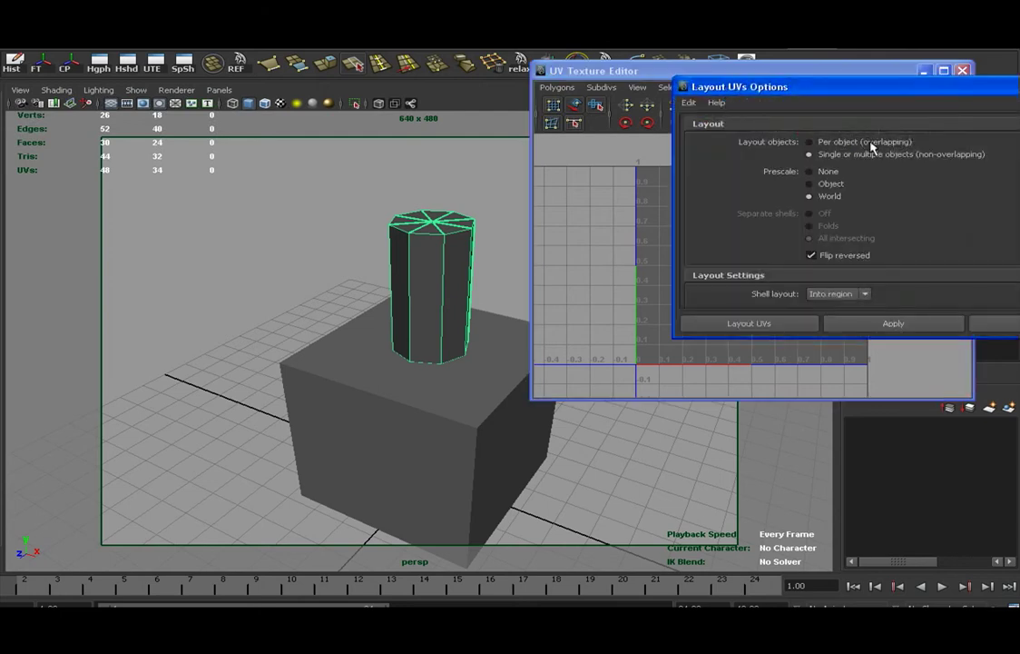
{"action": "left_click_drag", "start_coordinate": [693, 95], "coordinate": [564, 99]}
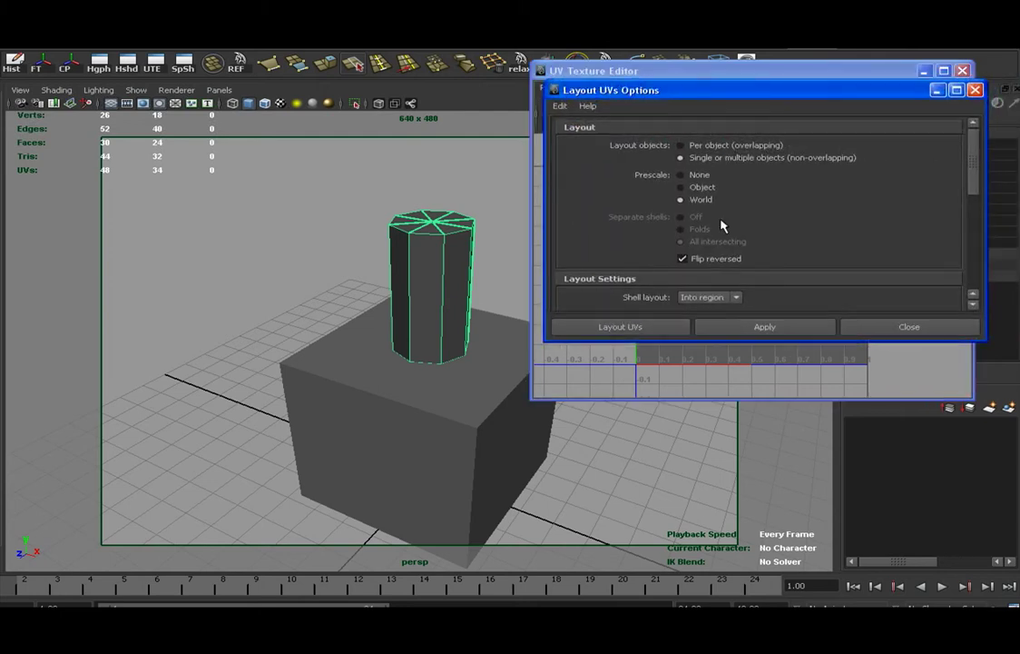
{"action": "scroll", "coordinate": [770, 238], "scroll_direction": "down", "scroll_amount": 3}
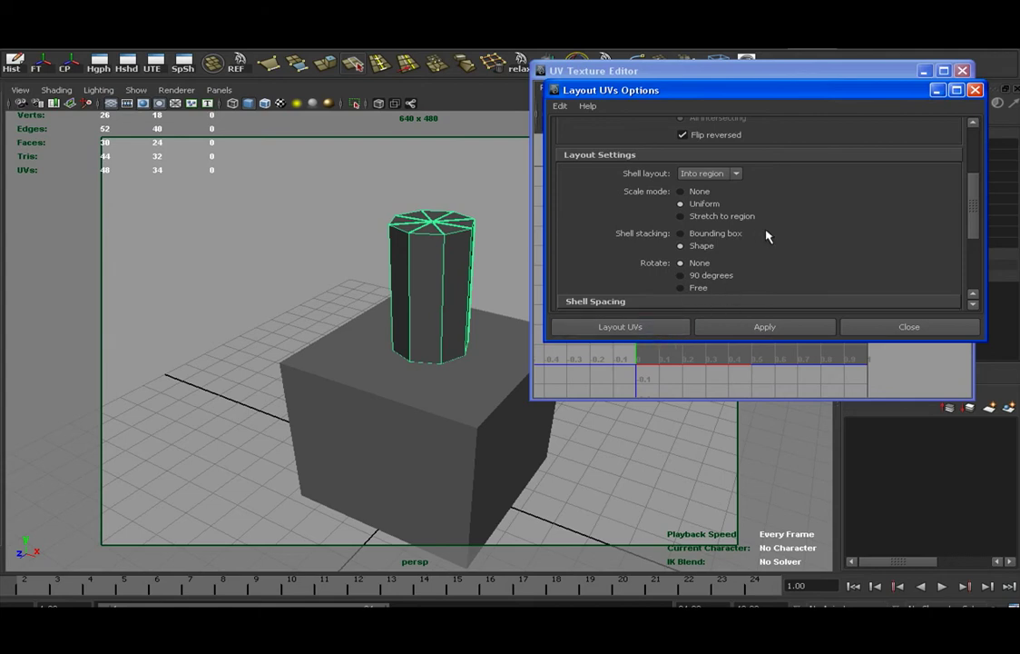
{"action": "scroll", "coordinate": [761, 233], "scroll_direction": "up", "scroll_amount": 3}
{"action": "left_click", "coordinate": [658, 327]}
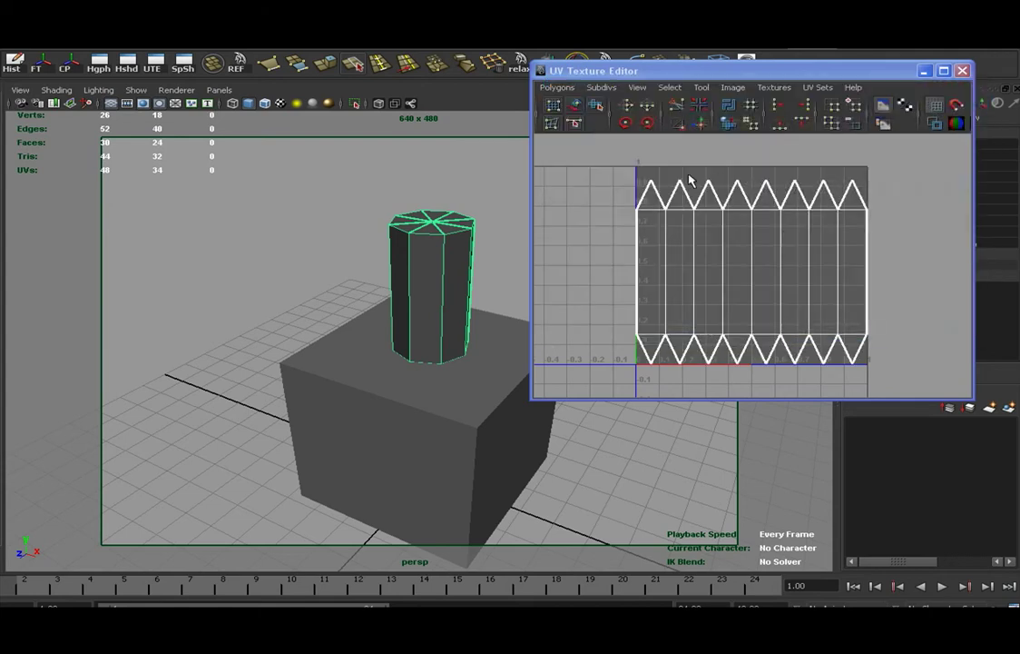
Step: Move the upper half of the cylinder's UVs up until the triangle tips reach the top edge of the texture space
{"action": "right_click_drag", "start_coordinate": [688, 257], "coordinate": [752, 248]}
{"action": "left_click_drag", "start_coordinate": [619, 171], "coordinate": [873, 253]}
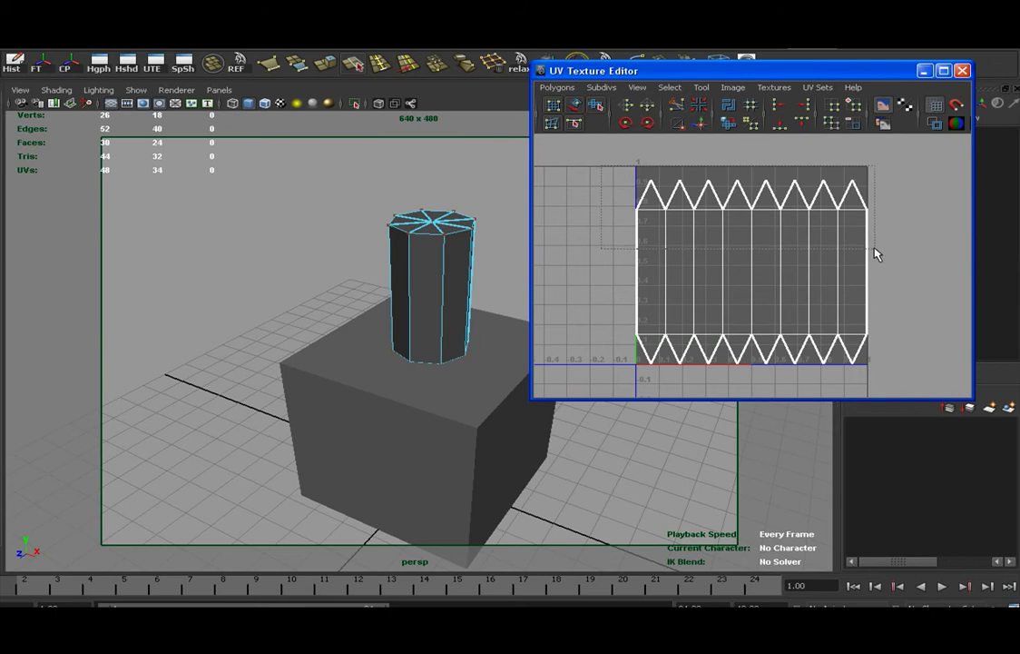
{"action": "key", "text": "w"}
{"action": "left_click_drag", "start_coordinate": [757, 150], "coordinate": [757, 138]}
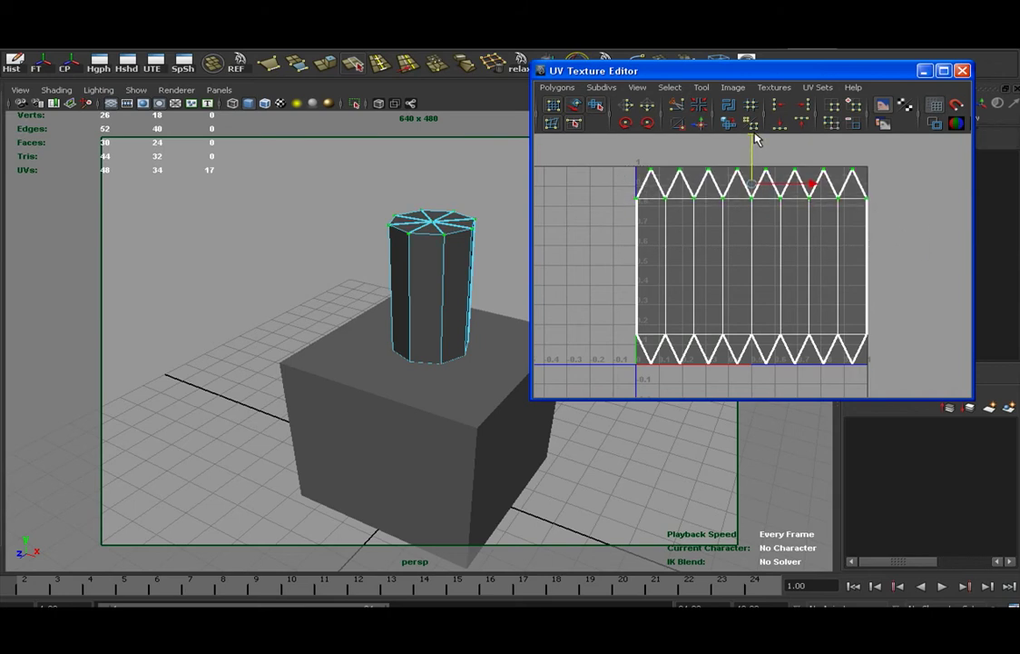
Step: Insert a horizontal edge loop around the upper part of the cylinder's side
{"action": "right_click_drag", "start_coordinate": [430, 261], "coordinate": [485, 242]}
{"action": "left_click", "coordinate": [440, 257]}
{"action": "mouse_move", "coordinate": [439, 313]}
{"action": "left_mouse_down", "text": "alt"}
{"action": "mouse_move", "coordinate": [402, 314]}
{"action": "mouse_move", "coordinate": [421, 308]}
{"action": "left_mouse_up", "text": "alt"}
{"action": "right_click_drag", "start_coordinate": [421, 308], "coordinate": [449, 277], "text": "alt"}
{"action": "middle_click_drag", "start_coordinate": [450, 277], "coordinate": [431, 322], "text": "alt"}
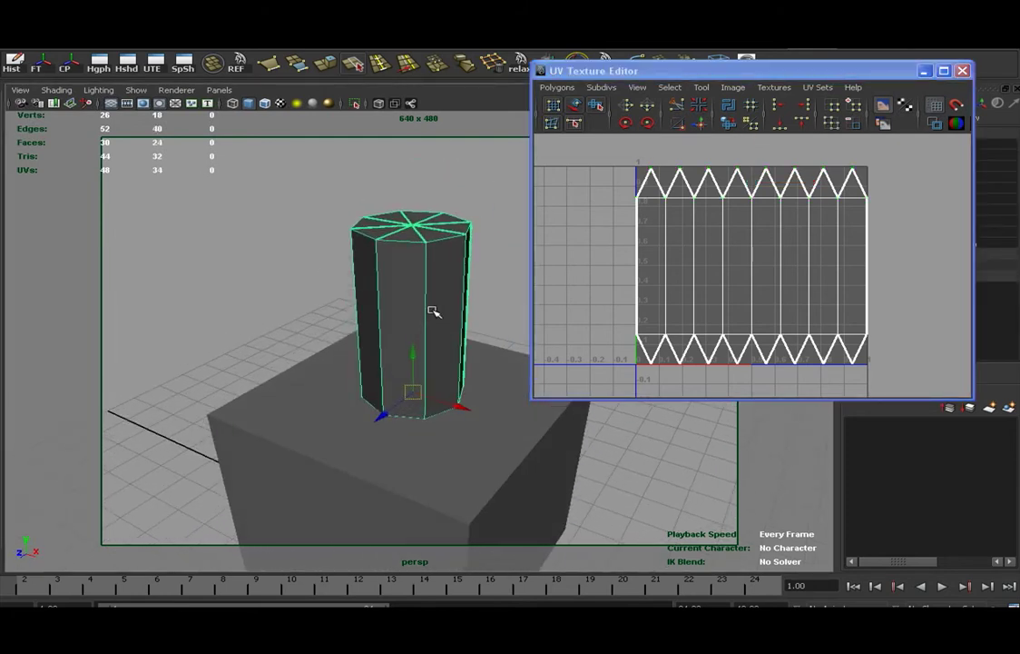
{"action": "left_click", "coordinate": [390, 67]}
{"action": "left_click", "coordinate": [434, 276]}
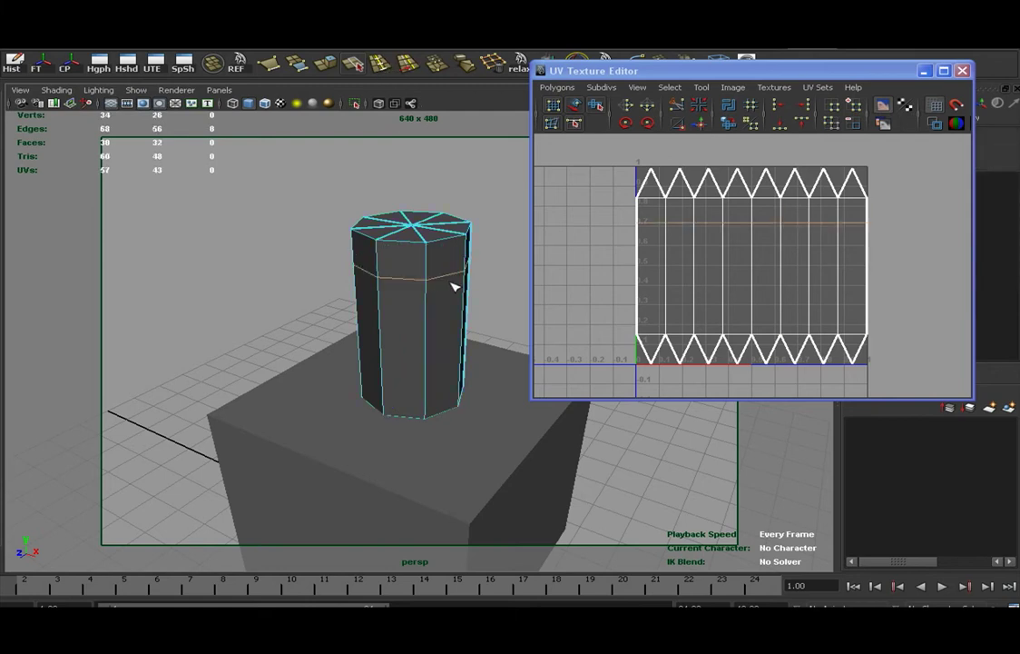
Step: Set the edge loop's split type to Multi with six divisions, close the UV Texture Editor and return to object mode
{"action": "key", "text": "w"}
{"action": "left_click_drag", "start_coordinate": [677, 70], "coordinate": [118, 136]}
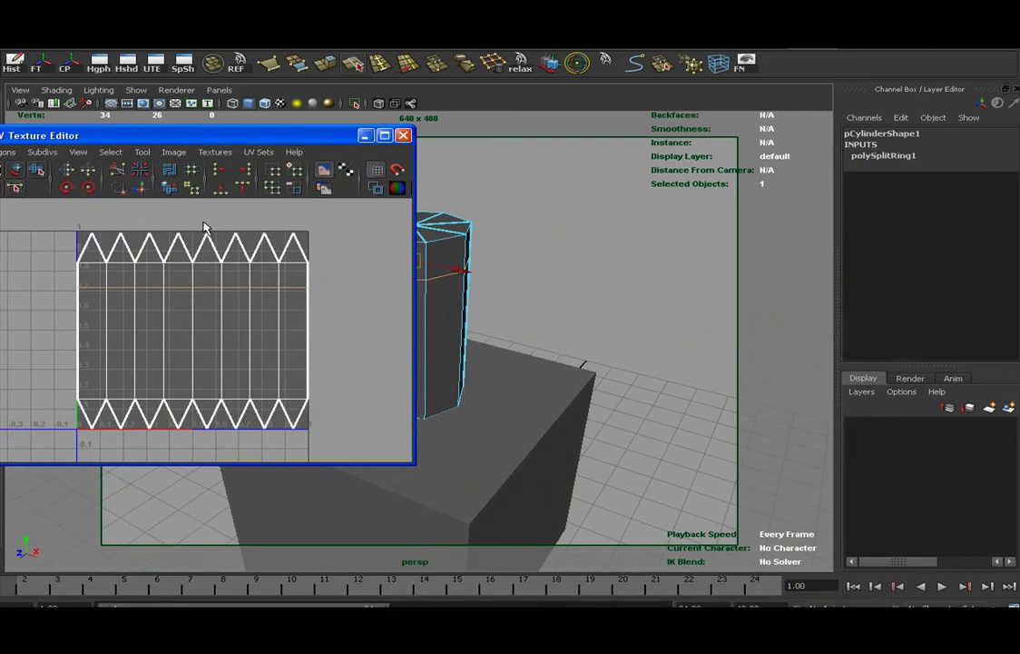
{"action": "left_click", "coordinate": [876, 155]}
{"action": "left_click", "coordinate": [981, 199]}
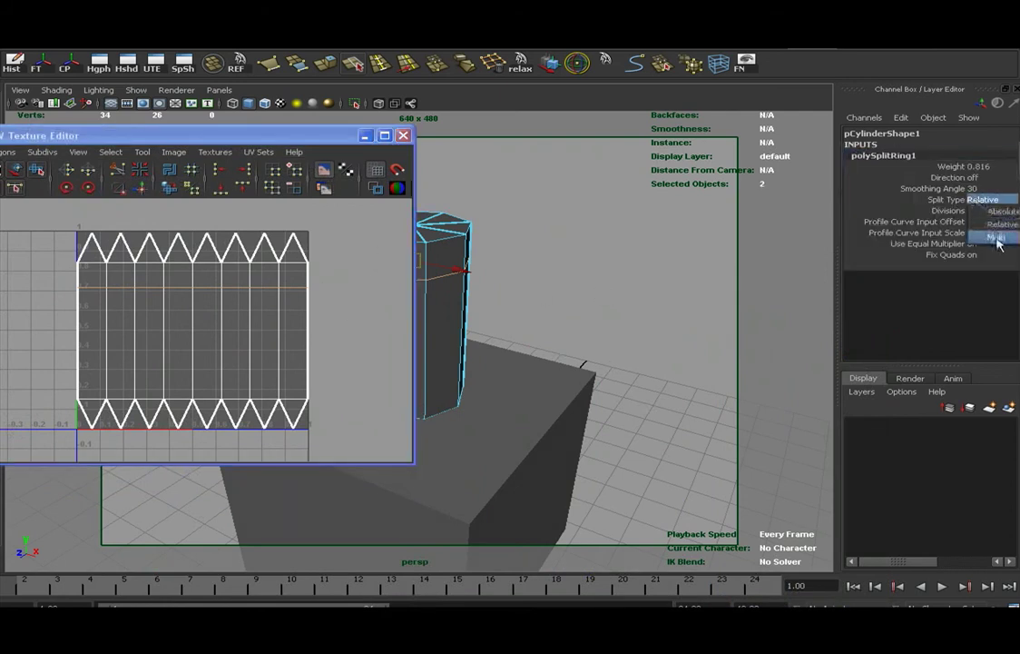
{"action": "left_click", "coordinate": [994, 233]}
{"action": "left_click", "coordinate": [936, 213]}
{"action": "middle_click_drag", "start_coordinate": [596, 226], "coordinate": [707, 253]}
{"action": "key", "text": "w"}
{"action": "left_click_drag", "start_coordinate": [334, 146], "coordinate": [516, 146]}
{"action": "left_click", "coordinate": [584, 139]}
{"action": "right_click_drag", "start_coordinate": [433, 234], "coordinate": [475, 219]}
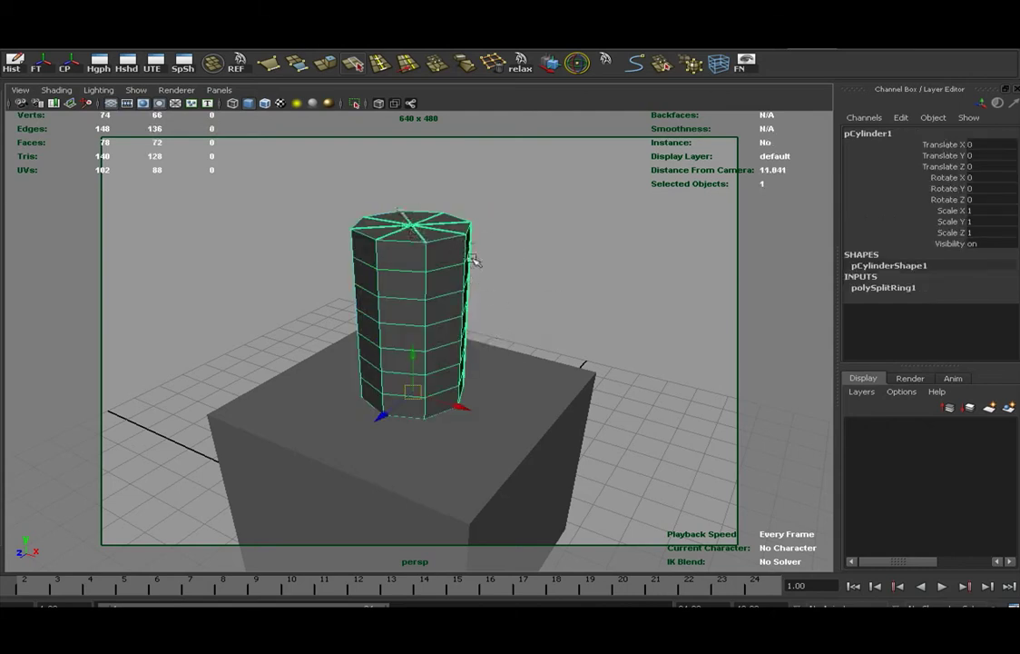
Step: Extrude the faces of both cylinder caps and offset them slightly inward from the rims
{"action": "left_click_drag", "start_coordinate": [475, 247], "coordinate": [488, 290], "text": "alt"}
{"action": "right_click_drag", "start_coordinate": [453, 300], "coordinate": [512, 294], "text": "alt"}
{"action": "mouse_move", "coordinate": [512, 295]}
{"action": "left_mouse_down", "text": "alt"}
{"action": "mouse_move", "coordinate": [502, 341]}
{"action": "mouse_move", "coordinate": [474, 281]}
{"action": "mouse_move", "coordinate": [508, 327]}
{"action": "mouse_move", "coordinate": [519, 288]}
{"action": "mouse_move", "coordinate": [515, 309]}
{"action": "left_mouse_up", "text": "alt"}
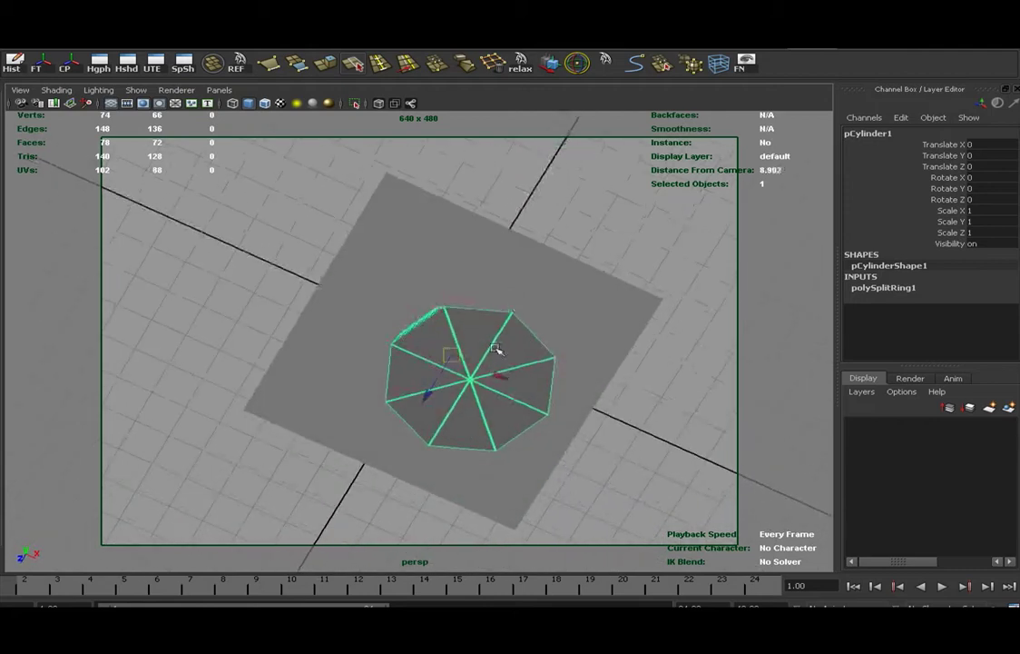
{"action": "right_click_drag", "start_coordinate": [463, 390], "coordinate": [556, 372], "text": "alt"}
{"action": "middle_click_drag", "start_coordinate": [570, 377], "coordinate": [512, 331], "text": "alt"}
{"action": "right_click_drag", "start_coordinate": [408, 330], "coordinate": [410, 360]}
{"action": "key", "text": "4"}
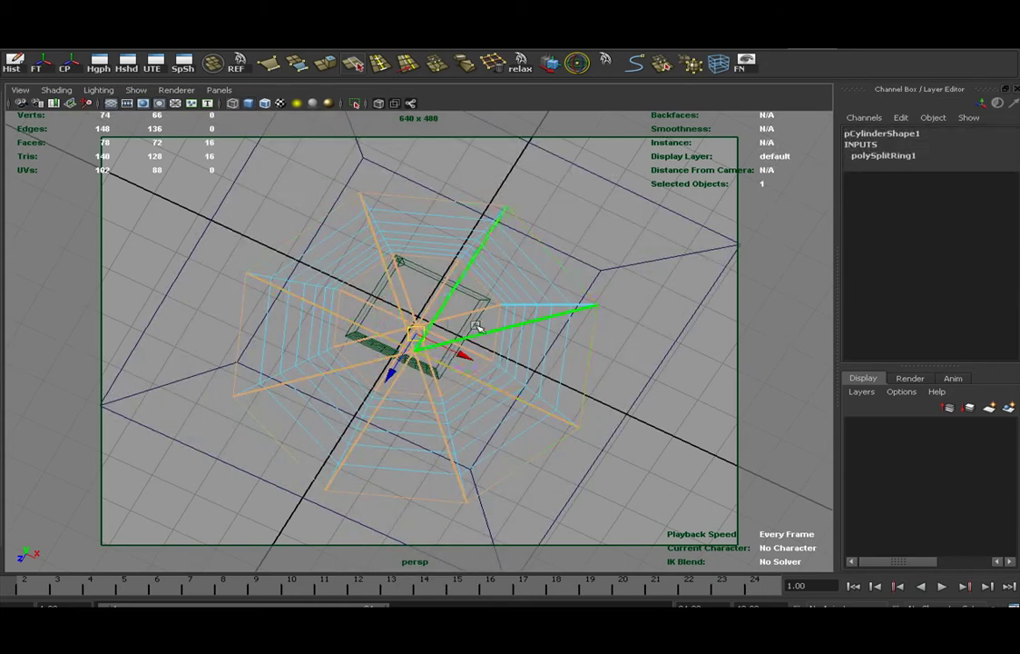
{"action": "left_click", "coordinate": [323, 69]}
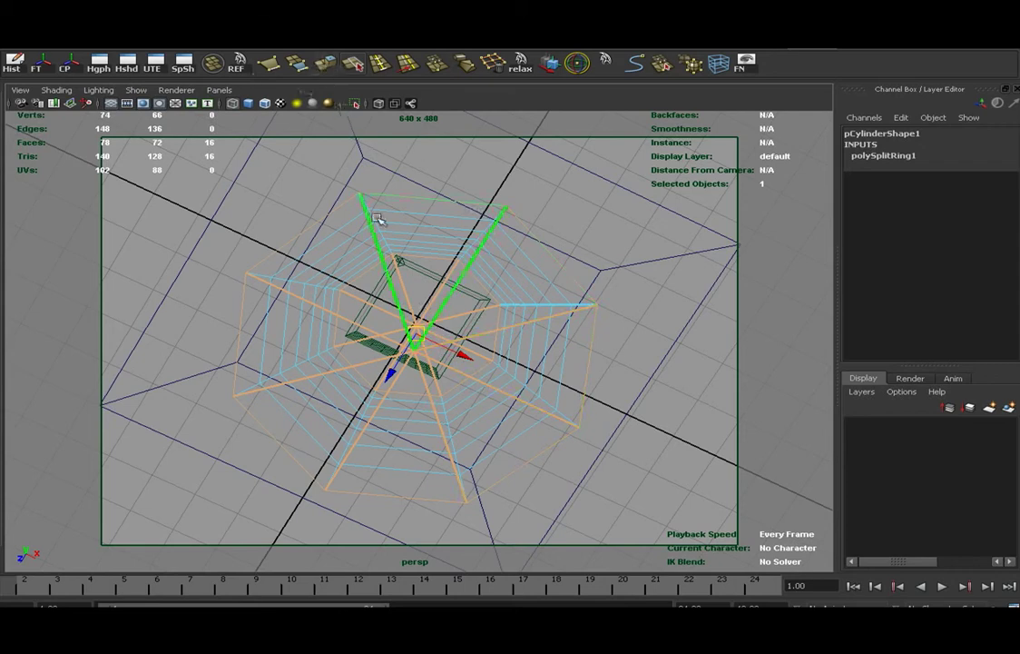
{"action": "left_click_drag", "start_coordinate": [465, 342], "coordinate": [486, 295], "text": "alt"}
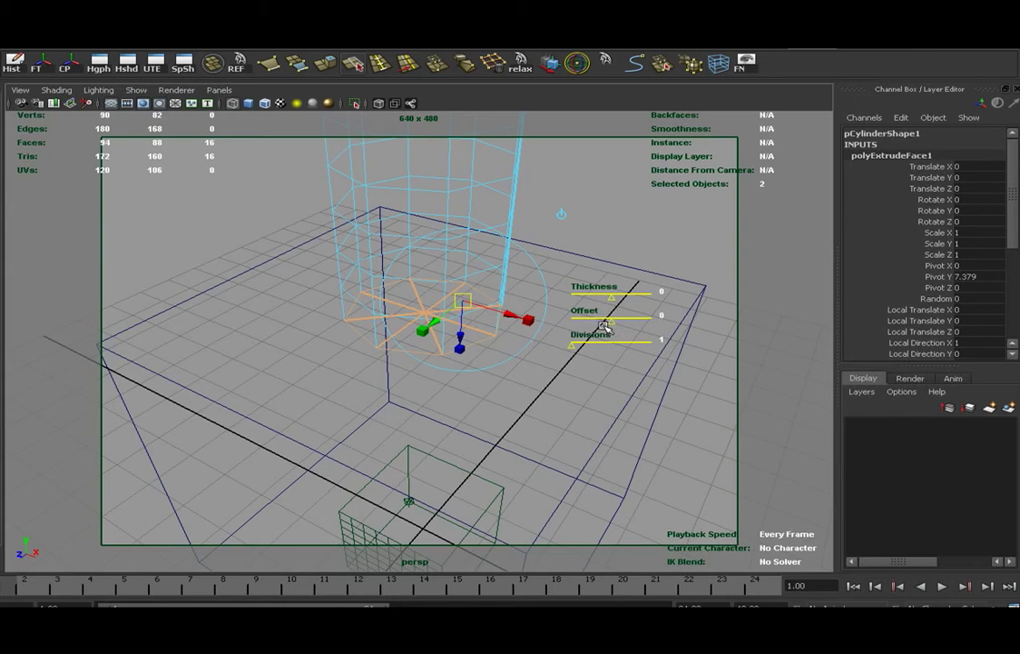
{"action": "left_click_drag", "start_coordinate": [598, 318], "coordinate": [615, 322]}
Step: Return the cylinder to object mode and delete its construction history
{"action": "left_click", "coordinate": [409, 185]}
{"action": "right_click_drag", "start_coordinate": [409, 184], "coordinate": [466, 166]}
{"action": "left_click", "coordinate": [453, 187]}
{"action": "left_click", "coordinate": [11, 62]}
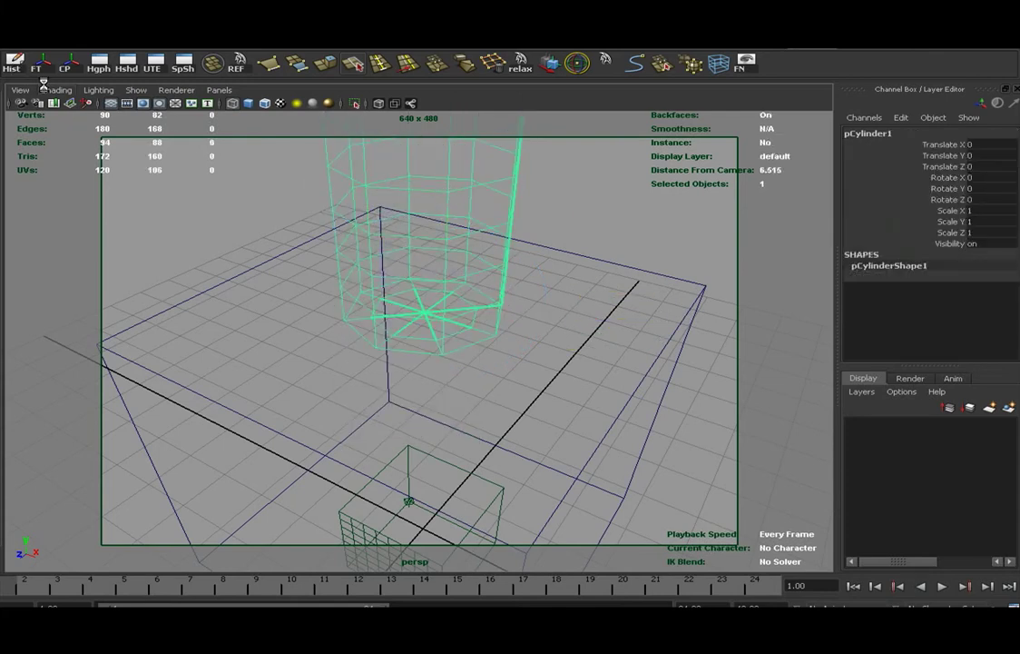
Step: Reopen the UV Texture Editor for the cylinder and place it beside the model
{"action": "left_click_drag", "start_coordinate": [462, 255], "coordinate": [445, 338], "text": "alt"}
{"action": "left_click", "coordinate": [151, 66]}
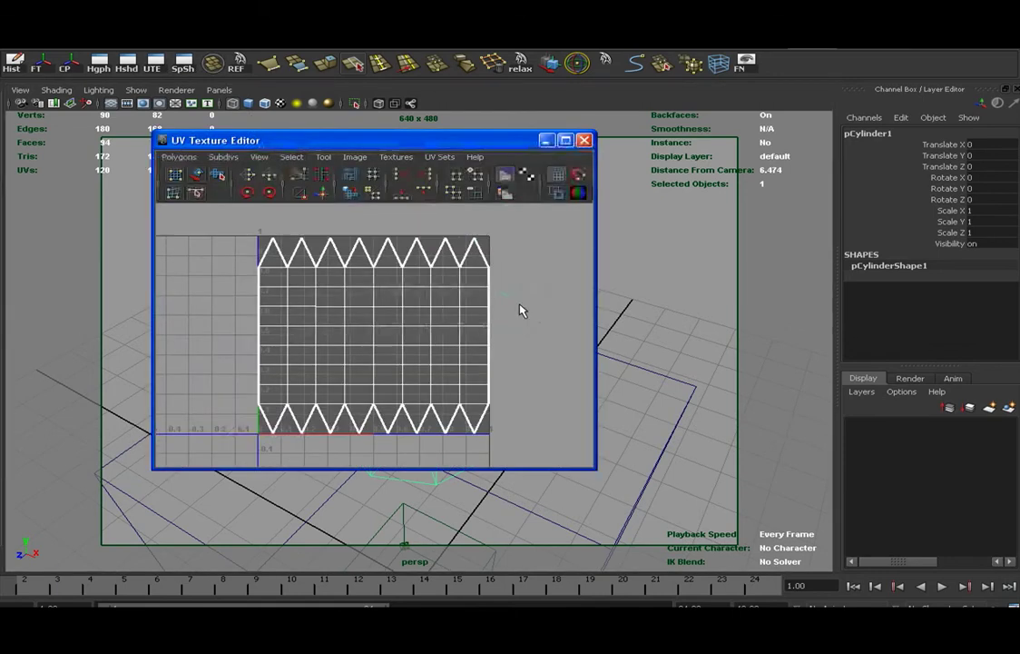
{"action": "left_click_drag", "start_coordinate": [413, 138], "coordinate": [735, 143]}
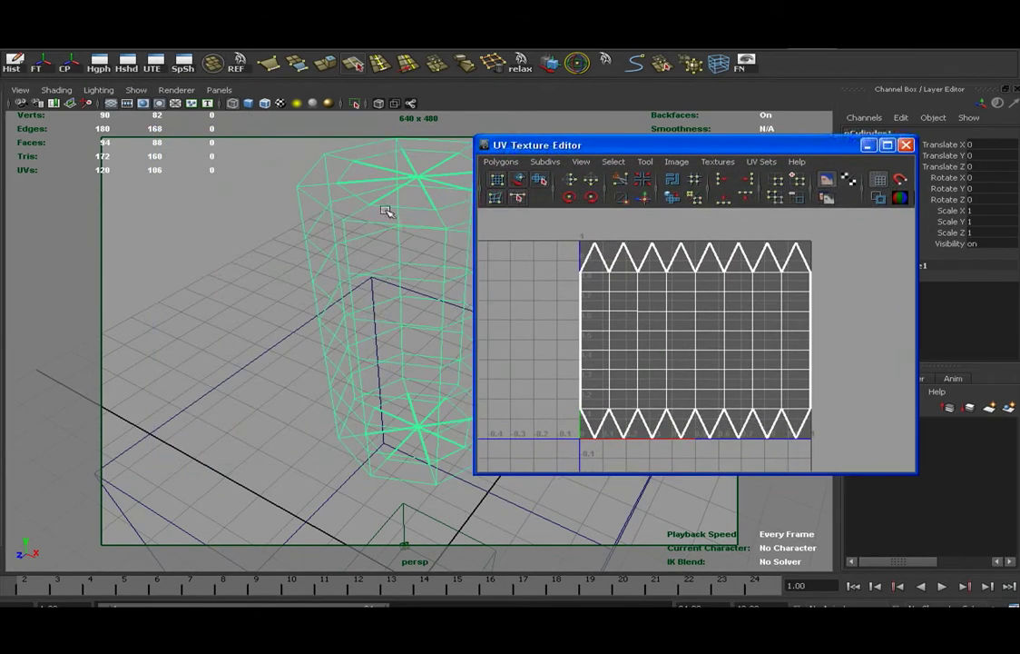
{"action": "right_click", "coordinate": [653, 263]}
{"action": "right_click_drag", "start_coordinate": [656, 262], "coordinate": [658, 253]}
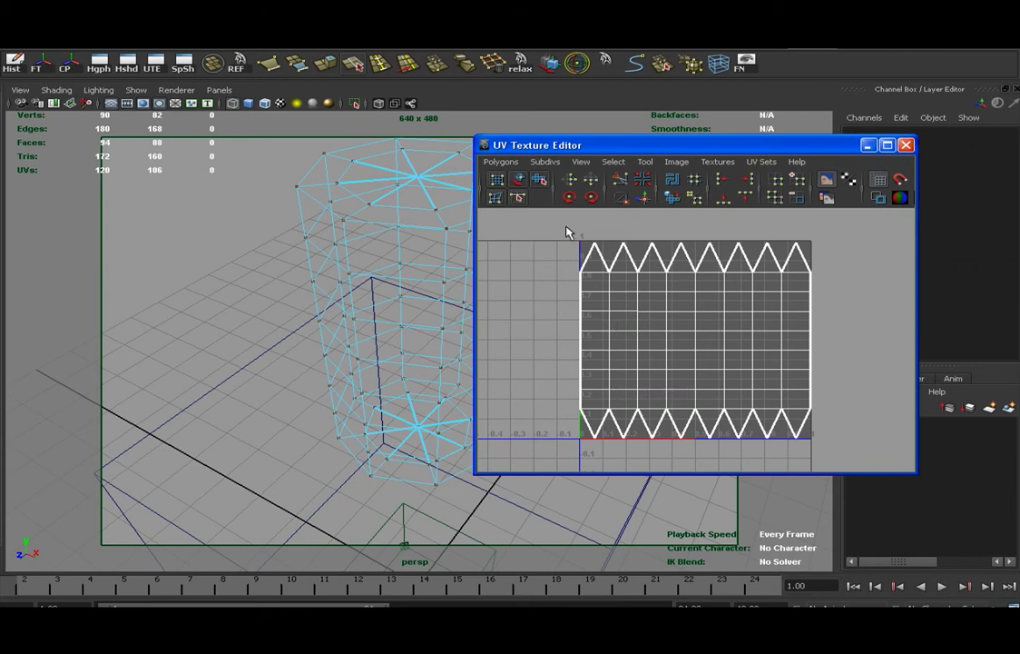
{"action": "left_click_drag", "start_coordinate": [714, 261], "coordinate": [868, 280]}
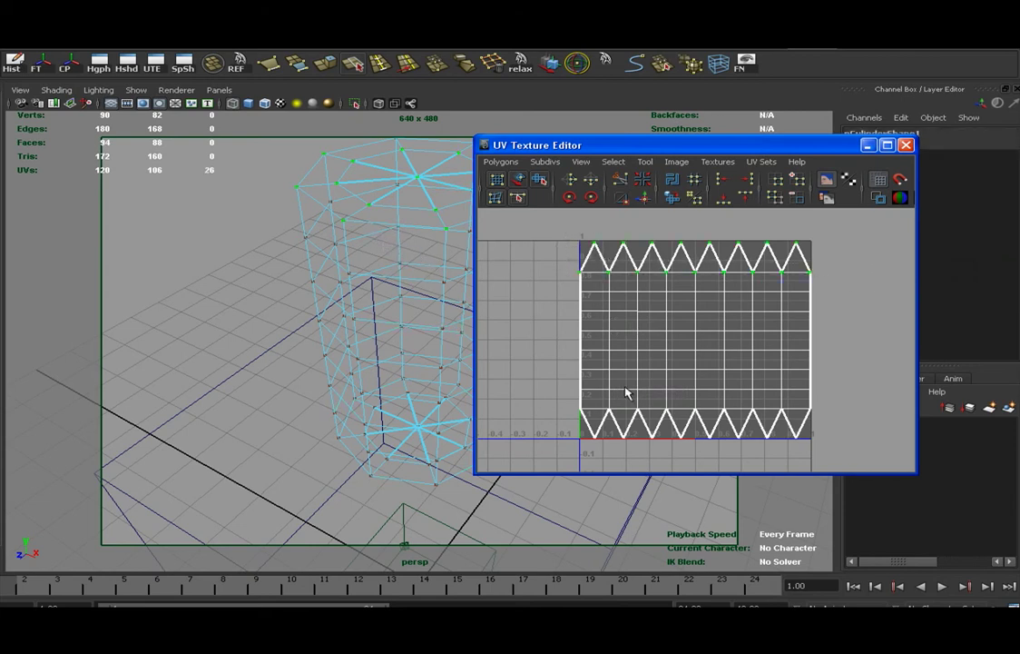
{"action": "left_click_drag", "start_coordinate": [759, 445], "coordinate": [815, 444], "text": "shift"}
{"action": "right_click", "coordinate": [368, 251], "text": "ctrl"}
{"action": "right_click_drag", "start_coordinate": [369, 251], "coordinate": [281, 211], "text": "ctrl"}
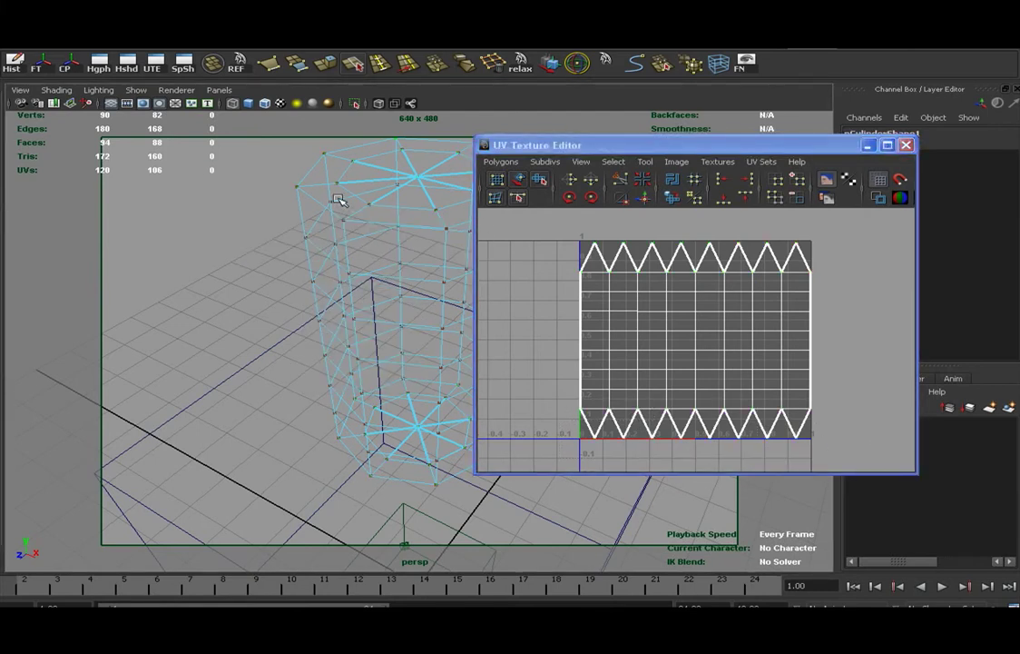
Step: Select the centre UVs of both cylinder caps, grow the selection to the inset rings, and scale them slightly away from the outer rims
{"action": "left_click_drag", "start_coordinate": [377, 275], "coordinate": [320, 263], "text": "alt"}
{"action": "right_click_drag", "start_coordinate": [610, 260], "coordinate": [655, 248]}
{"action": "left_click_drag", "start_coordinate": [571, 228], "coordinate": [867, 268]}
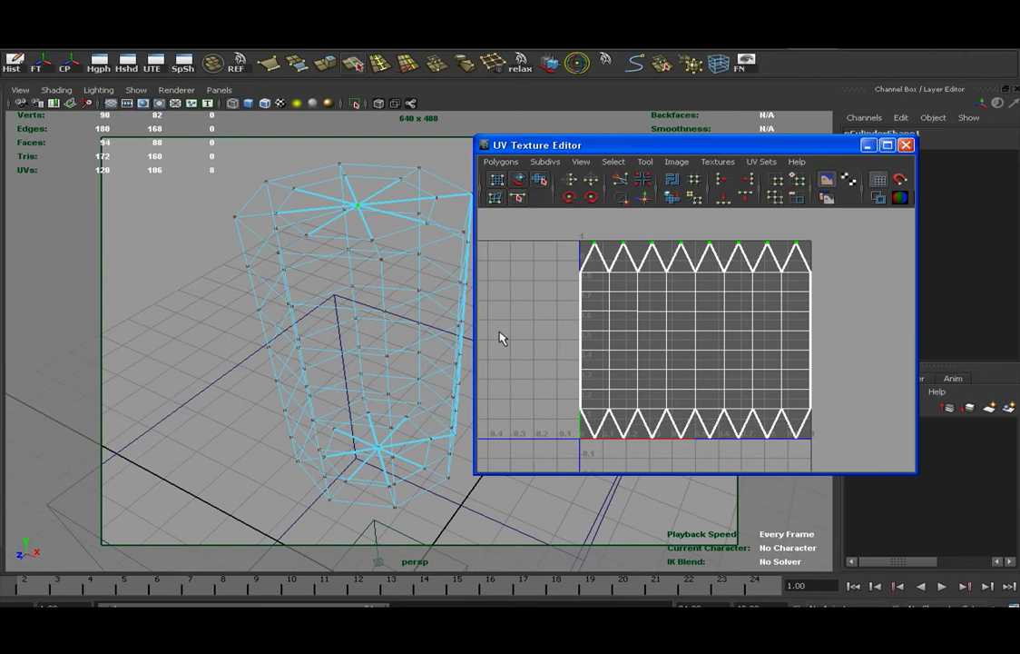
{"action": "left_click_drag", "start_coordinate": [822, 434], "coordinate": [822, 435], "text": "shift"}
{"action": "right_click_drag", "start_coordinate": [377, 232], "coordinate": [425, 216], "text": "shift"}
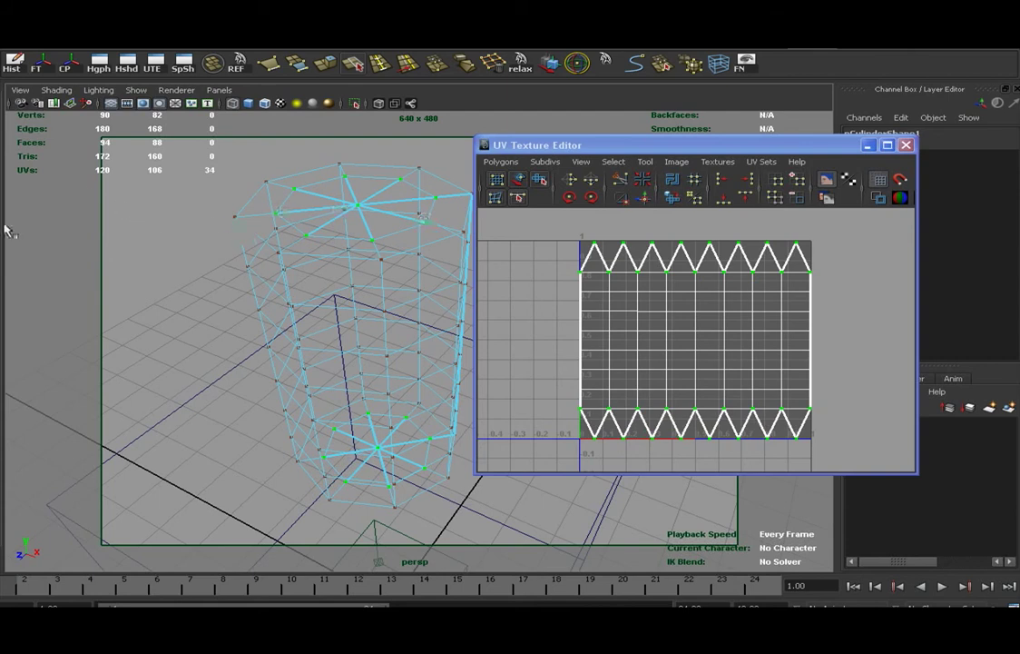
{"action": "key", "text": "w"}
{"action": "left_click", "coordinate": [591, 179]}
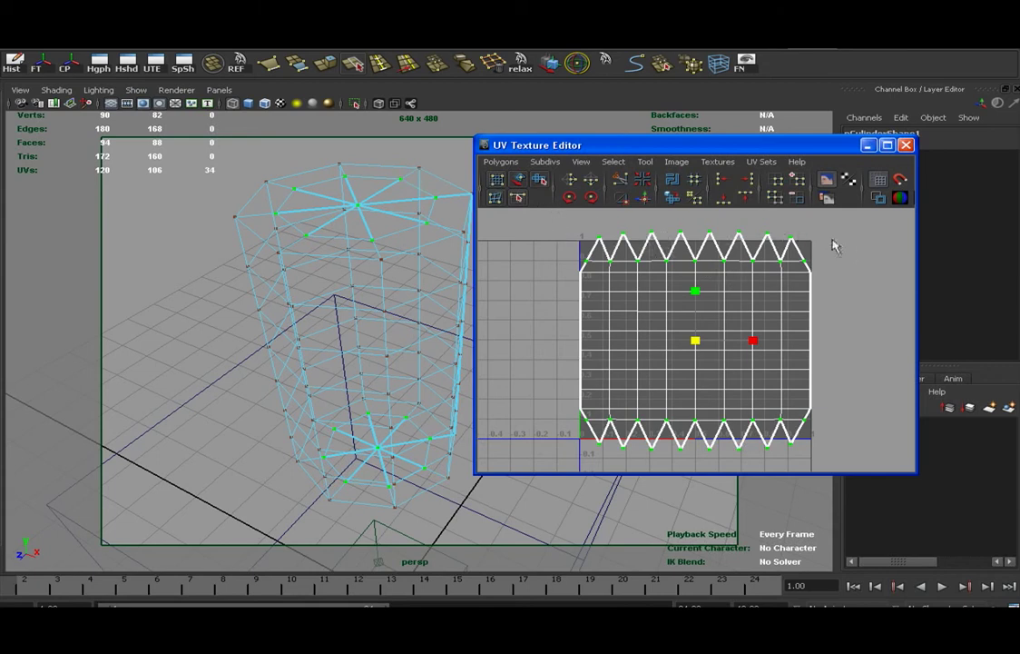
Step: Align the top and bottom rows of cap-centre UVs and move each row back to the edge of the 0–1 UV space
{"action": "key", "text": "w"}
{"action": "left_click_drag", "start_coordinate": [542, 248], "coordinate": [822, 219]}
{"action": "left_click", "coordinate": [724, 198]}
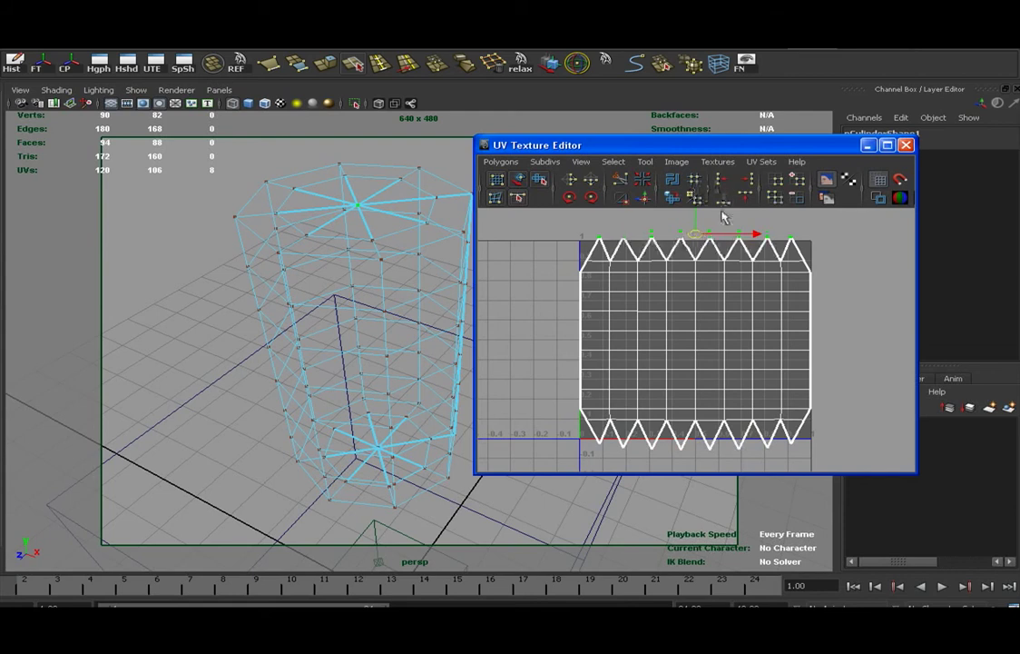
{"action": "left_click_drag", "start_coordinate": [695, 210], "coordinate": [695, 217]}
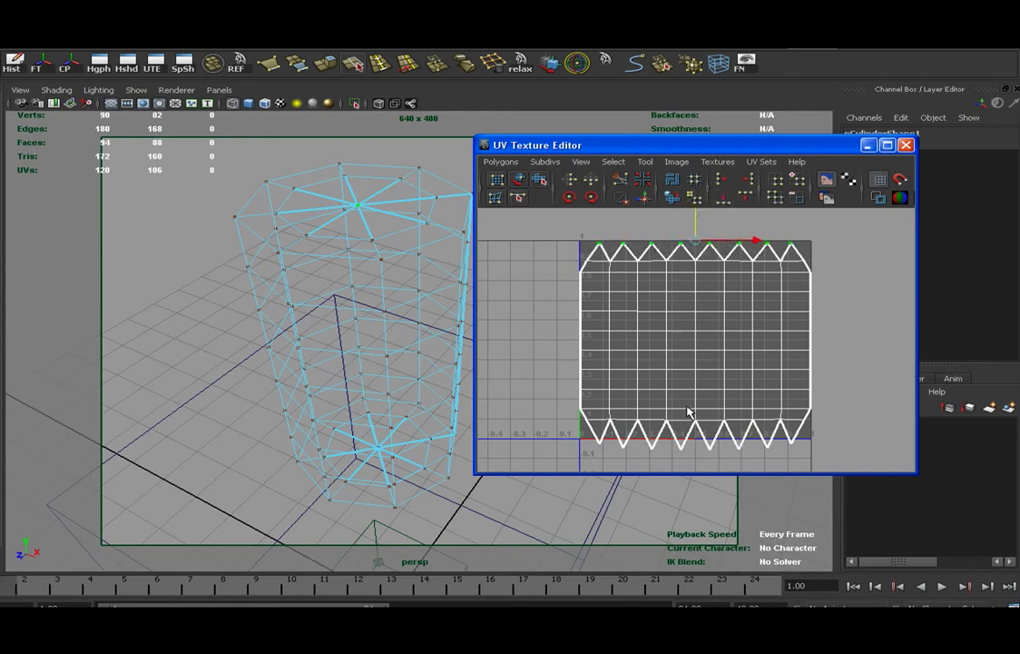
{"action": "left_click_drag", "start_coordinate": [558, 474], "coordinate": [842, 425]}
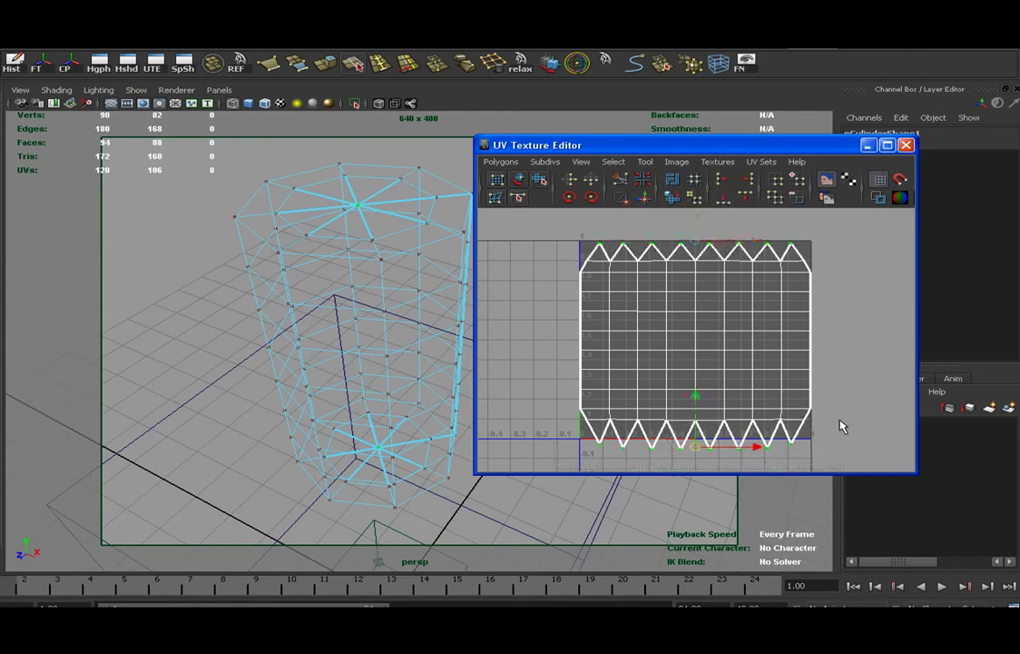
{"action": "left_click", "coordinate": [745, 197]}
{"action": "left_click_drag", "start_coordinate": [695, 396], "coordinate": [696, 389]}
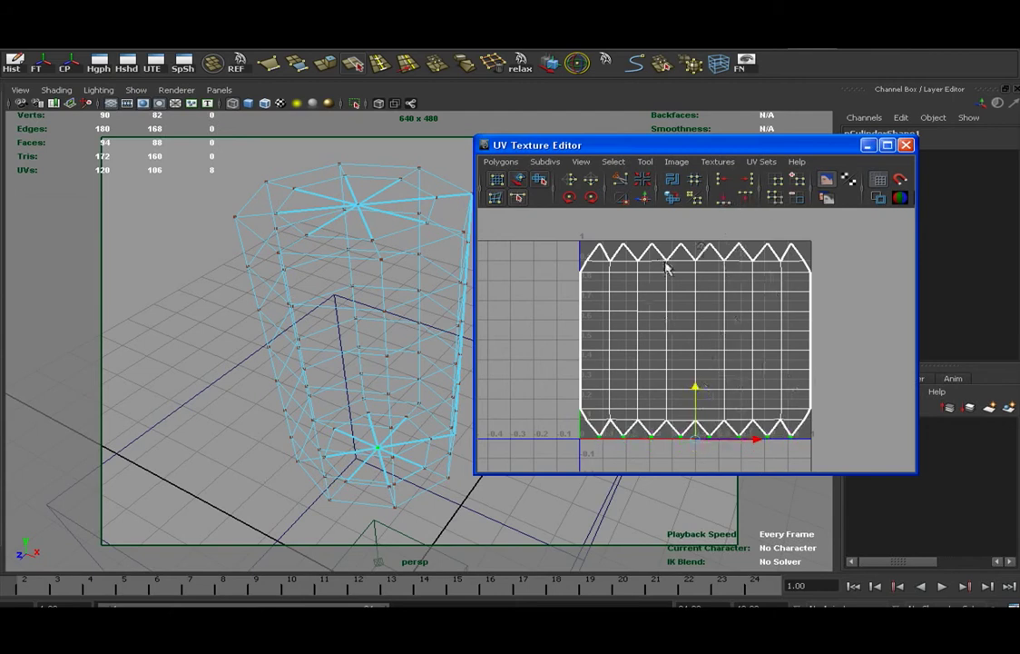
Step: Close the UV Texture Editor, return the cylinder to object mode, and display the scene shaded with textures
{"action": "left_click", "coordinate": [906, 145]}
{"action": "right_click_drag", "start_coordinate": [429, 260], "coordinate": [463, 235]}
{"action": "left_click", "coordinate": [470, 252]}
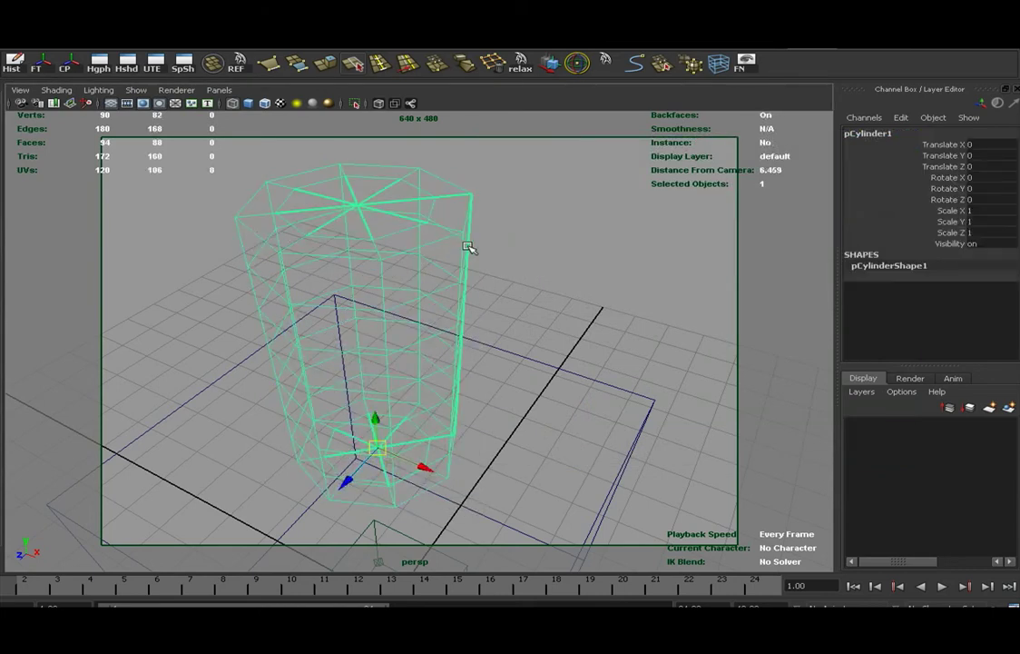
{"action": "key", "text": "6"}
{"action": "mouse_move", "coordinate": [446, 311]}
{"action": "left_mouse_down", "text": "alt"}
{"action": "mouse_move", "coordinate": [424, 328]}
{"action": "mouse_move", "coordinate": [424, 317]}
{"action": "mouse_move", "coordinate": [456, 328]}
{"action": "left_mouse_up", "text": "alt"}
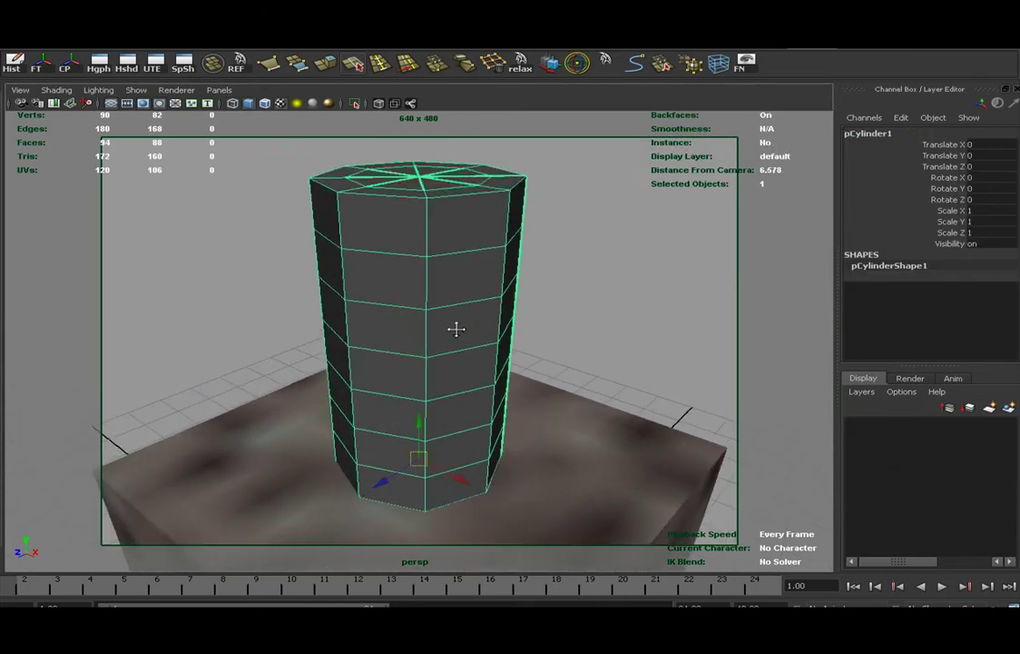
Step: Open the cylinder's shape node in the Attribute Editor and add the V-Ray Subdivision attributes
{"action": "right_click", "coordinate": [434, 181]}
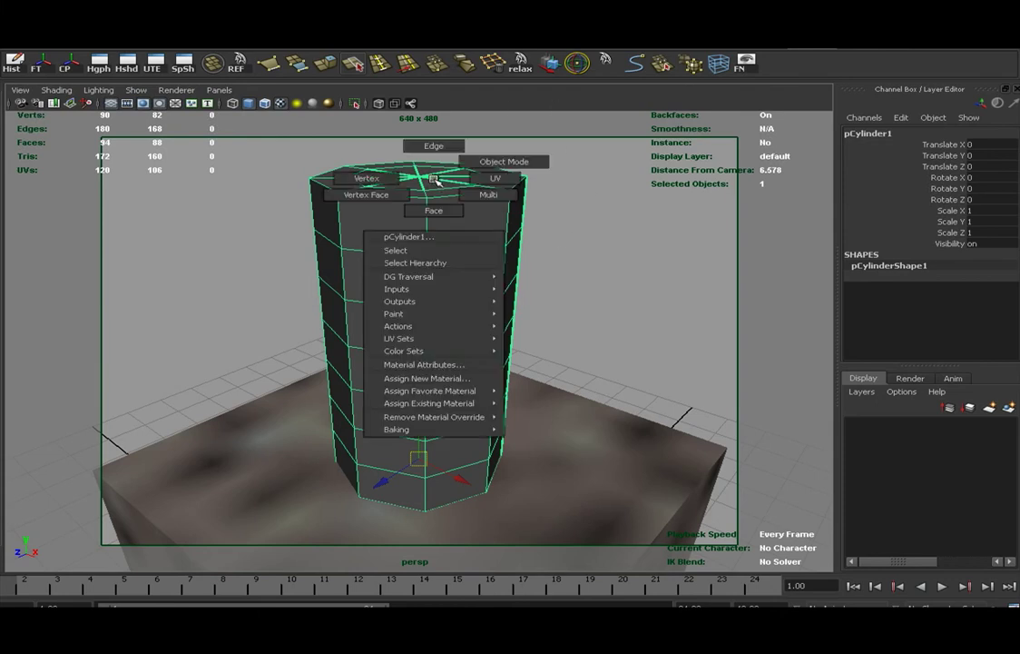
{"action": "left_click", "coordinate": [409, 236]}
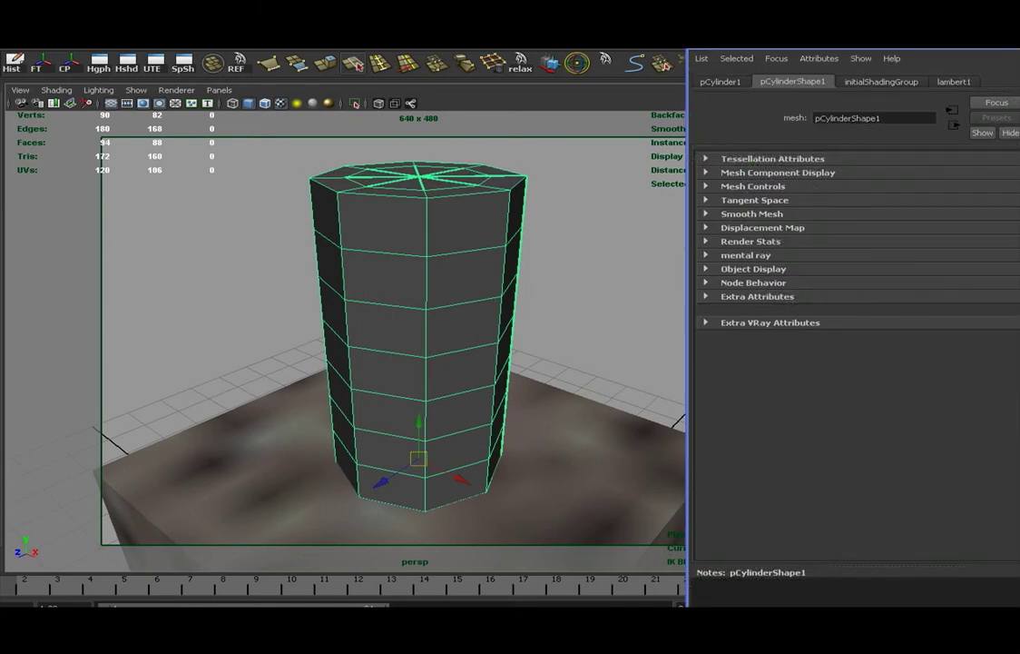
{"action": "left_click_drag", "start_coordinate": [763, 52], "coordinate": [695, 68]}
{"action": "left_click", "coordinate": [668, 80]}
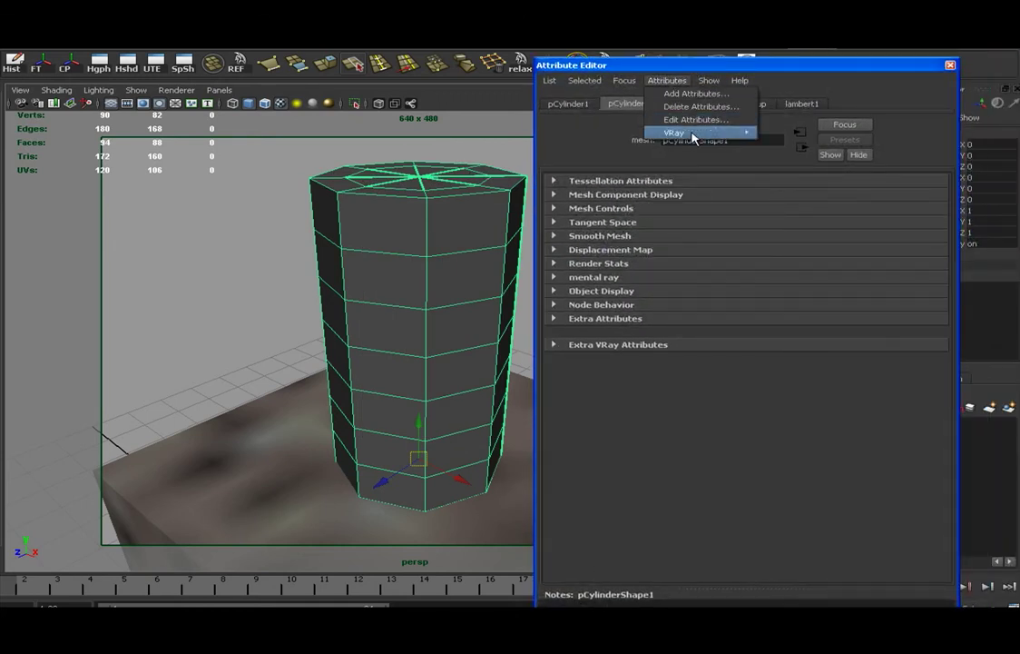
{"action": "mouse_move", "coordinate": [695, 133]}
{"action": "left_click", "coordinate": [799, 135]}
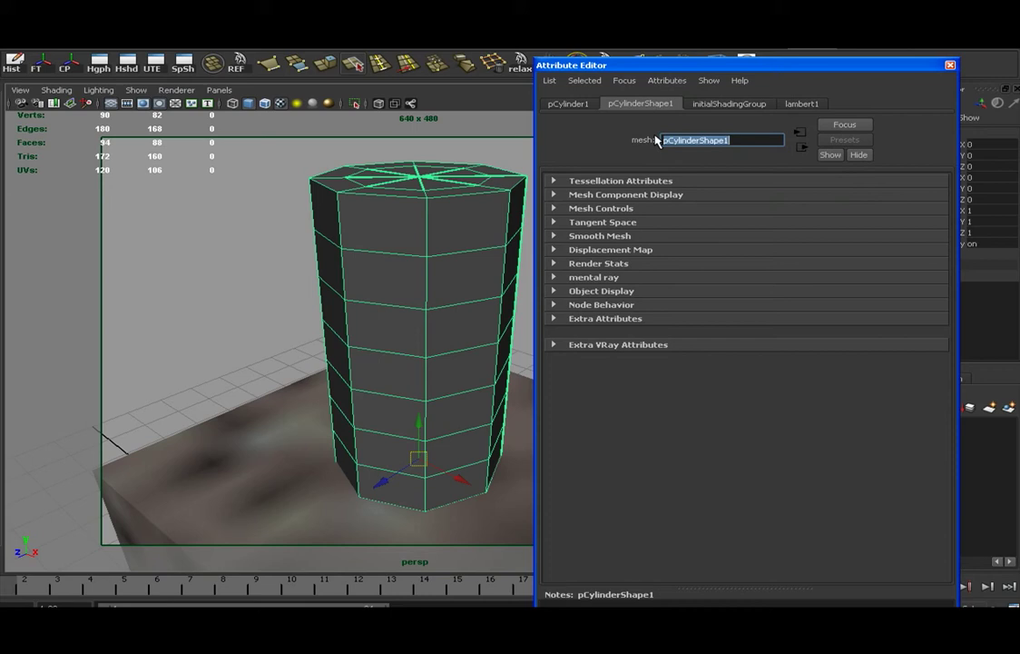
Step: Add the V-Ray Subdivision and Displacement Quality, Displacement control and Round edges attributes to the cylinder shape
{"action": "left_click", "coordinate": [668, 80]}
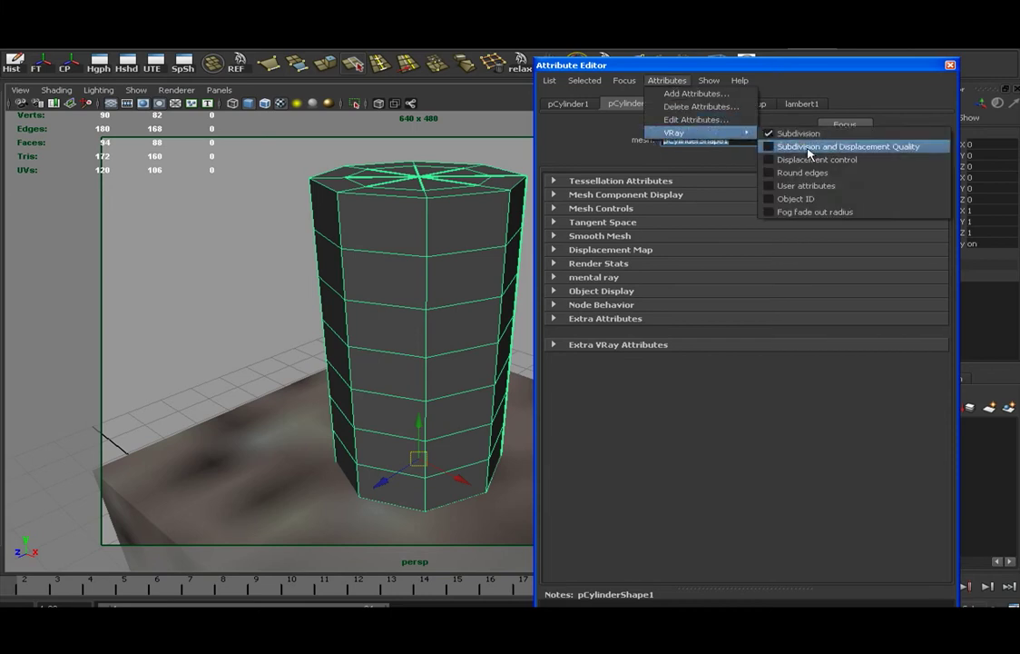
{"action": "left_click", "coordinate": [807, 148]}
{"action": "left_click", "coordinate": [667, 82]}
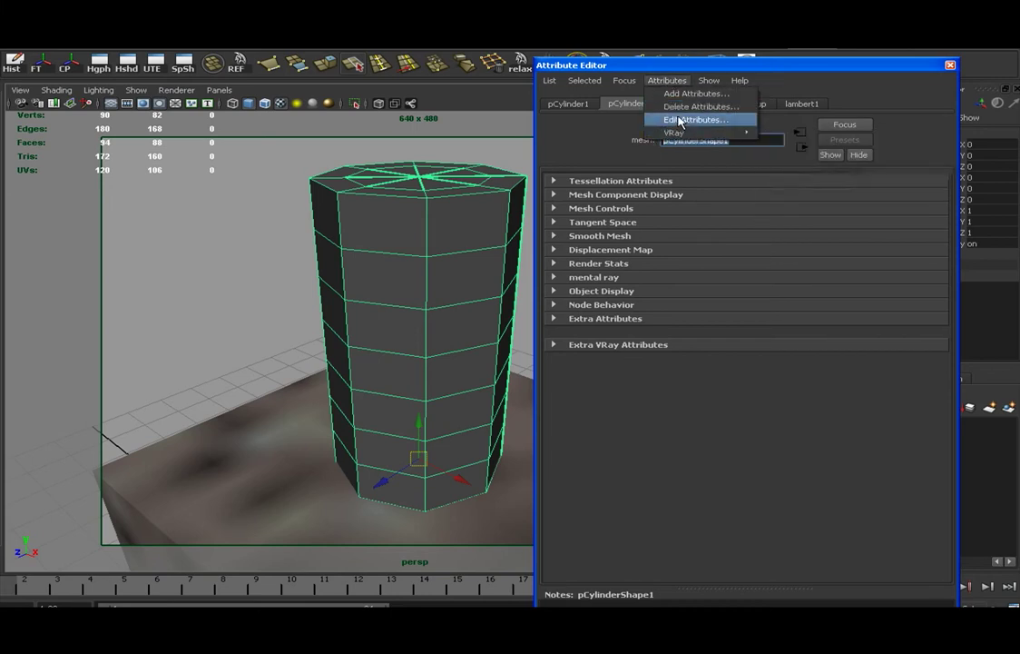
{"action": "mouse_move", "coordinate": [683, 133]}
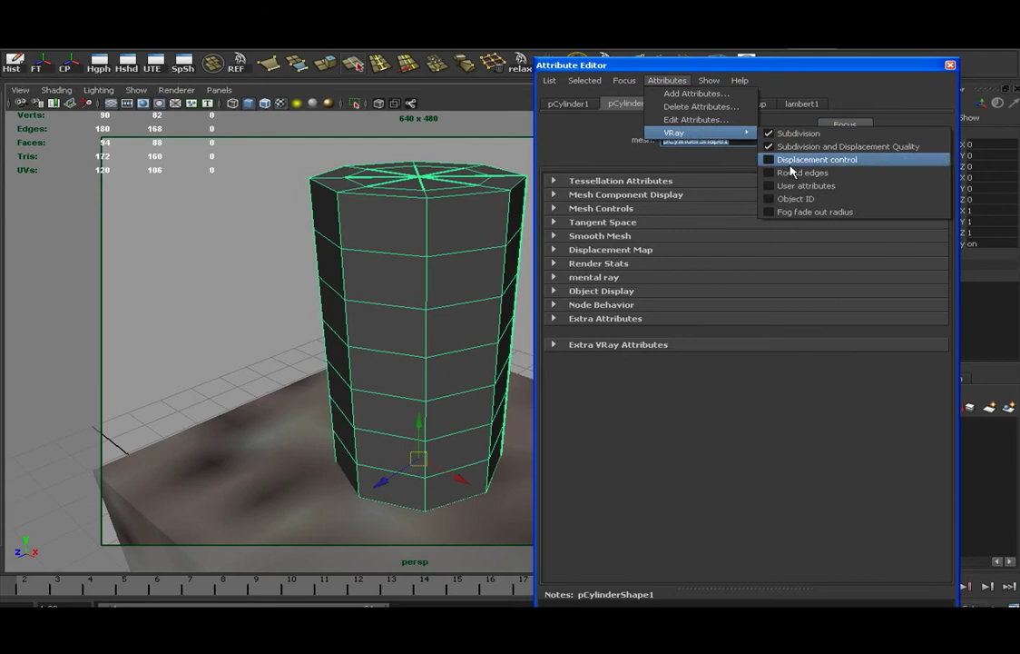
{"action": "left_click", "coordinate": [950, 66]}
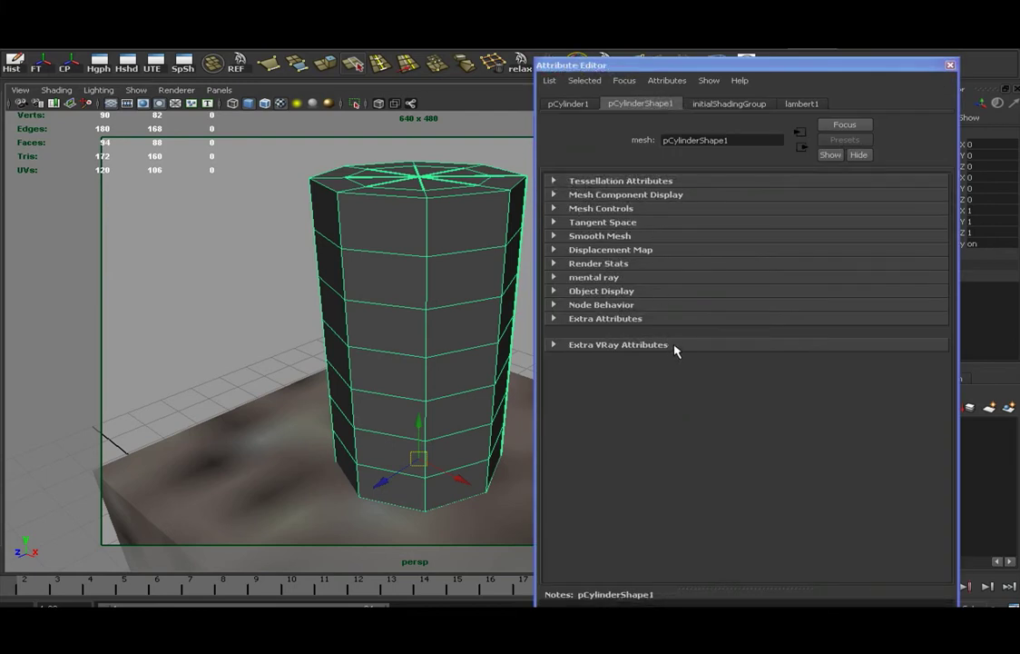
Step: Expand the cylinder's Extra VRay Attributes and turn off Enable Round Edges
{"action": "left_click", "coordinate": [675, 346]}
{"action": "left_click_drag", "start_coordinate": [690, 80], "coordinate": [750, 2]}
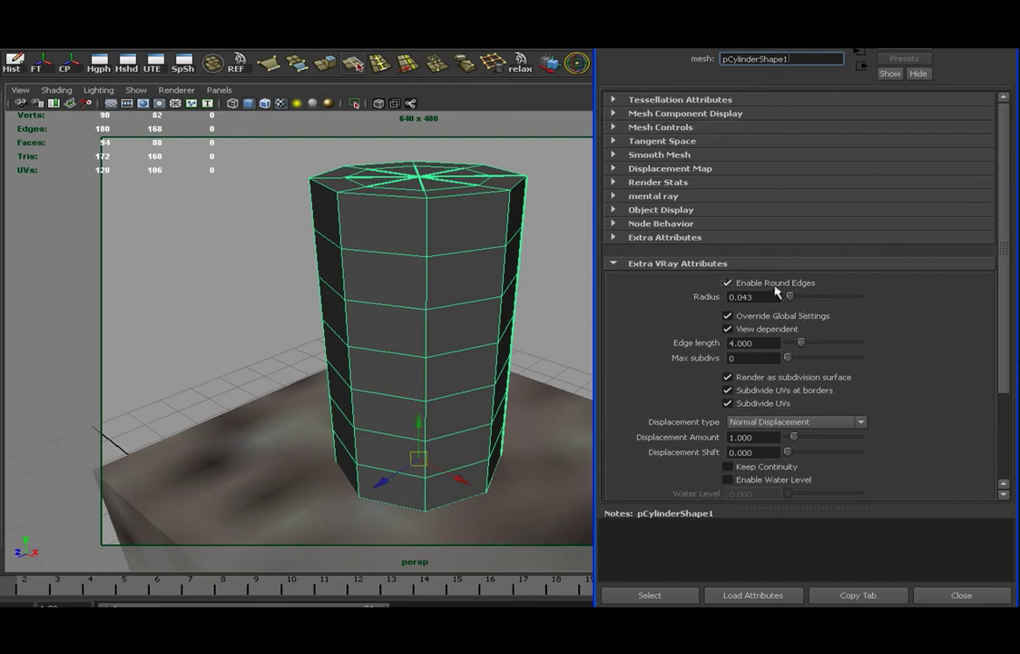
{"action": "left_click", "coordinate": [729, 283]}
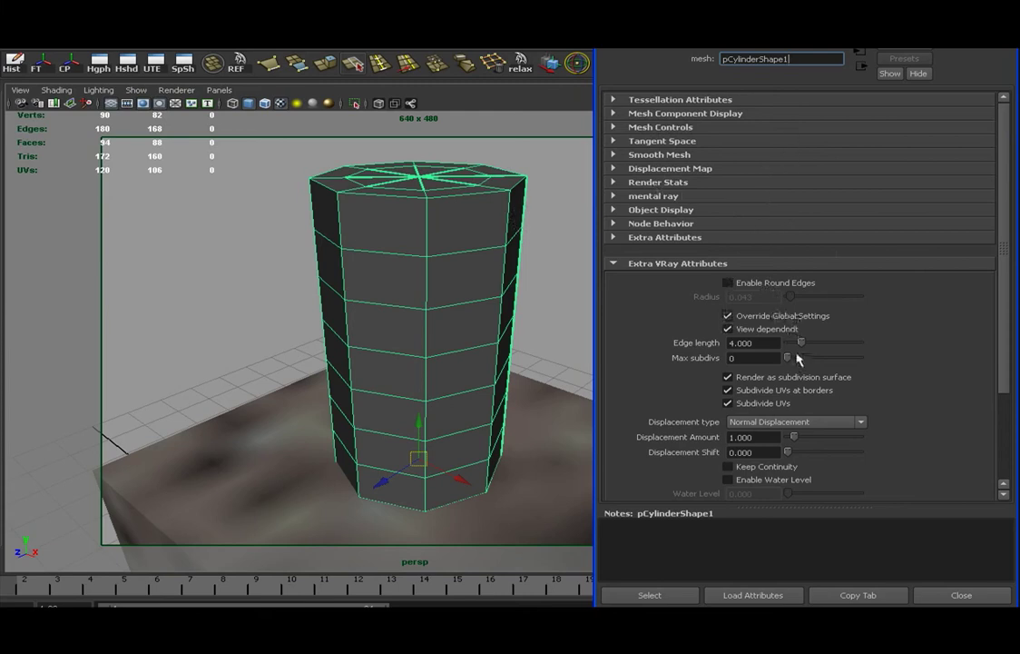
Step: Set the cylinder's Max subdivs to 4 and render the perspective view with V-Ray
{"action": "left_click", "coordinate": [752, 359]}
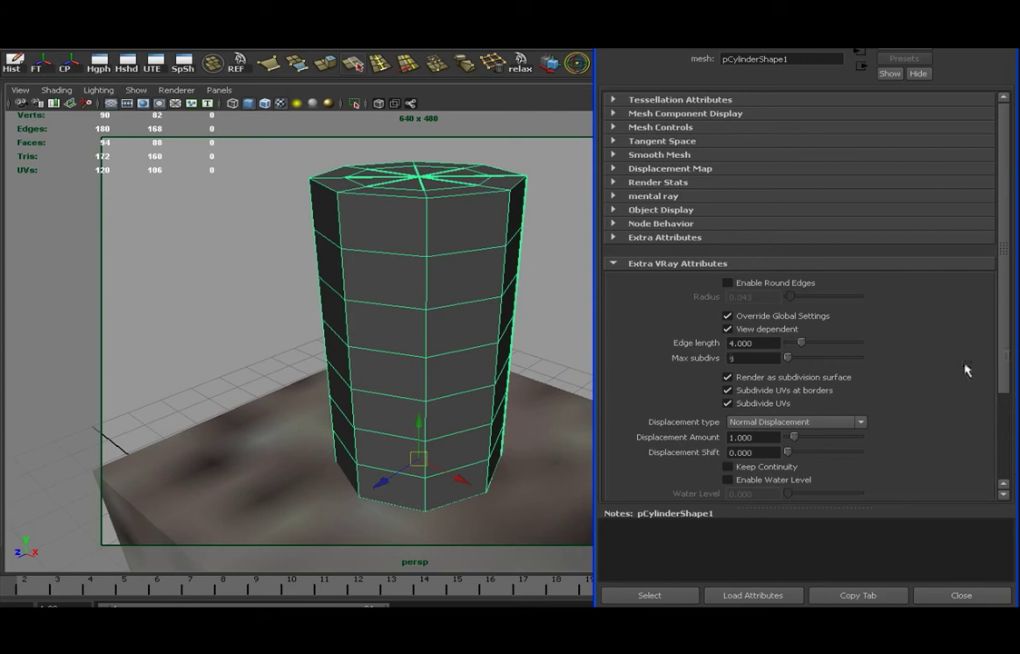
{"action": "left_click_drag", "start_coordinate": [640, 2], "coordinate": [862, 47]}
{"action": "left_click", "coordinate": [601, 36]}
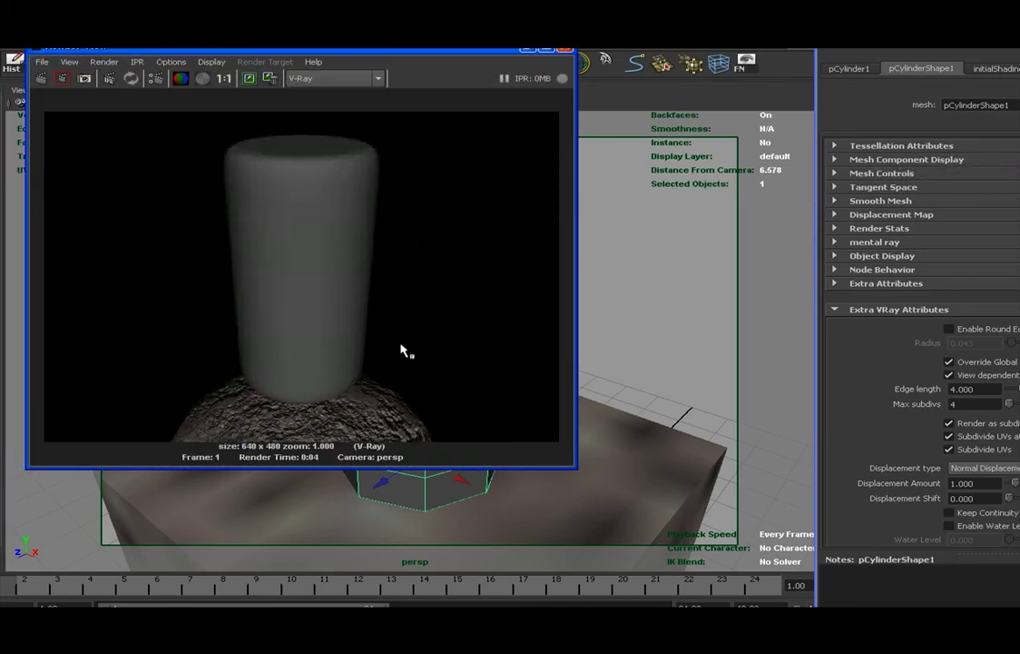
Step: Examine the cube's Extra VRay Attributes for comparison and close the Attribute Editor
{"action": "left_click", "coordinate": [625, 429]}
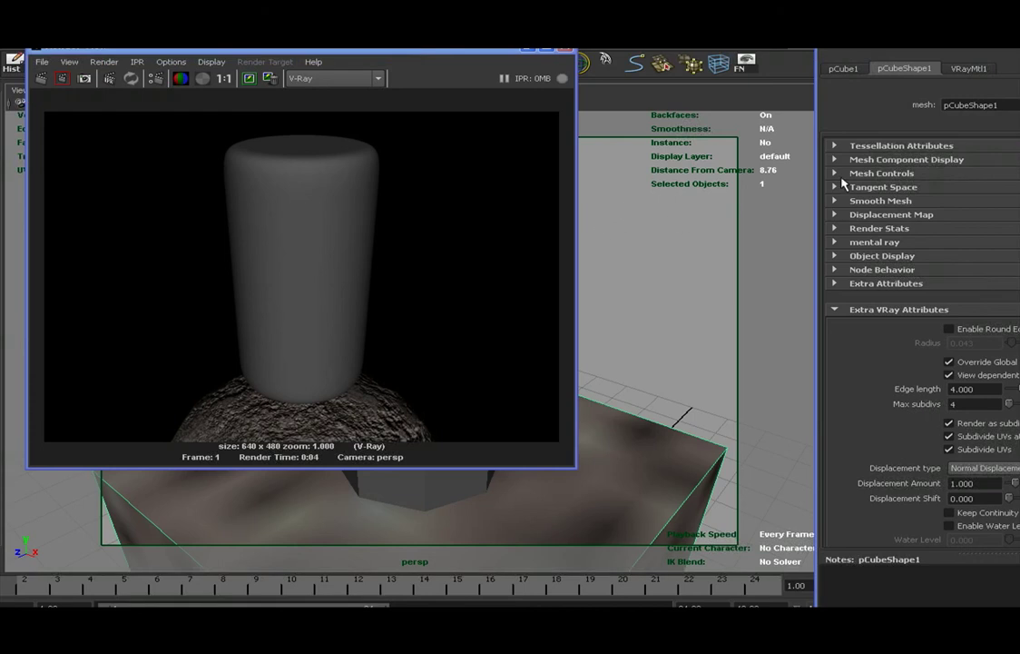
{"action": "left_click_drag", "start_coordinate": [917, 34], "coordinate": [803, 30]}
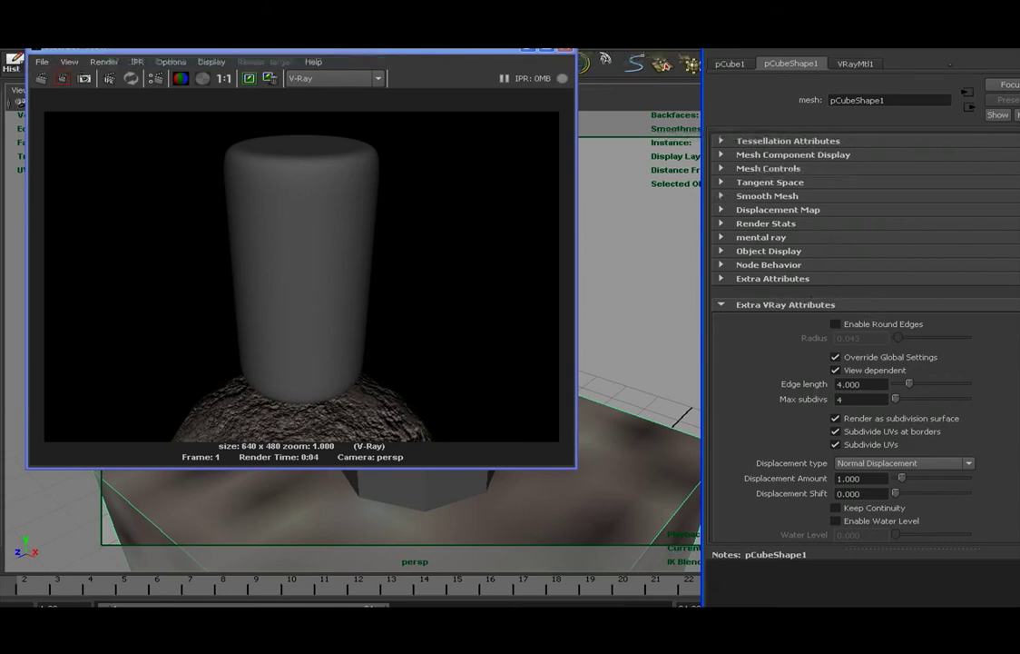
{"action": "left_click", "coordinate": [1017, 36]}
Step: Move the render window clear of the cylinder and assign a new VRay Mtl material to the cylinder
{"action": "left_click_drag", "start_coordinate": [438, 49], "coordinate": [446, 72]}
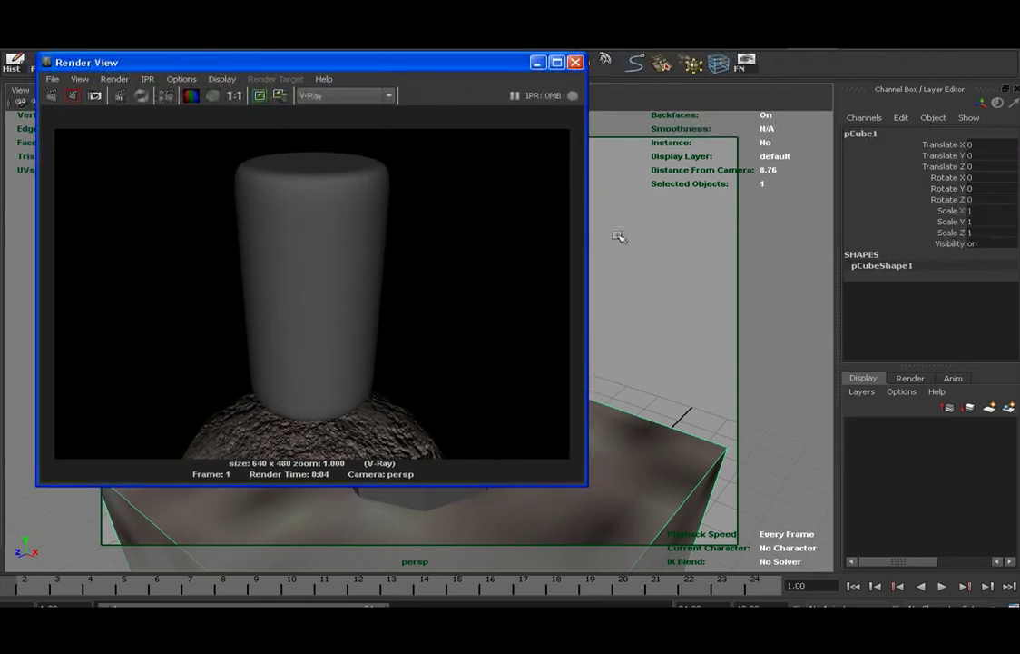
{"action": "left_click_drag", "start_coordinate": [515, 63], "coordinate": [281, 77]}
{"action": "left_click", "coordinate": [450, 204]}
{"action": "right_click_drag", "start_coordinate": [449, 204], "coordinate": [490, 402]}
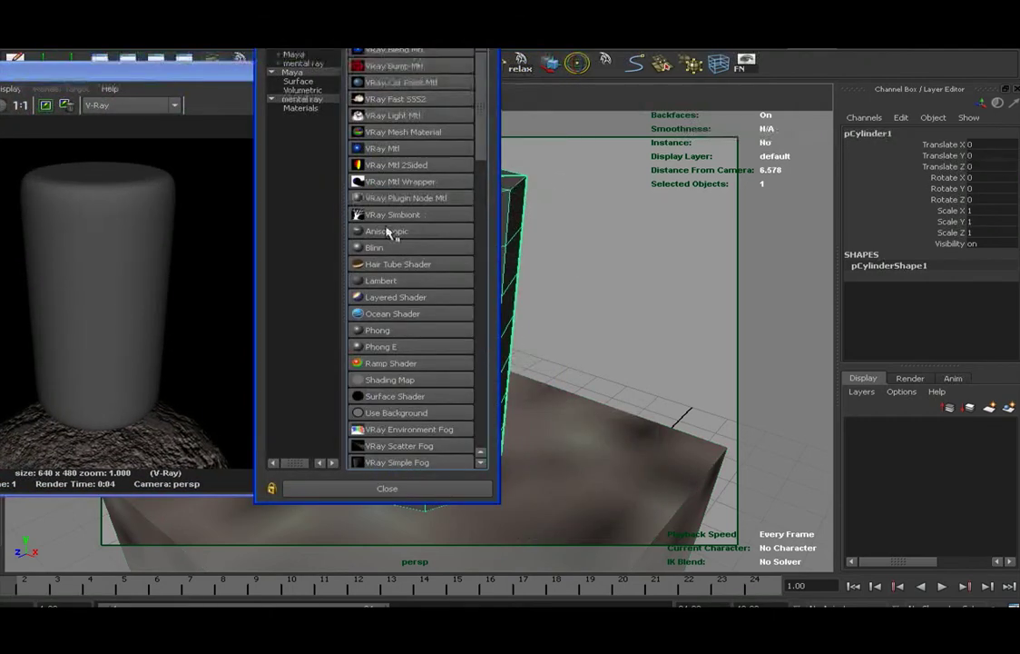
{"action": "left_click", "coordinate": [406, 150]}
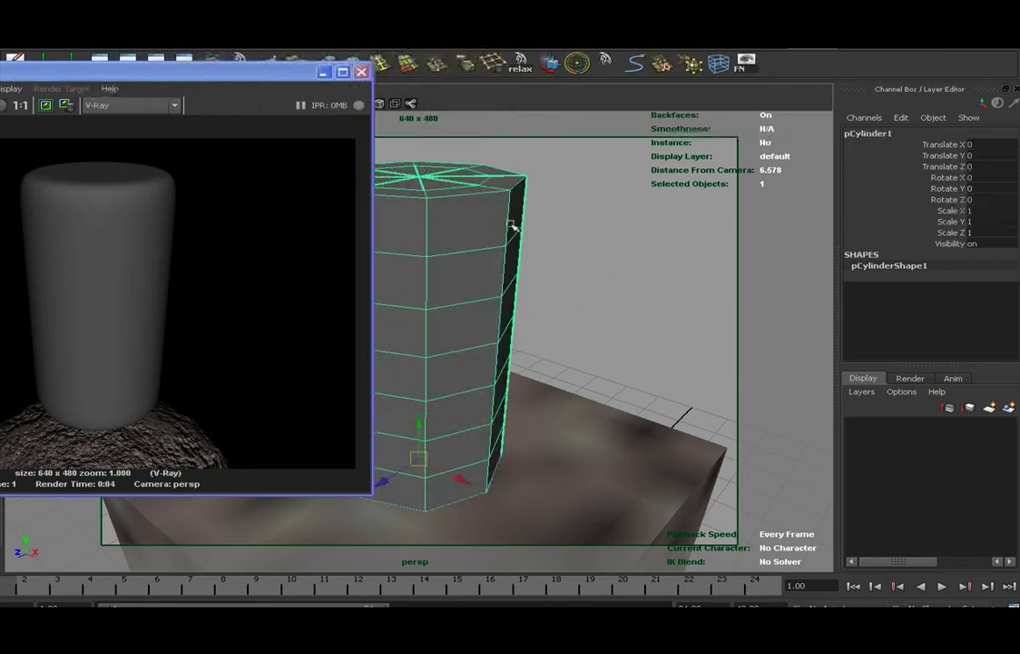
Step: Open the attributes of the cylinder's VRay Mtl material and show its shading group, VRayMtl2SG
{"action": "right_click", "coordinate": [463, 204]}
{"action": "right_click_drag", "start_coordinate": [463, 204], "coordinate": [484, 387]}
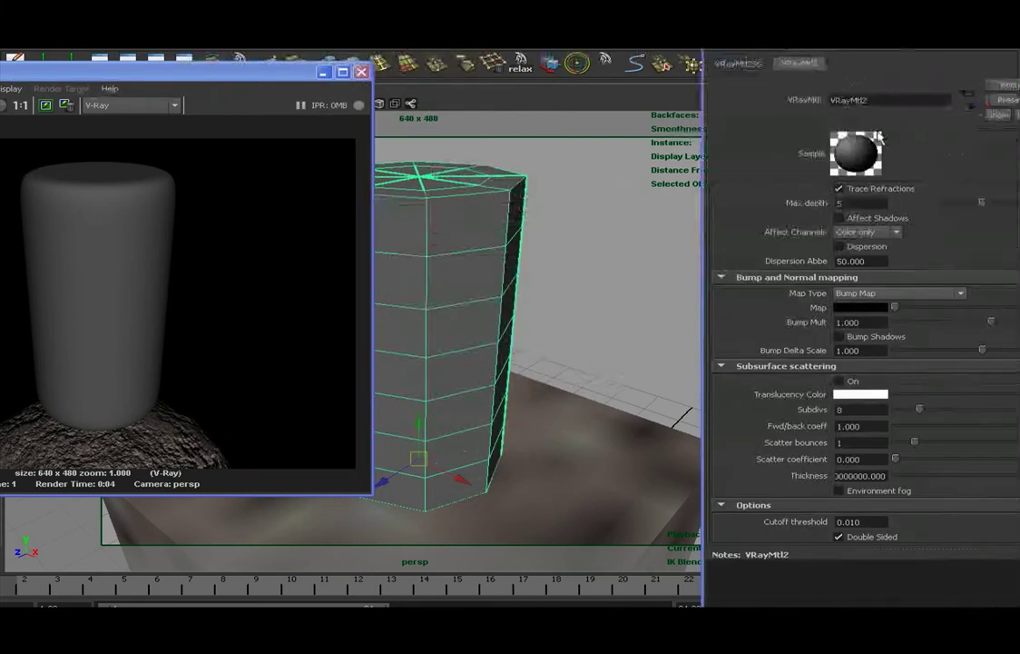
{"action": "left_click_drag", "start_coordinate": [899, 25], "coordinate": [750, 69]}
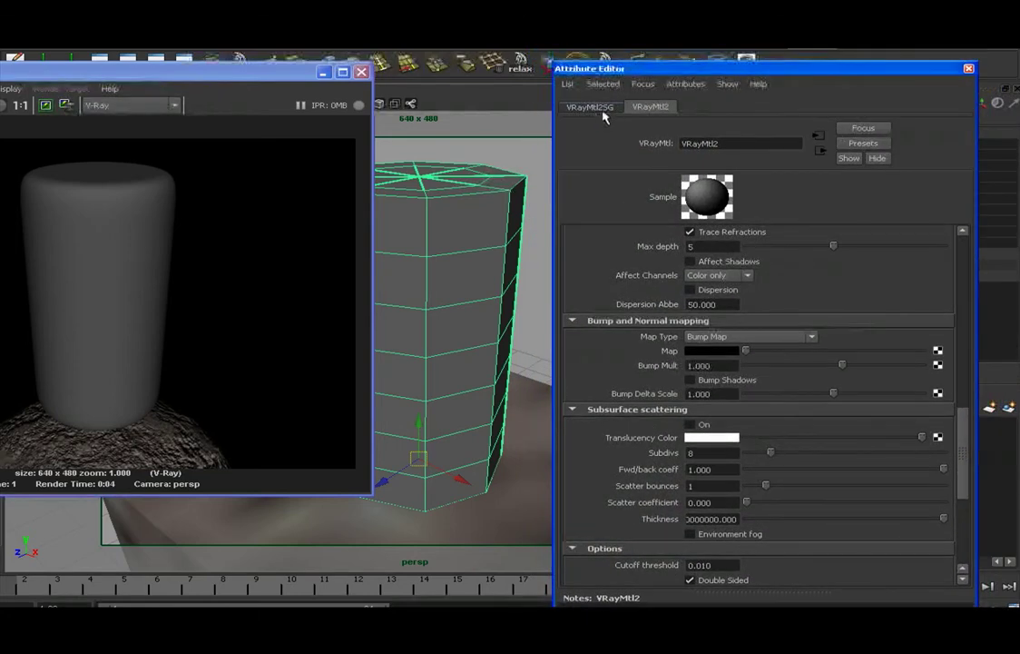
{"action": "left_click", "coordinate": [581, 107]}
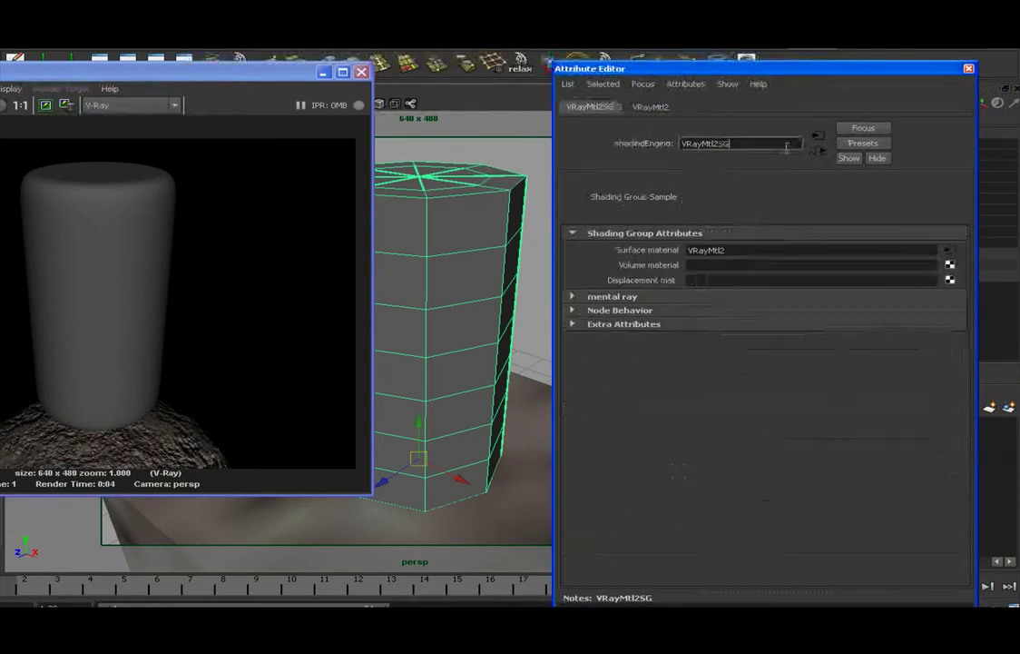
Step: Connect a new Ramp texture to the displacement material of the cylinder's shading group
{"action": "left_click", "coordinate": [685, 83]}
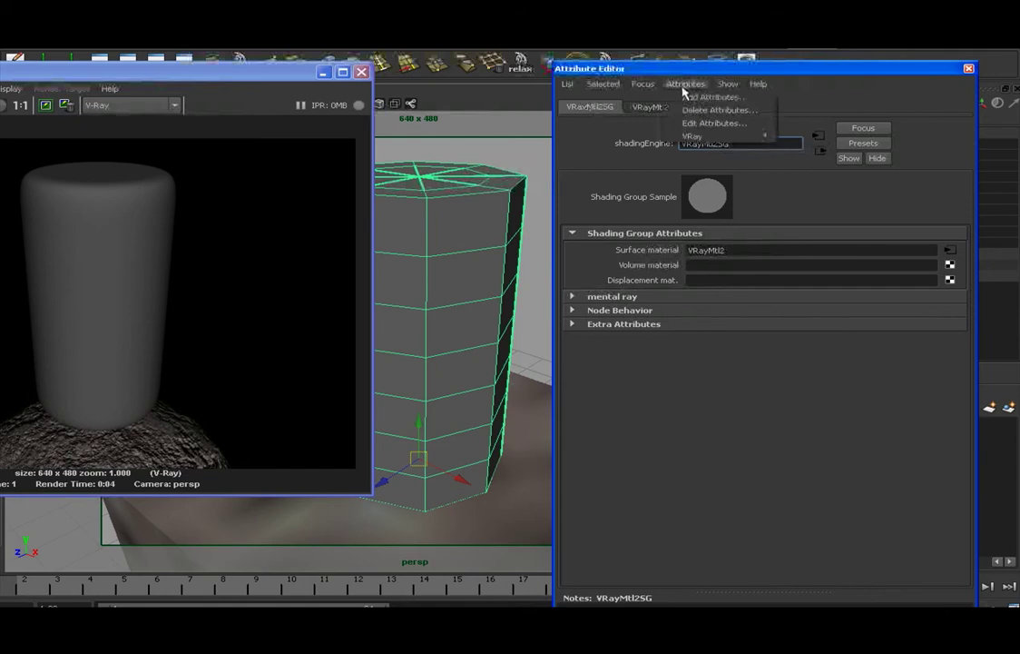
{"action": "mouse_move", "coordinate": [643, 84]}
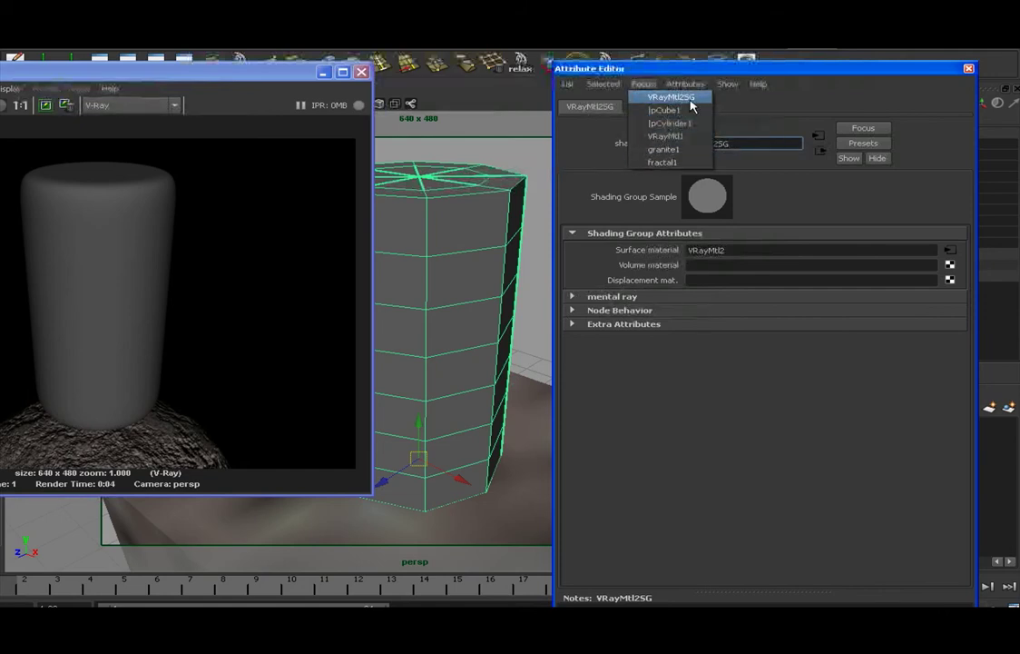
{"action": "left_click", "coordinate": [709, 73]}
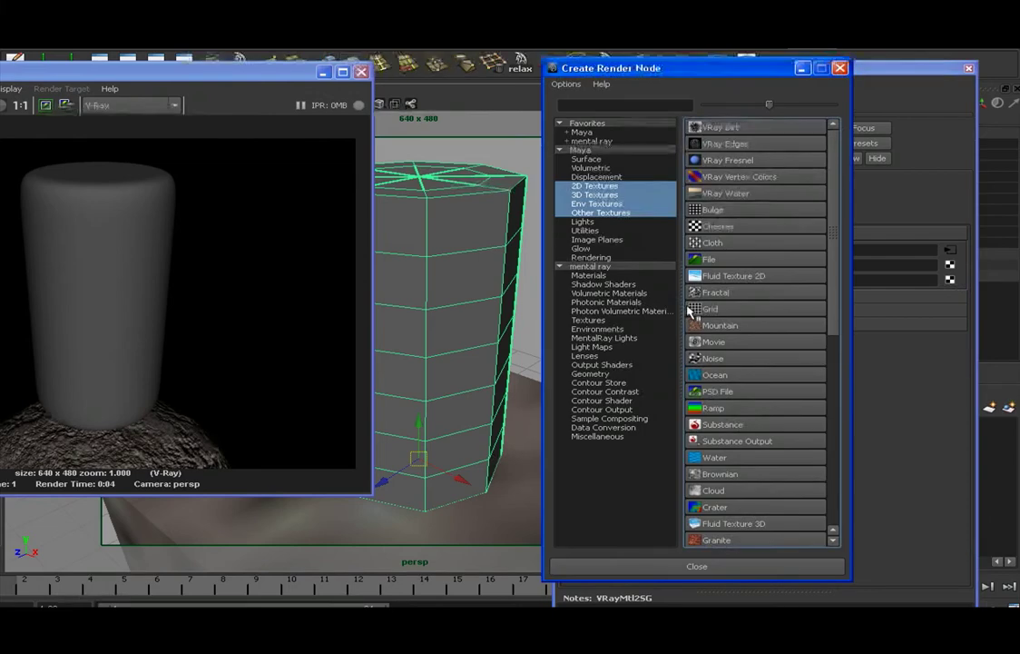
{"action": "left_click", "coordinate": [730, 409]}
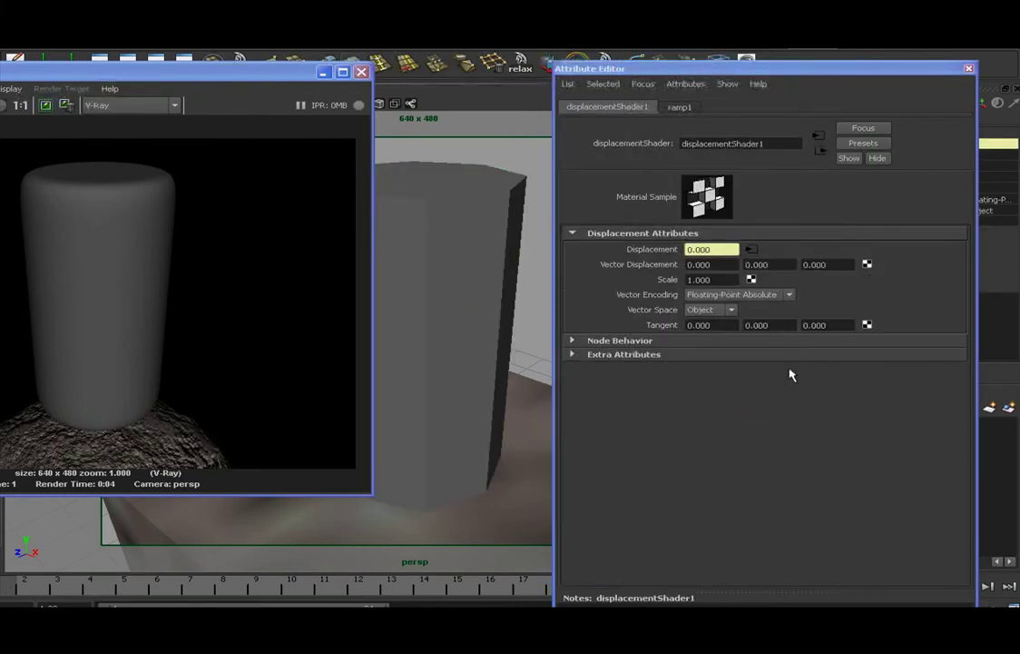
Step: Remove the displacement ramp's green middle entry, then make the top entry black and the bottom entry white
{"action": "left_click", "coordinate": [690, 107]}
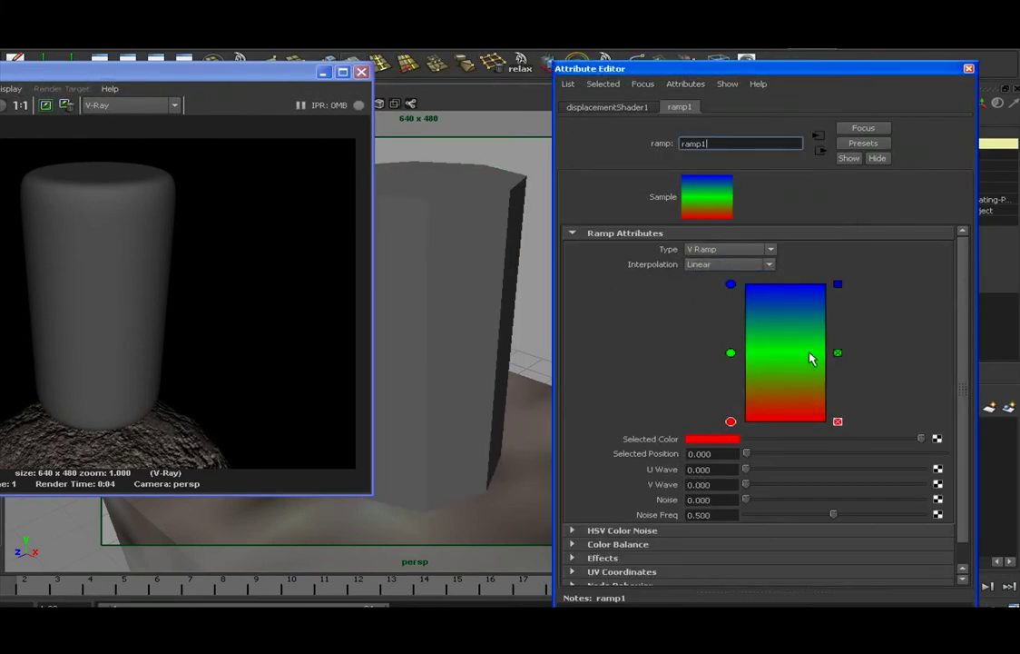
{"action": "left_click", "coordinate": [838, 354]}
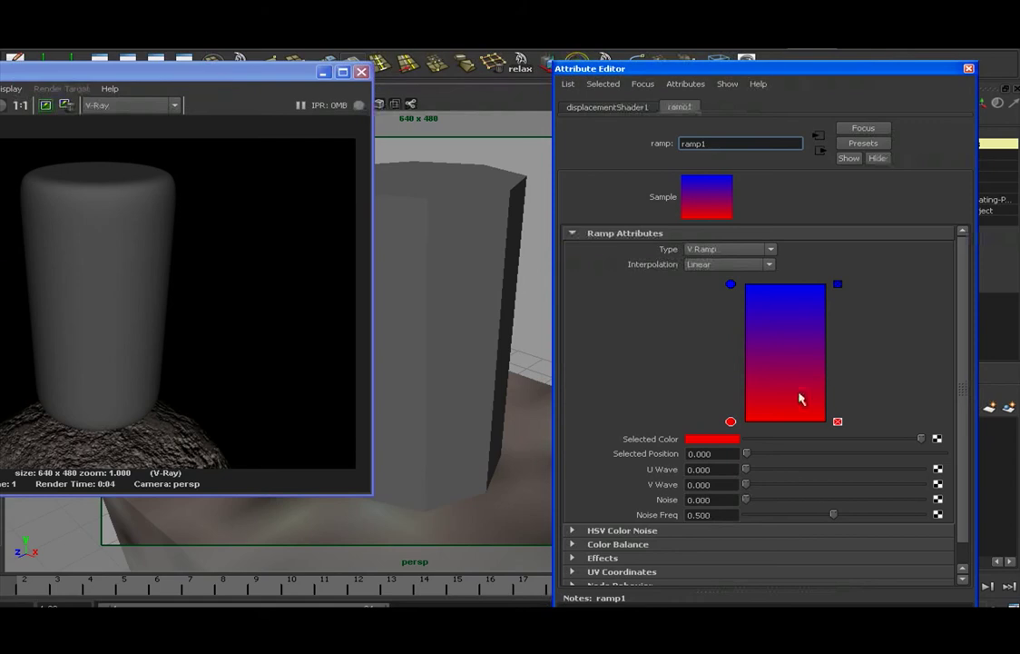
{"action": "left_click", "coordinate": [734, 286]}
{"action": "left_click_drag", "start_coordinate": [777, 444], "coordinate": [720, 433]}
{"action": "left_click", "coordinate": [731, 421]}
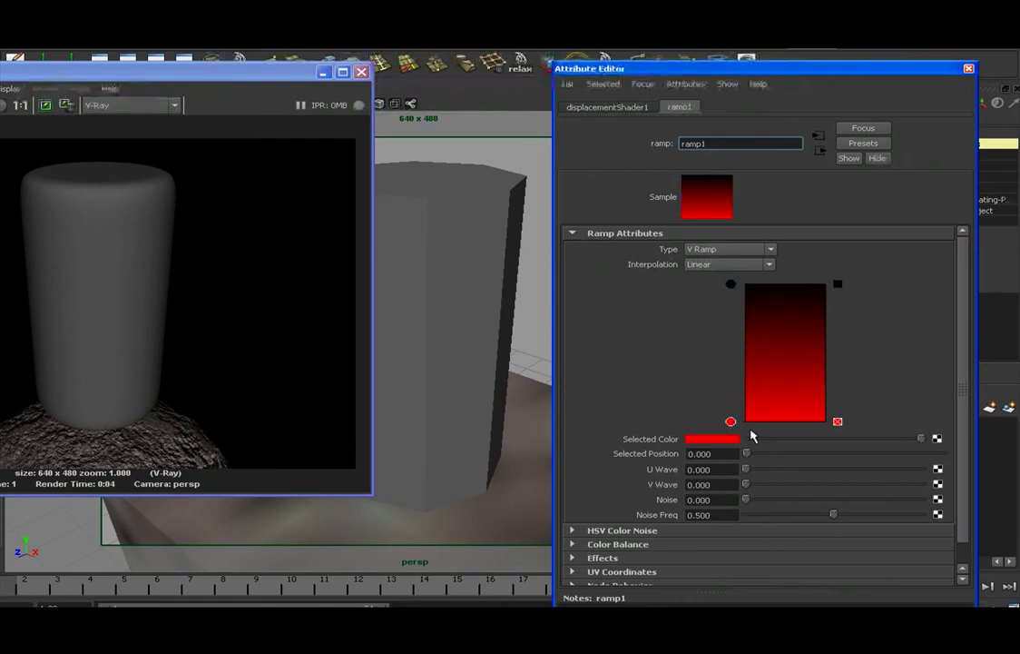
{"action": "left_click_drag", "start_coordinate": [801, 442], "coordinate": [973, 451]}
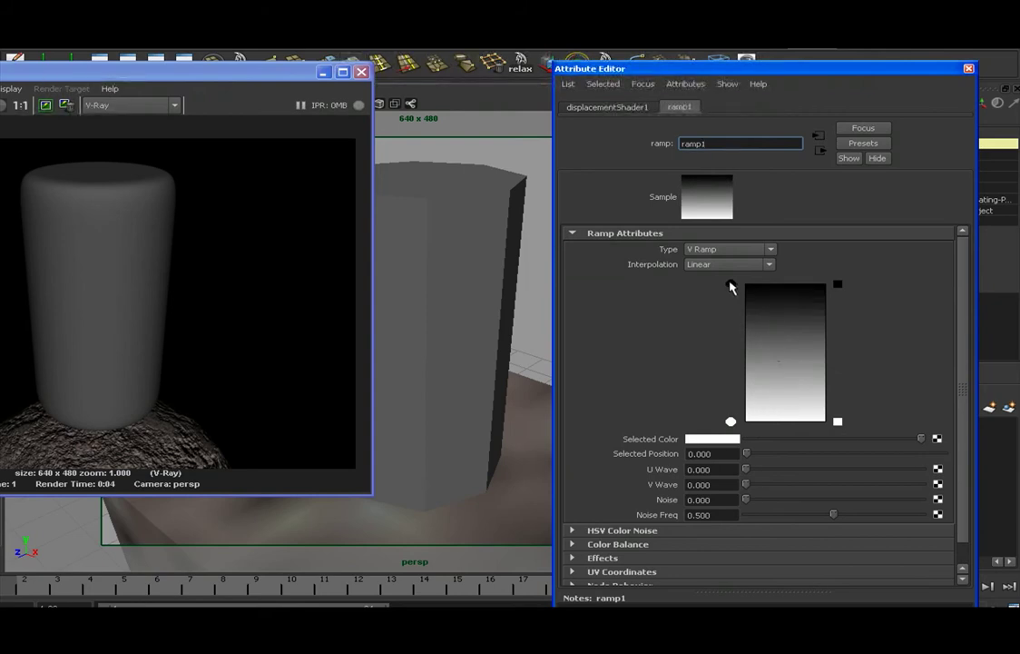
Step: Lower the ramp's black entry, raise the white one to position 0.430, and render the perspective view
{"action": "left_click_drag", "start_coordinate": [730, 285], "coordinate": [731, 325]}
{"action": "left_click_drag", "start_coordinate": [731, 421], "coordinate": [731, 362]}
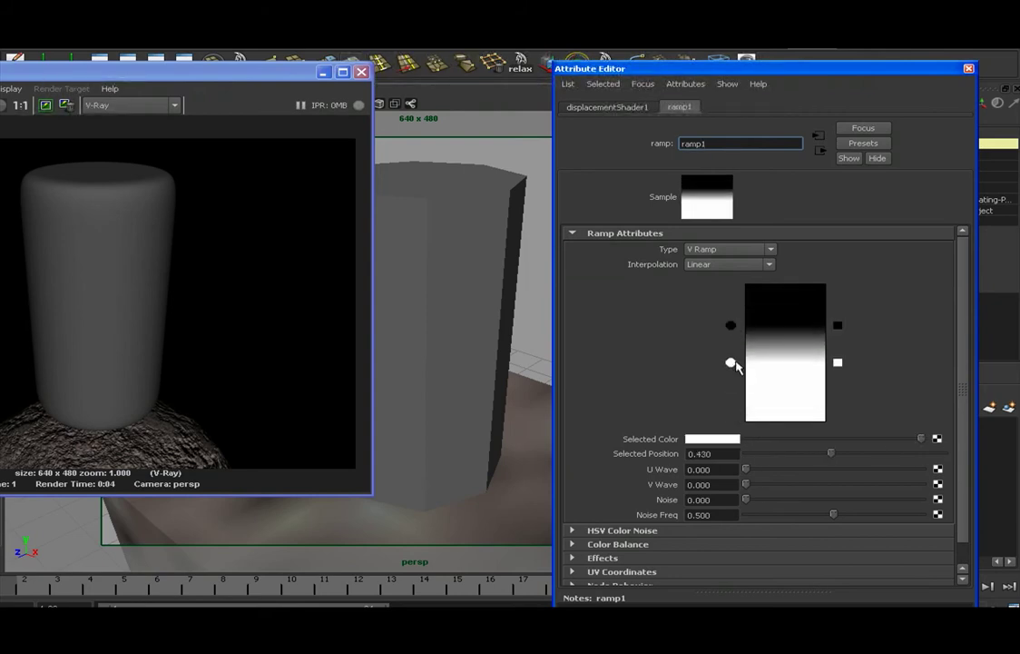
{"action": "left_click_drag", "start_coordinate": [280, 77], "coordinate": [546, 95]}
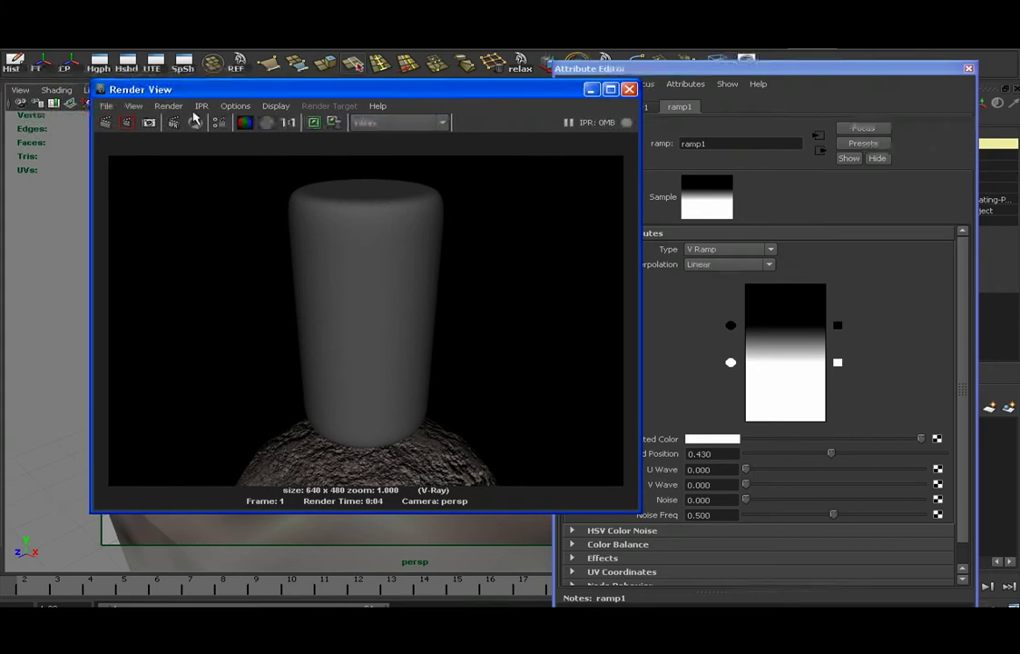
{"action": "left_click", "coordinate": [105, 121]}
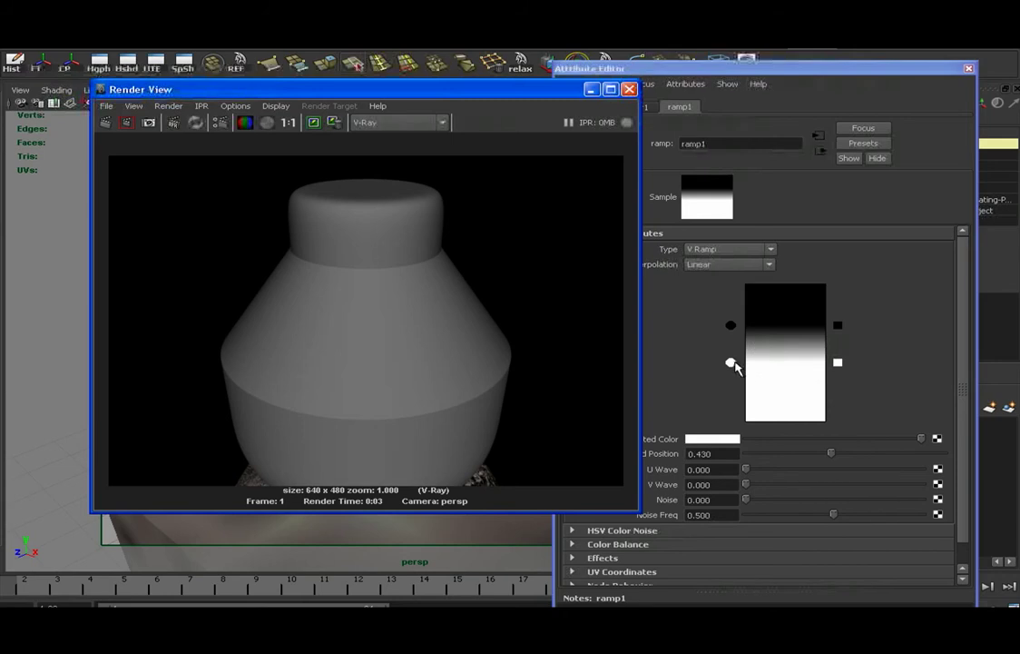
Step: Set the ramp's interpolation to Smooth and render a region covering the middle of the cylinder
{"action": "left_click", "coordinate": [731, 265]}
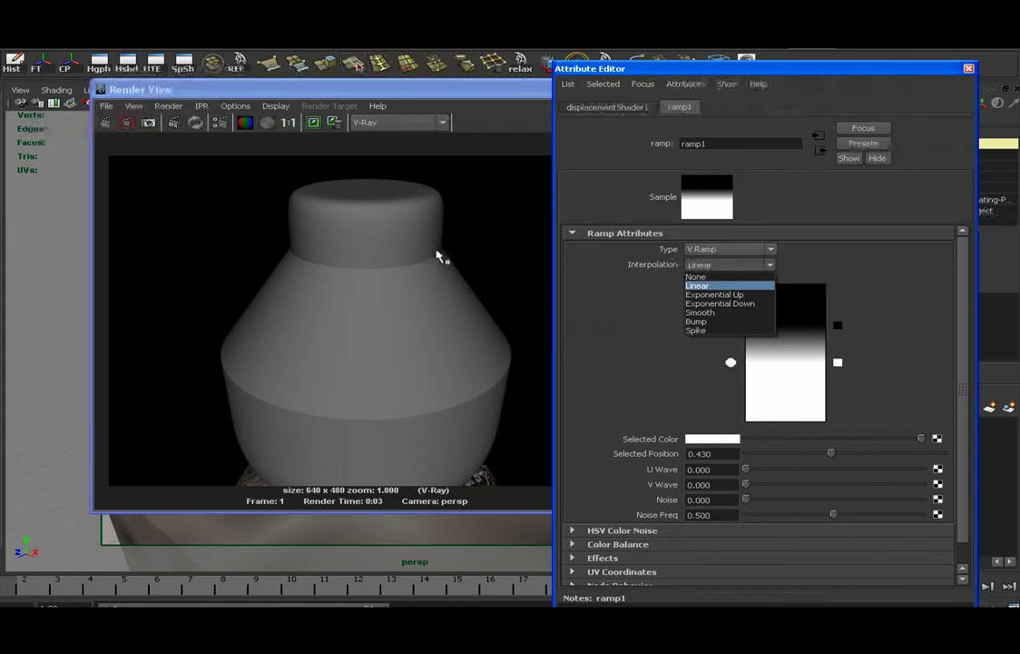
{"action": "left_click", "coordinate": [700, 312]}
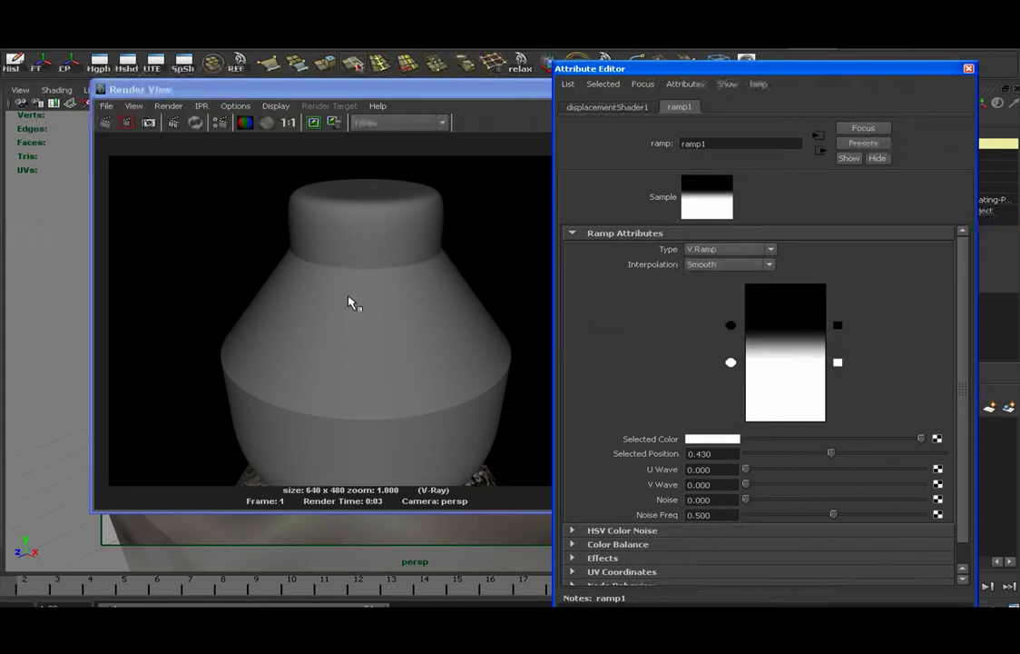
{"action": "left_click_drag", "start_coordinate": [181, 216], "coordinate": [587, 433]}
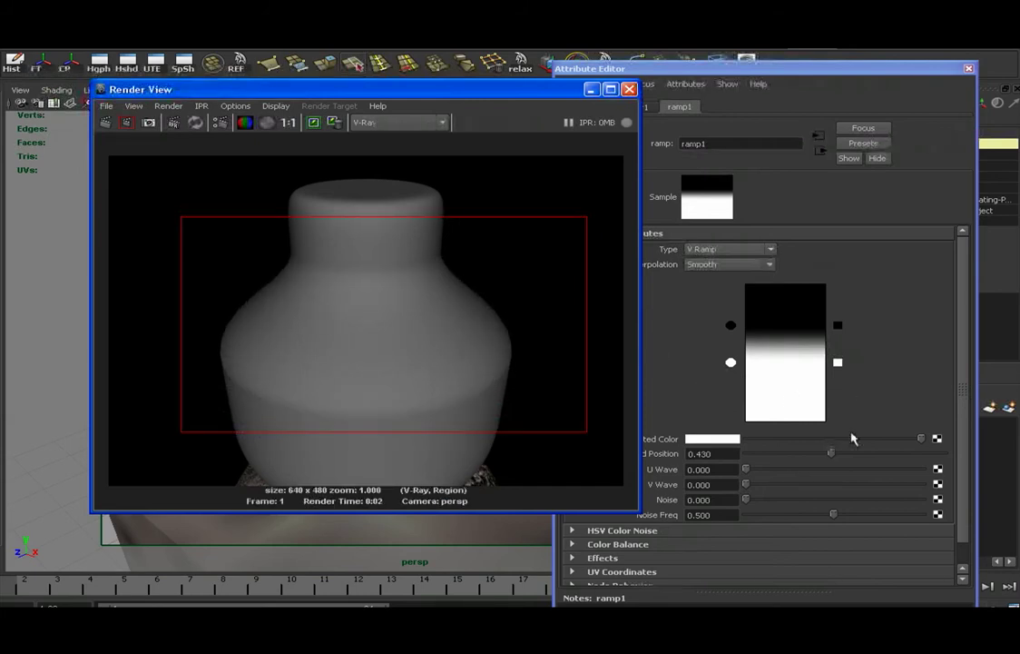
Step: Shape a white band in the ramp by raising the white entry and adding a lower white entry and a black one at 0.125
{"action": "left_click_drag", "start_coordinate": [735, 361], "coordinate": [735, 346]}
{"action": "left_click", "coordinate": [778, 310]}
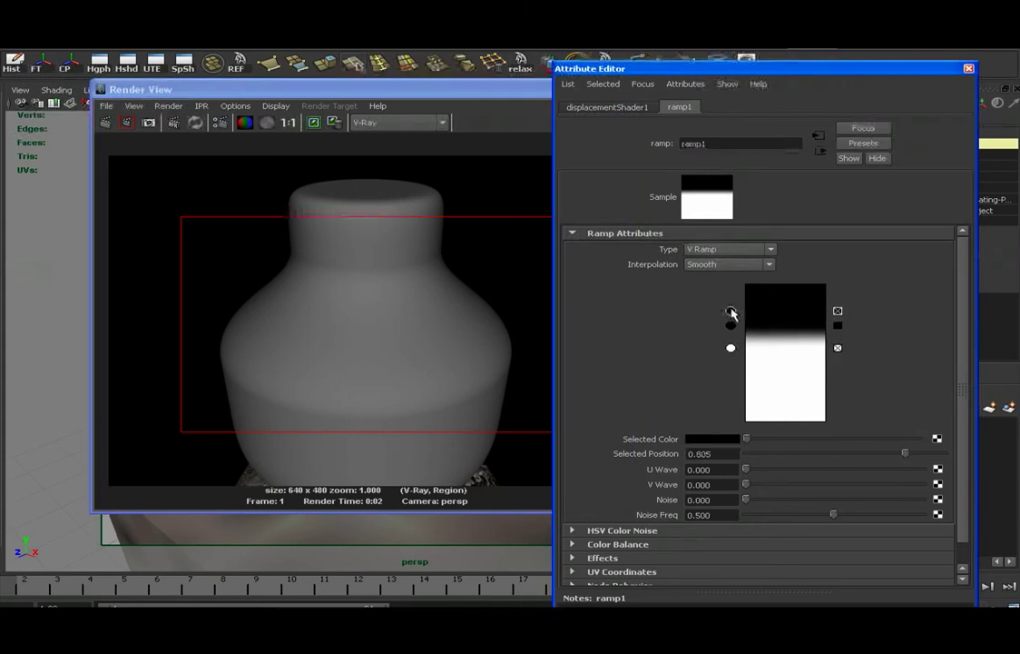
{"action": "left_click", "coordinate": [756, 386]}
{"action": "left_click_drag", "start_coordinate": [731, 310], "coordinate": [708, 404]}
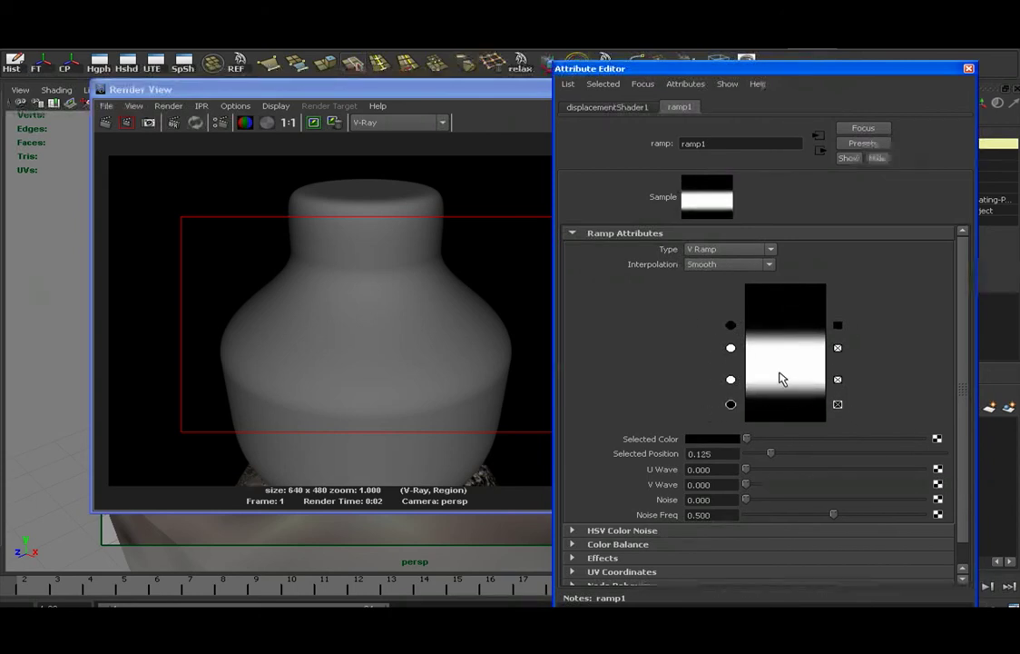
Step: Check the UV space in the UV Texture Editor, close it, and render the full perspective view again
{"action": "left_click", "coordinate": [151, 62]}
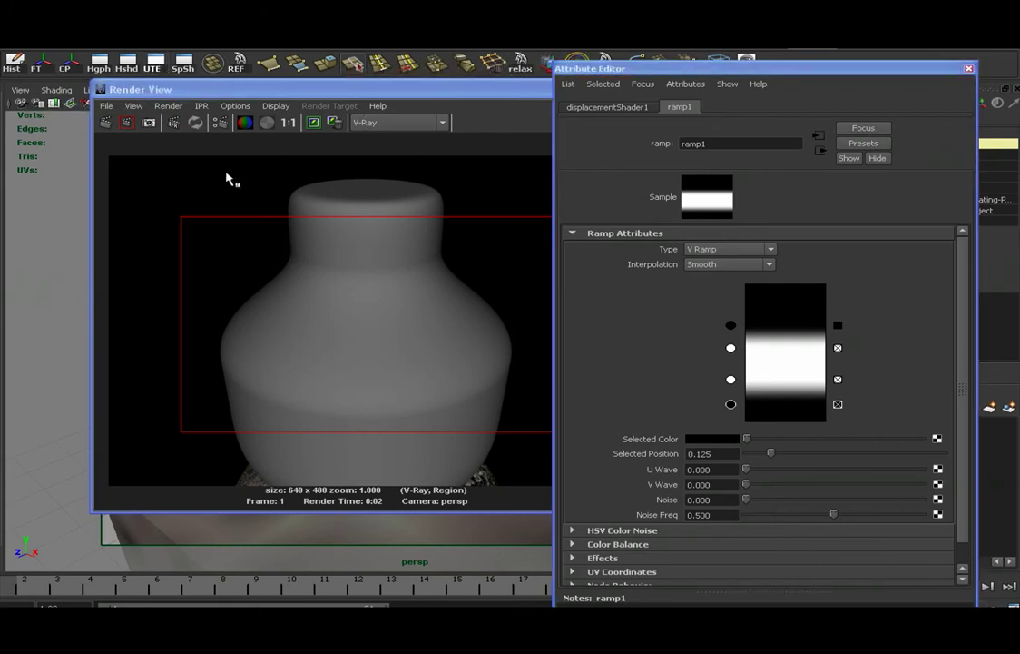
{"action": "left_click_drag", "start_coordinate": [717, 147], "coordinate": [393, 142]}
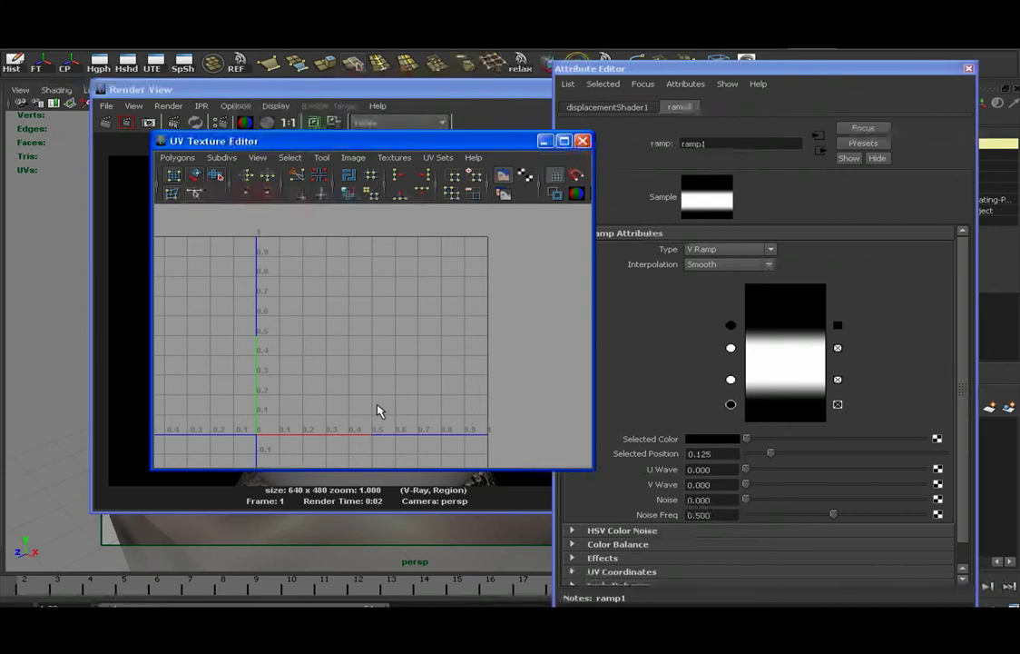
{"action": "left_click", "coordinate": [583, 141]}
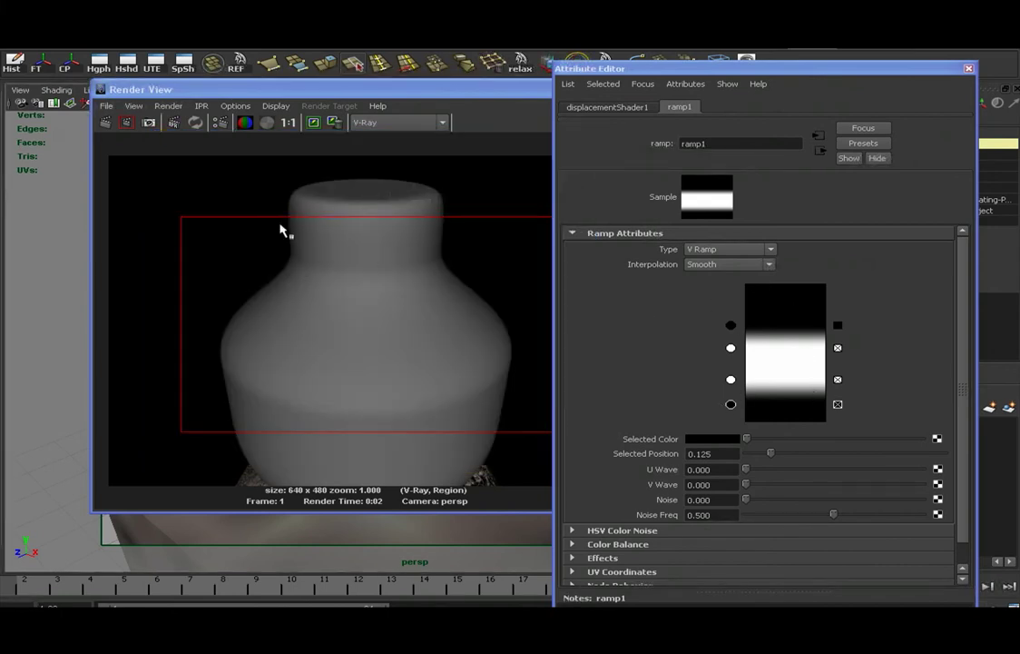
{"action": "left_click", "coordinate": [105, 122]}
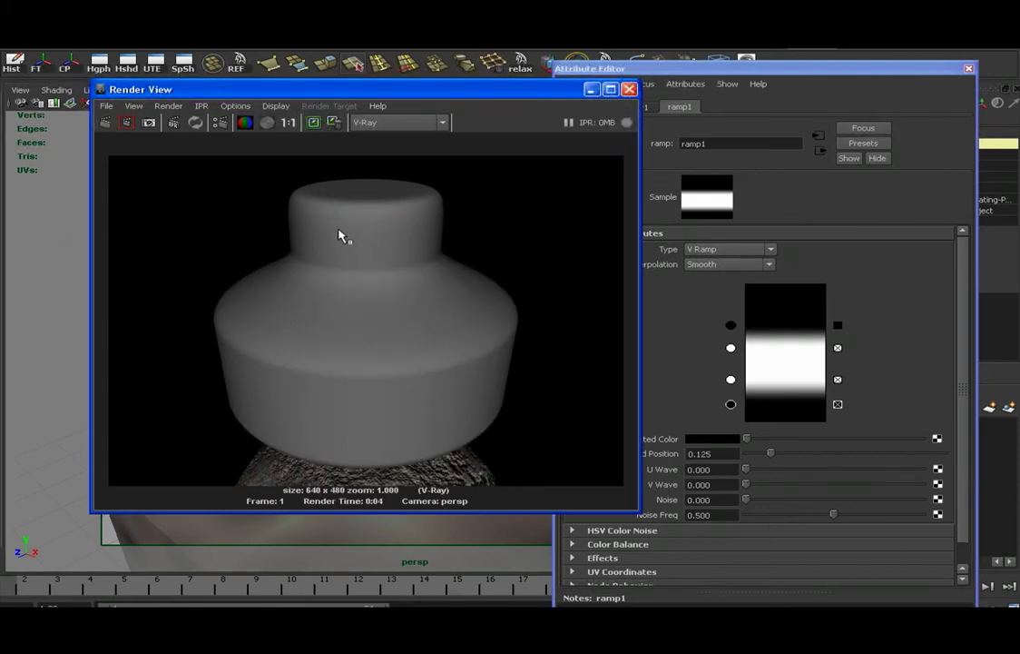
Step: Add a thin white band near the ramp's top with white entries at 0.800 and 0.835 and black at 0.895, then render
{"action": "left_click", "coordinate": [756, 313]}
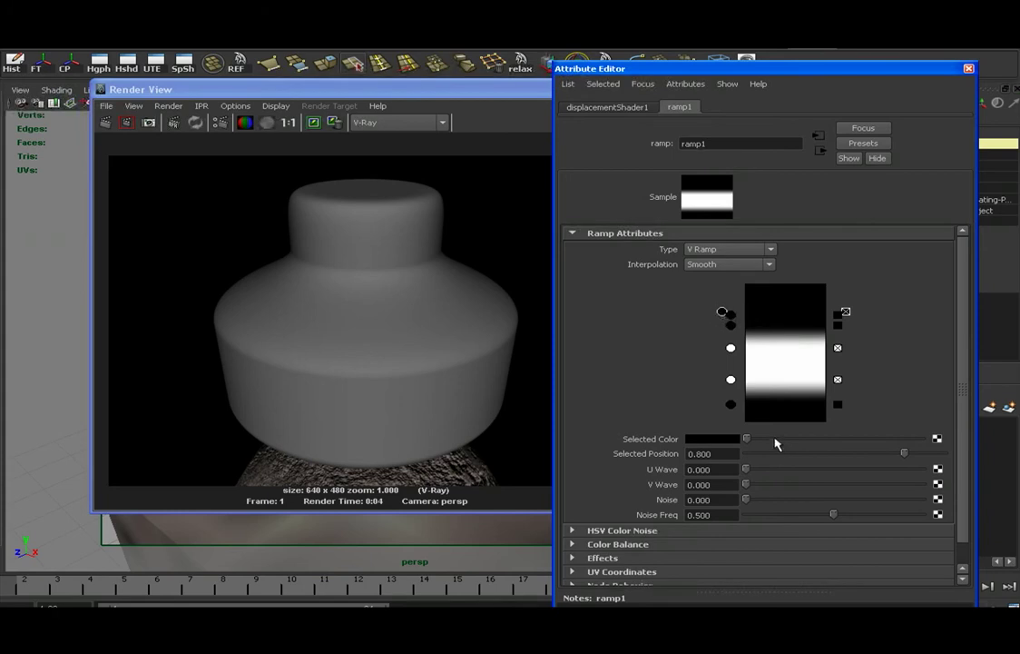
{"action": "left_click_drag", "start_coordinate": [747, 440], "coordinate": [963, 431]}
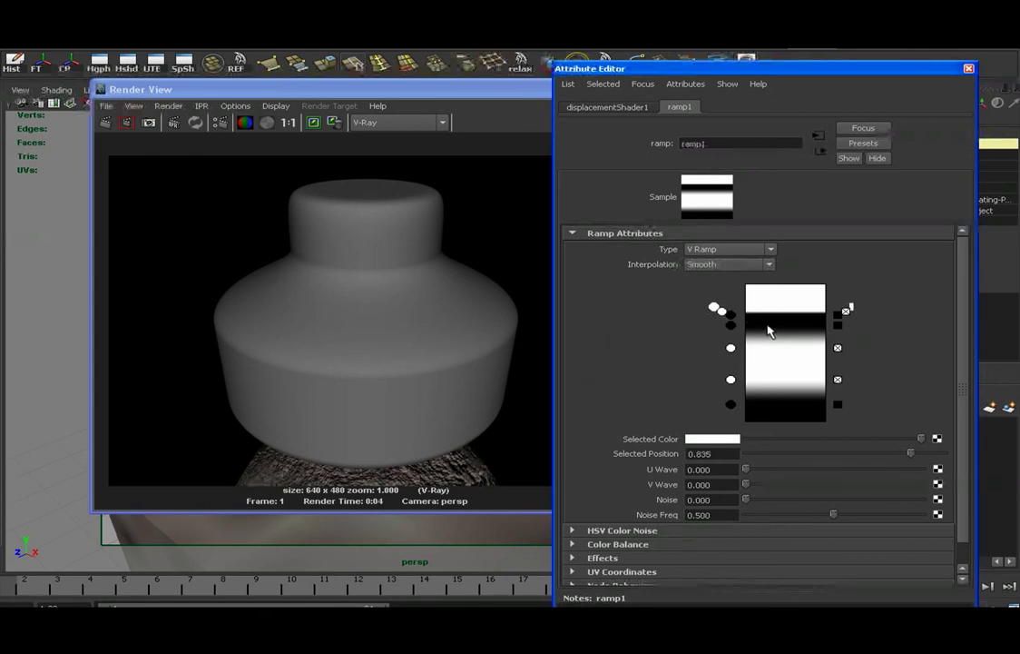
{"action": "left_click", "coordinate": [731, 314]}
{"action": "left_click_drag", "start_coordinate": [725, 321], "coordinate": [728, 301]}
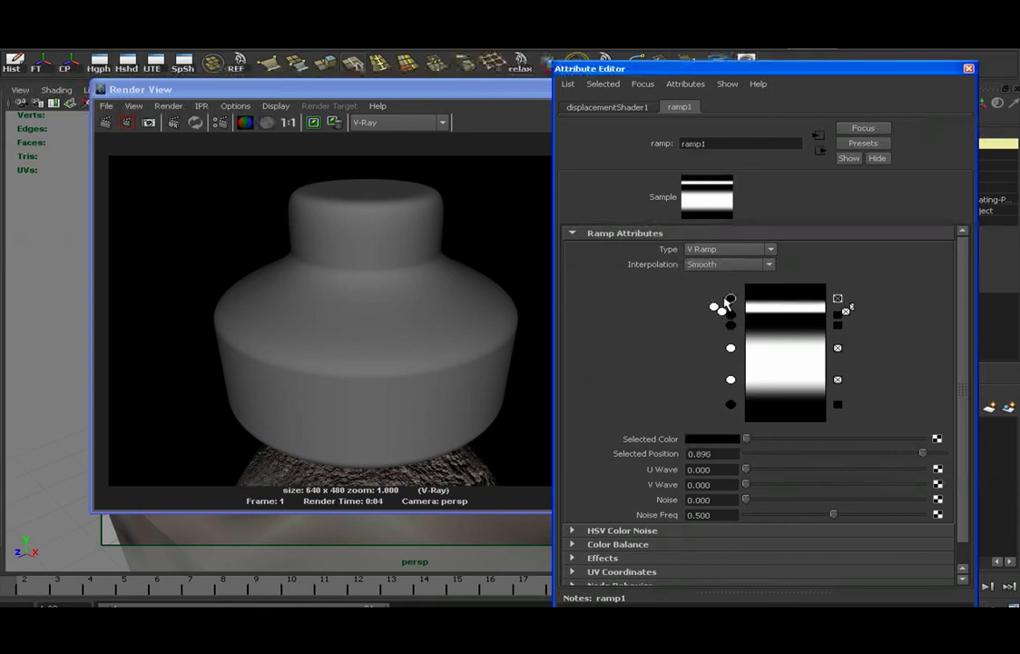
{"action": "left_click", "coordinate": [105, 122]}
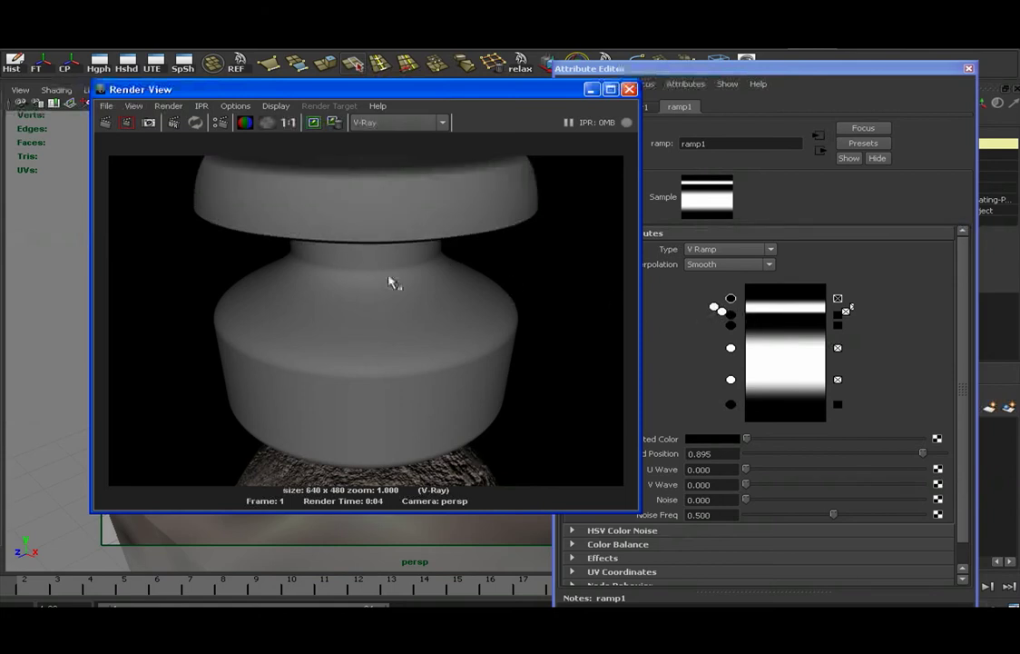
Step: Narrow the upper band with its white entries at 0.810 and 0.800, darken both to mid grey, and render
{"action": "mouse_move", "coordinate": [729, 299]}
{"action": "left_mouse_down"}
{"action": "mouse_move", "coordinate": [729, 308]}
{"action": "mouse_move", "coordinate": [702, 310]}
{"action": "mouse_move", "coordinate": [717, 312]}
{"action": "left_mouse_up"}
{"action": "left_click", "coordinate": [716, 310]}
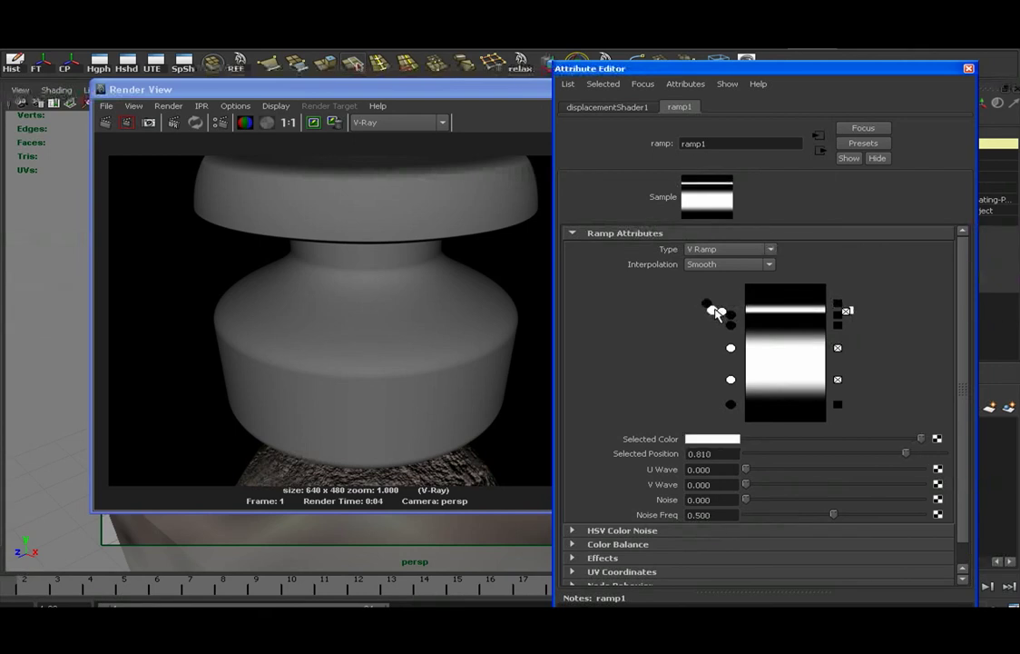
{"action": "left_click", "coordinate": [818, 440]}
{"action": "left_click", "coordinate": [725, 313]}
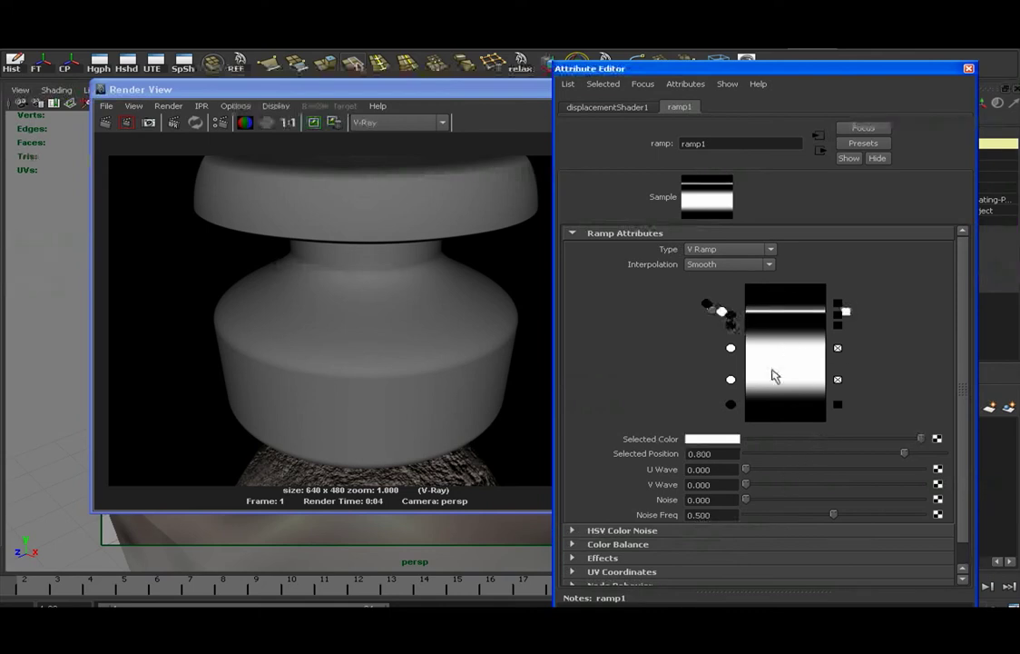
{"action": "left_click", "coordinate": [816, 440]}
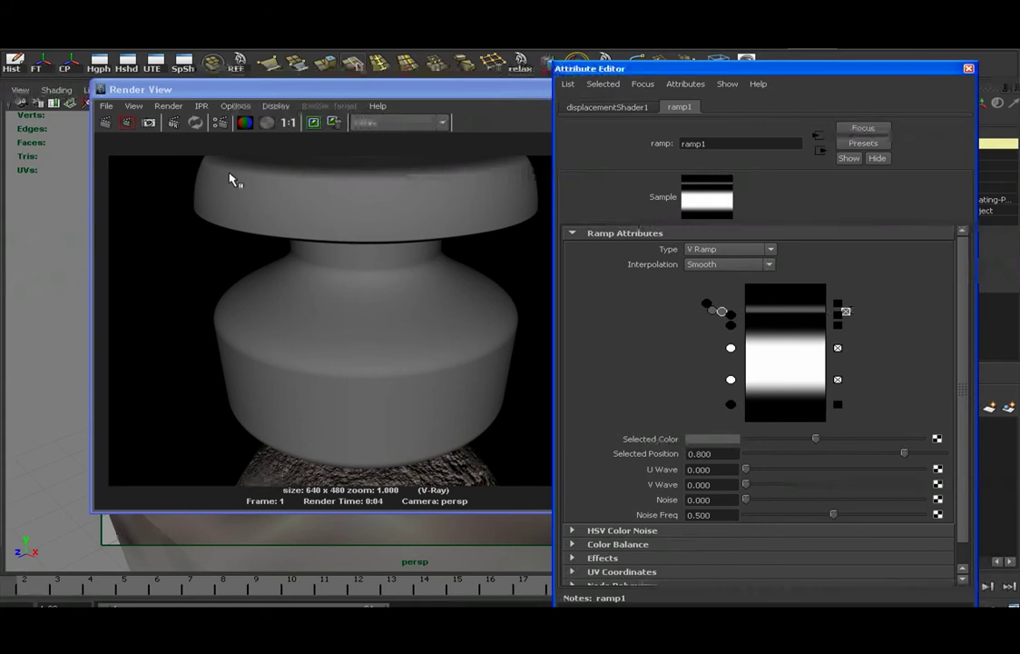
{"action": "left_click", "coordinate": [105, 122]}
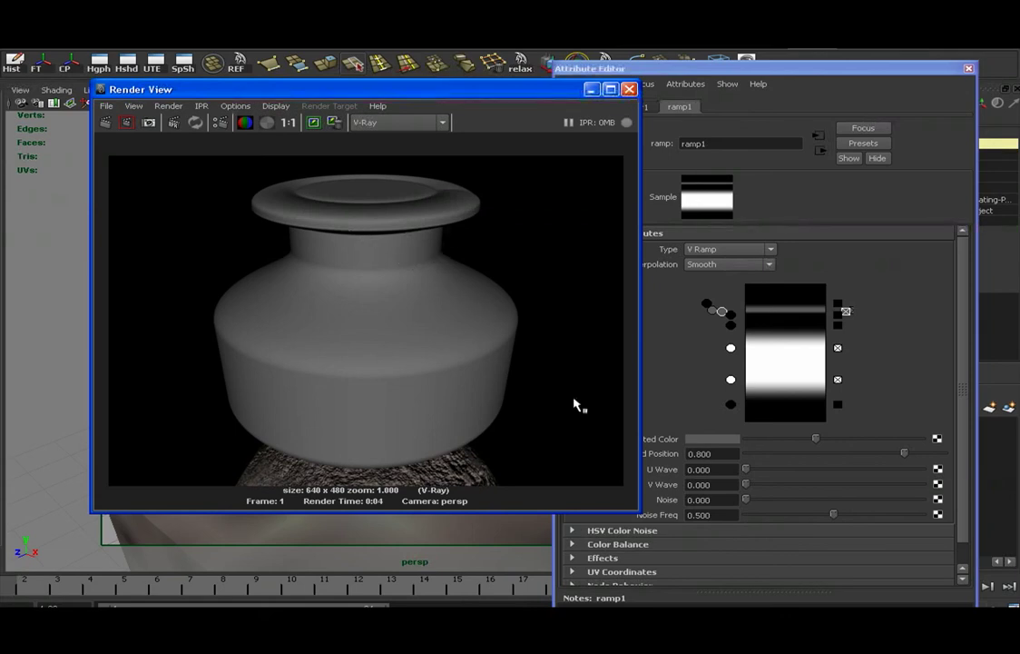
Step: Add white entries at 0.490 and 0.350 inside the wide band and map a new Ramp texture to the 0.490 entry's color
{"action": "left_click", "coordinate": [747, 360]}
{"action": "left_click", "coordinate": [746, 375]}
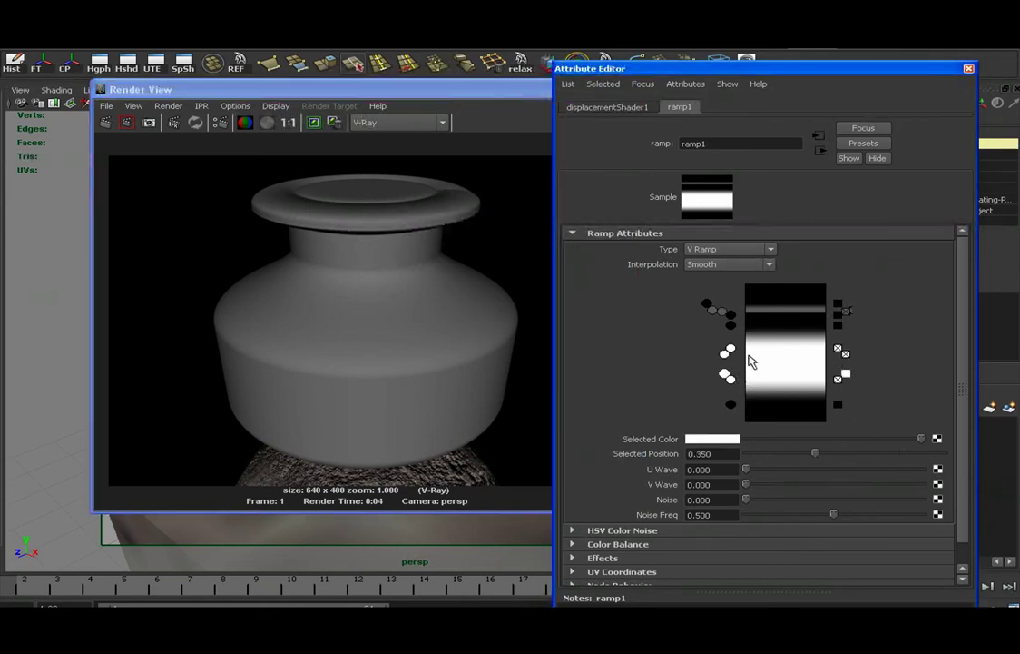
{"action": "left_click", "coordinate": [727, 354]}
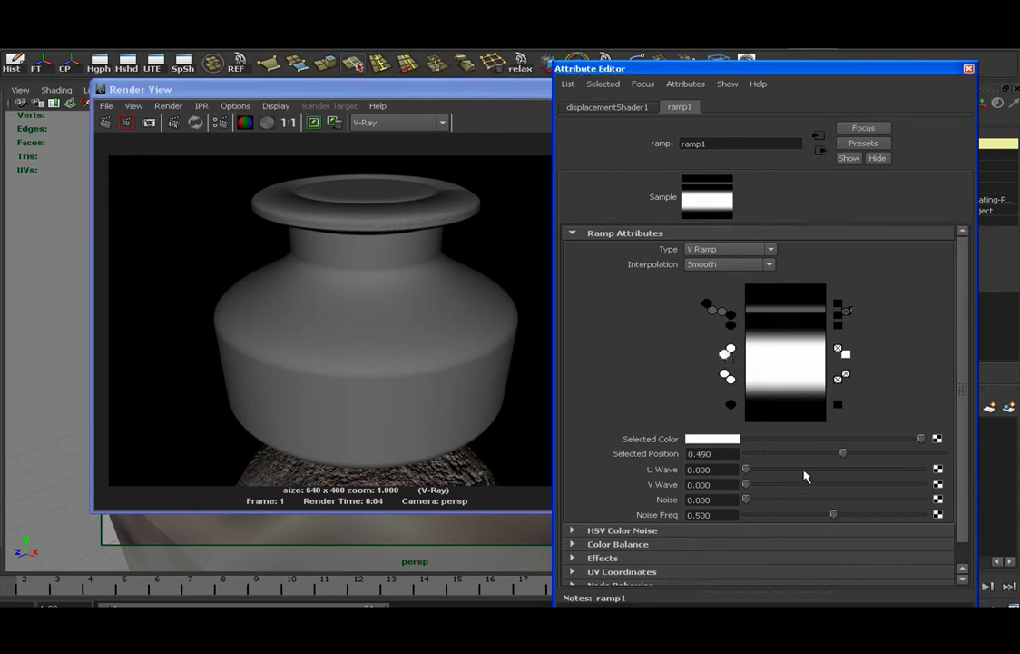
{"action": "left_click", "coordinate": [939, 439]}
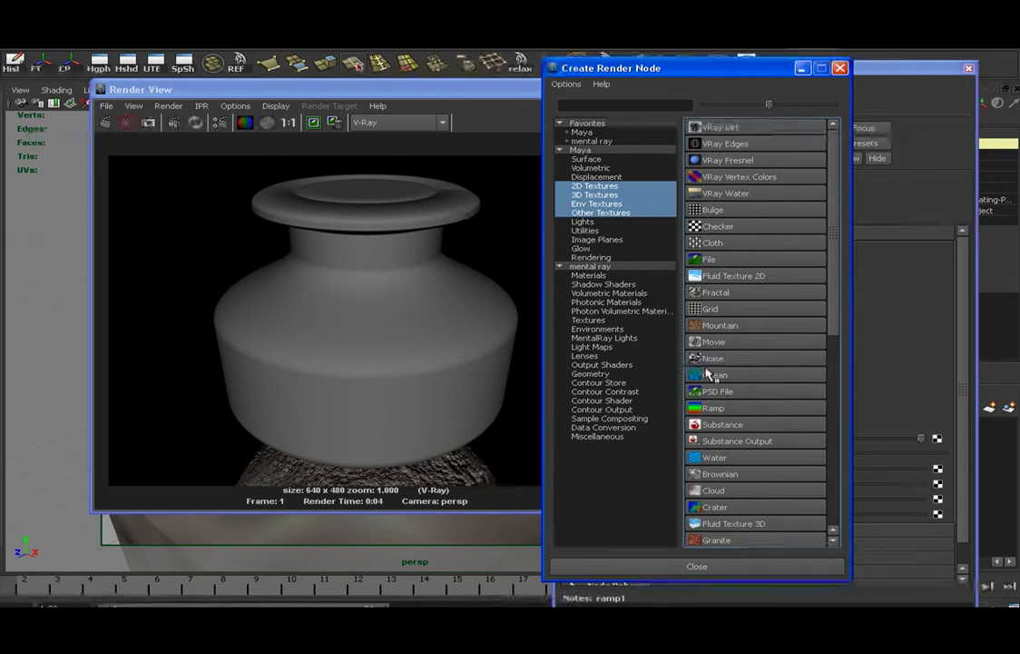
{"action": "left_click", "coordinate": [718, 409]}
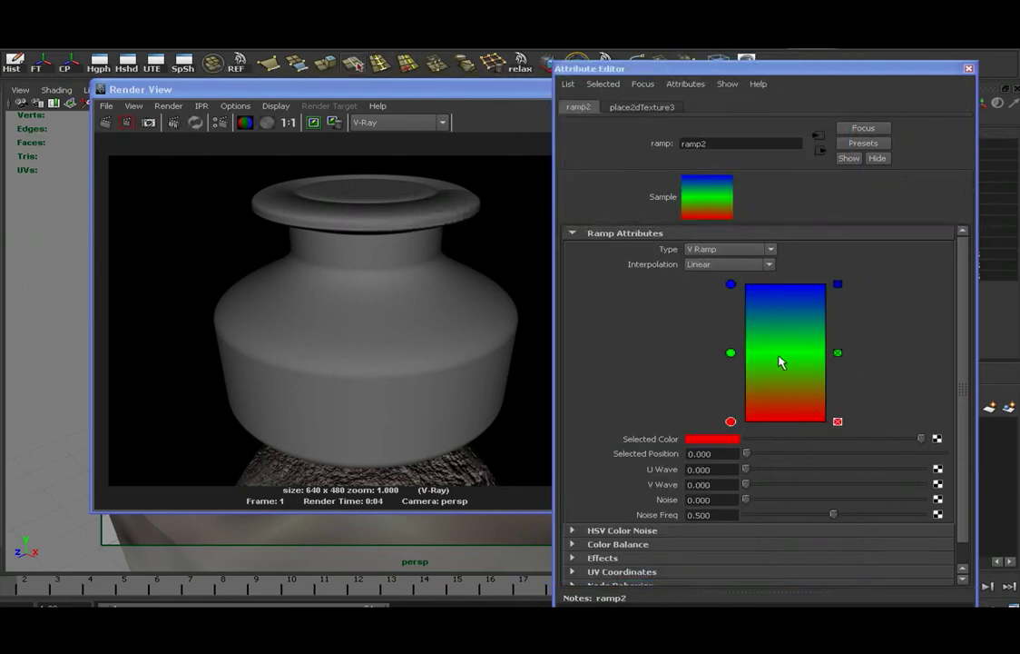
Step: Remove the green middle entry from ramp2, then recolor its top entry black and its bottom entry white
{"action": "left_click", "coordinate": [838, 354]}
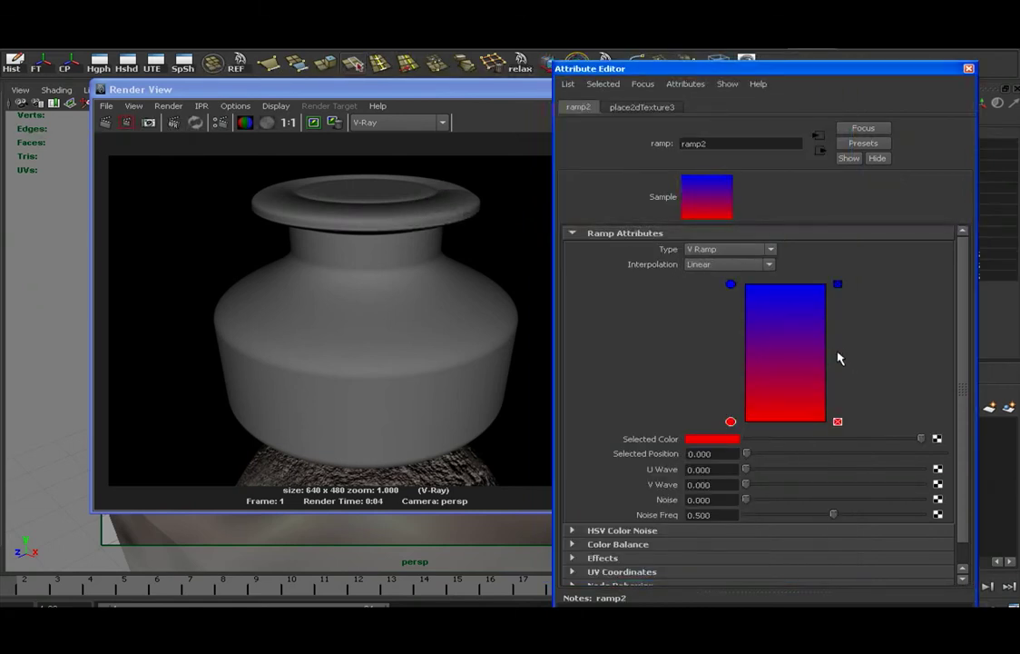
{"action": "left_click", "coordinate": [733, 284]}
{"action": "left_click_drag", "start_coordinate": [764, 437], "coordinate": [687, 422]}
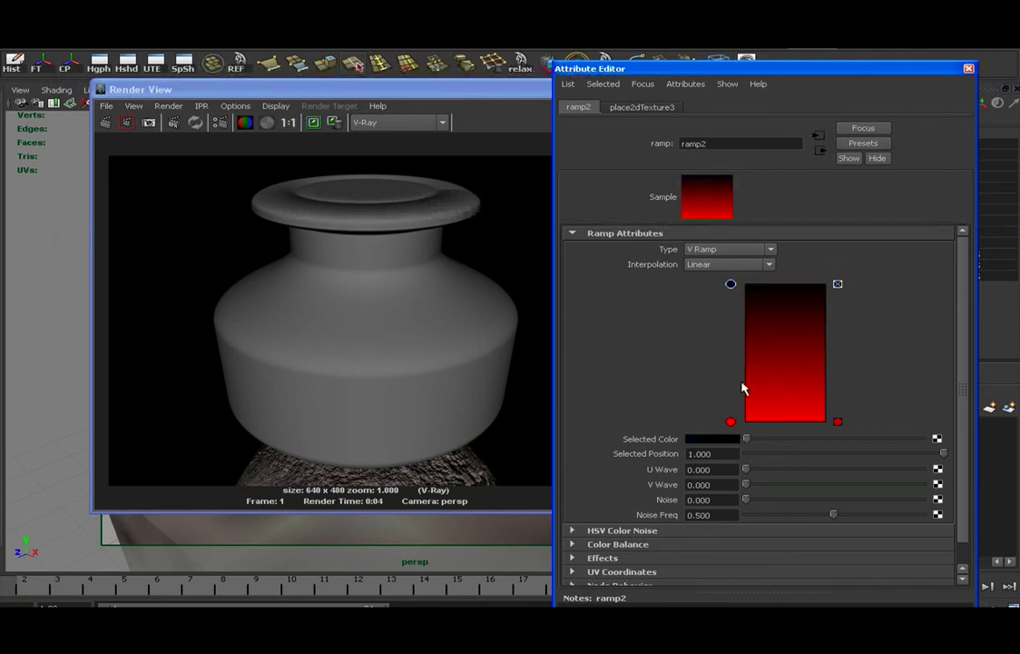
{"action": "left_click", "coordinate": [731, 422]}
{"action": "left_click", "coordinate": [798, 441]}
{"action": "left_click", "coordinate": [920, 439]}
Step: Shape ramp2 into a wide white band between black ends, with the lower white entry at 0.230, and change its type to U Ramp
{"action": "left_click_drag", "start_coordinate": [731, 424], "coordinate": [731, 384]}
{"action": "left_click", "coordinate": [756, 296]}
{"action": "left_click", "coordinate": [760, 324]}
{"action": "left_click_drag", "start_coordinate": [731, 290], "coordinate": [731, 395]}
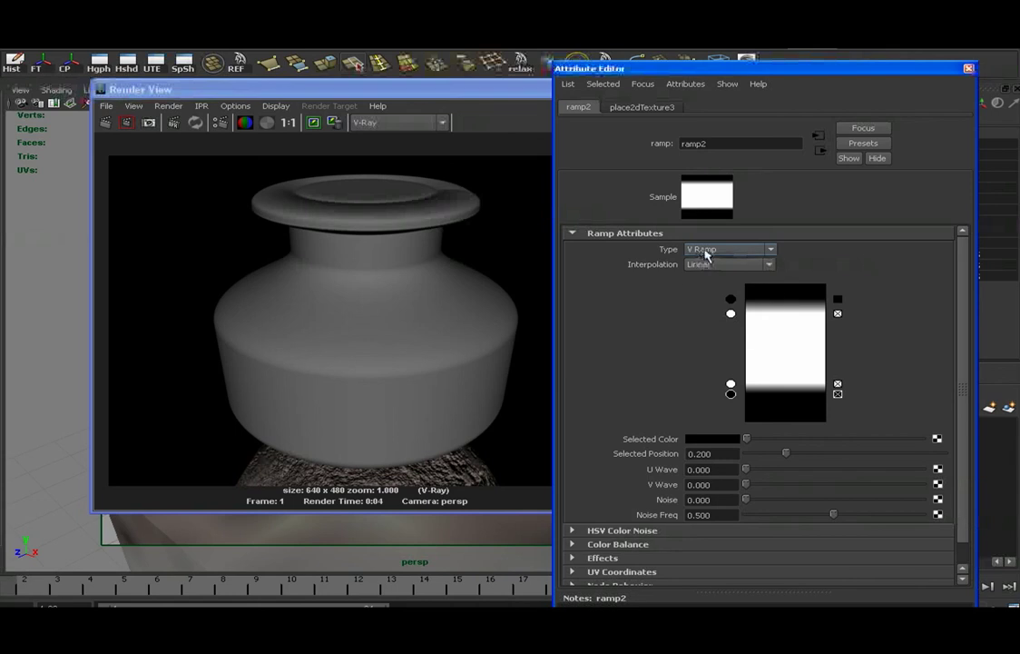
{"action": "left_click", "coordinate": [706, 252]}
{"action": "left_click", "coordinate": [708, 274]}
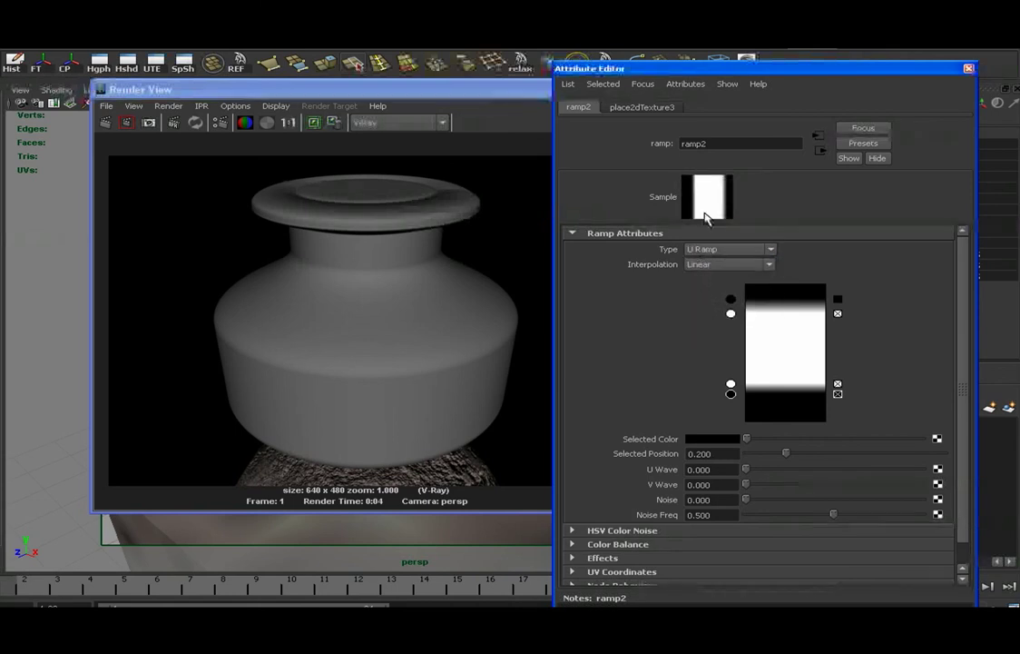
{"action": "left_click_drag", "start_coordinate": [732, 397], "coordinate": [731, 391]}
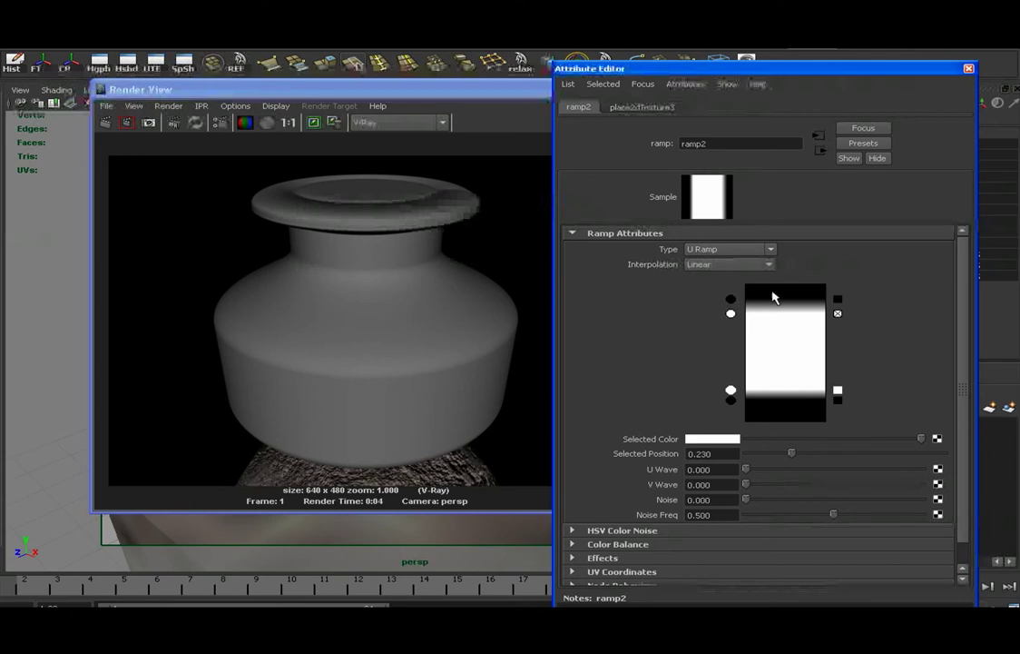
Step: Add spare black entries near ramp2's top end and several white entries spaced through the wide white band
{"action": "left_click", "coordinate": [767, 298]}
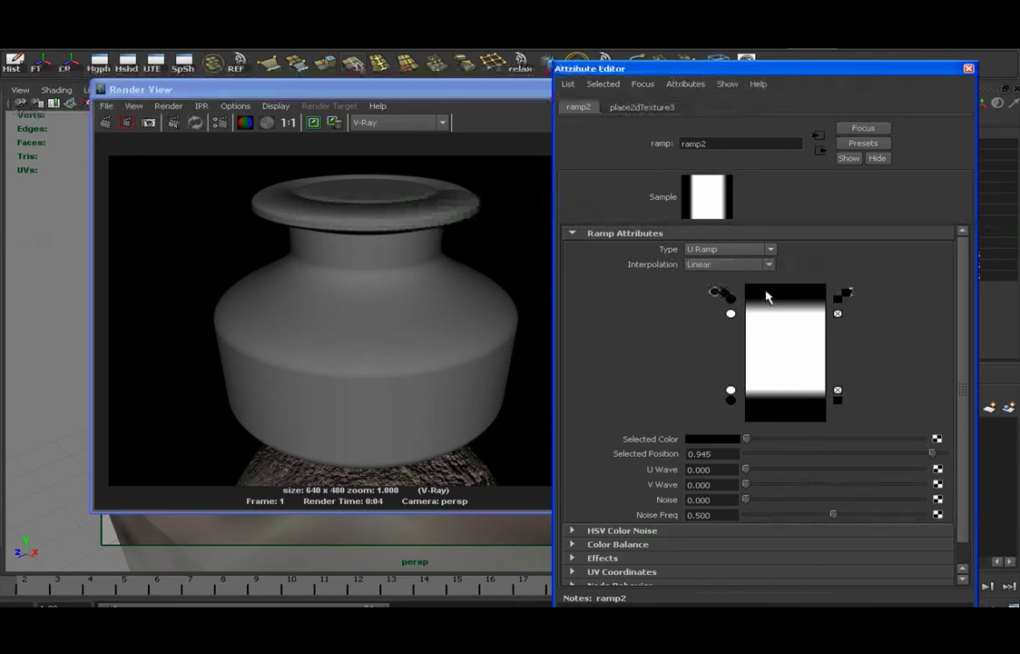
{"action": "left_click", "coordinate": [767, 297]}
{"action": "mouse_move", "coordinate": [735, 295]}
{"action": "left_mouse_down"}
{"action": "mouse_move", "coordinate": [732, 329]}
{"action": "mouse_move", "coordinate": [738, 294]}
{"action": "left_mouse_up"}
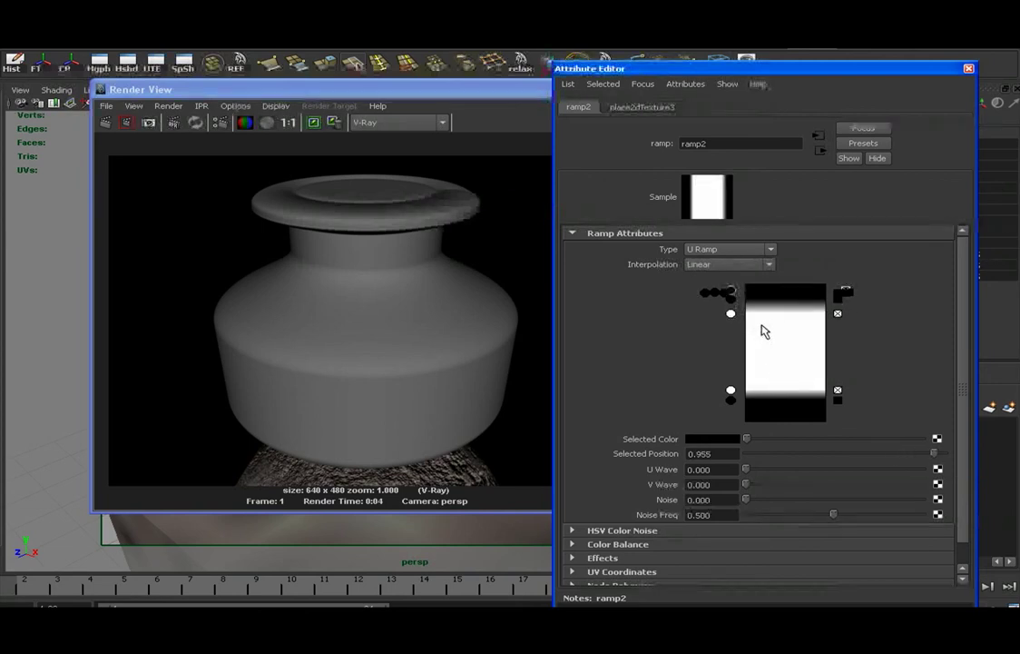
{"action": "left_click", "coordinate": [763, 335]}
{"action": "left_click", "coordinate": [765, 357]}
{"action": "left_click", "coordinate": [768, 374]}
{"action": "left_click", "coordinate": [765, 385]}
Step: Start ramp2's stripes with white at the bottom end and at 0.215, and black entries at 0.120, 0.700 and 0.875
{"action": "mouse_move", "coordinate": [725, 387]}
{"action": "left_mouse_down"}
{"action": "mouse_move", "coordinate": [729, 418]}
{"action": "mouse_move", "coordinate": [730, 406]}
{"action": "left_mouse_up"}
{"action": "left_click", "coordinate": [730, 404]}
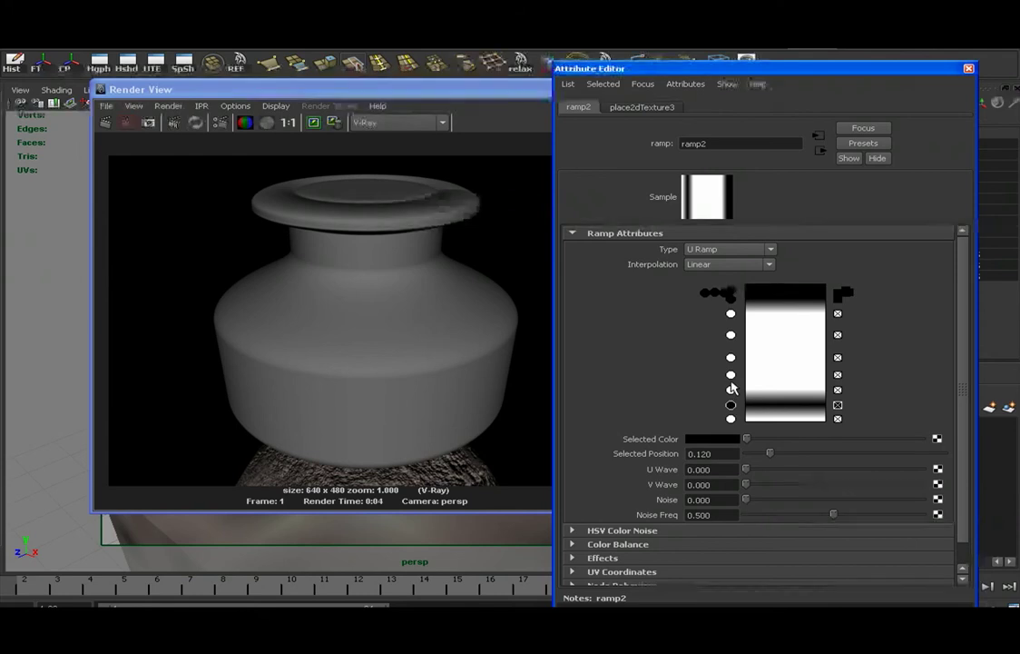
{"action": "left_click", "coordinate": [732, 391]}
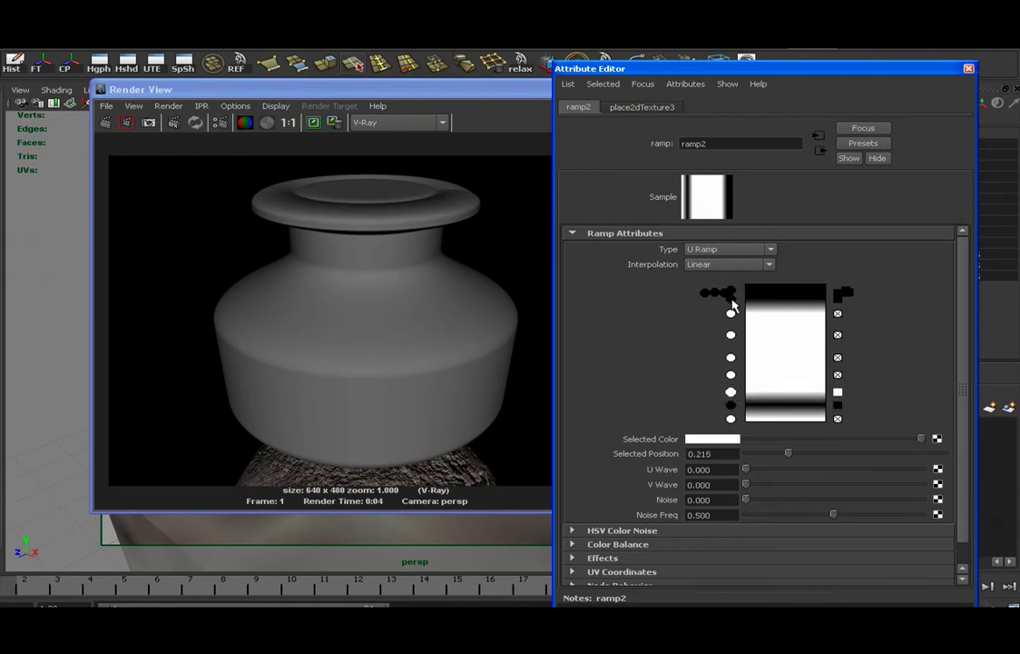
{"action": "left_click", "coordinate": [731, 326]}
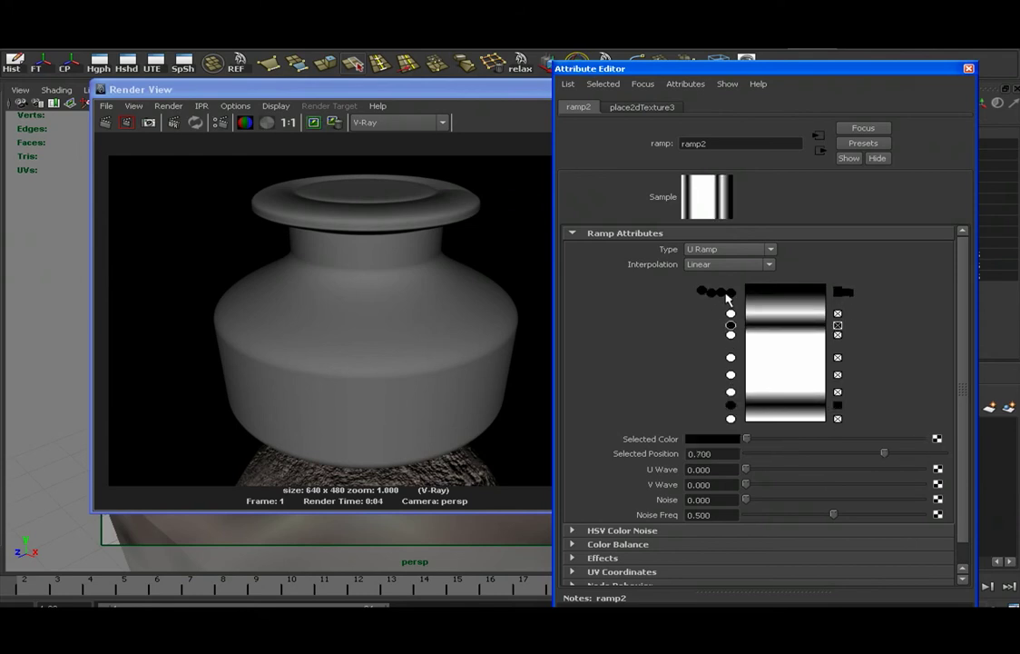
{"action": "left_click", "coordinate": [728, 302]}
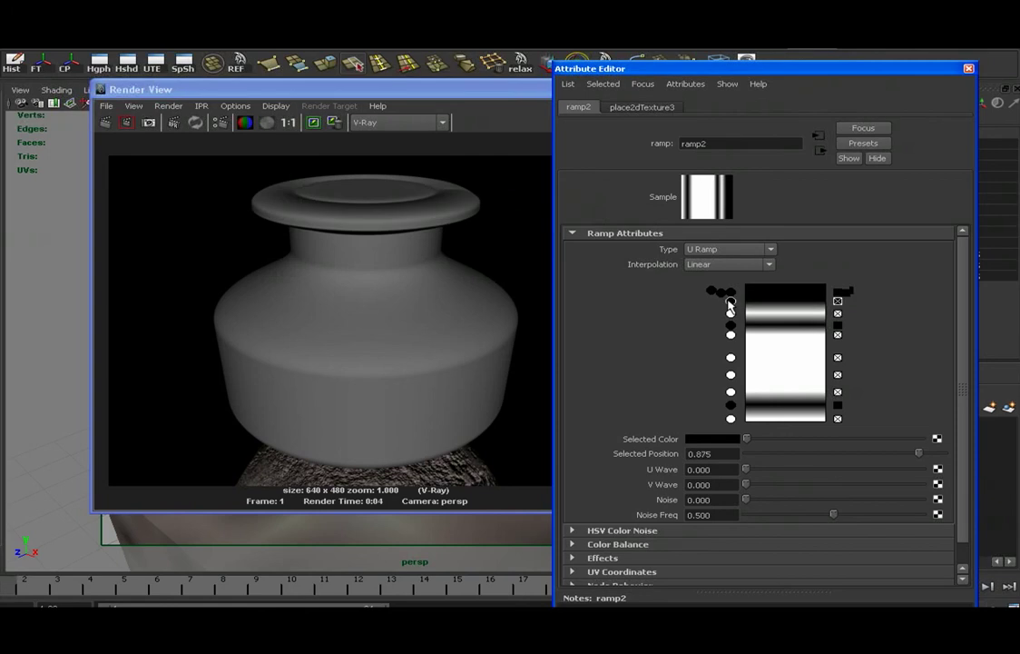
Step: Complete ramp2's stripes with white near the top end and black at 0.555, 0.275 and 0.400, then return to ramp1 and render
{"action": "left_click", "coordinate": [743, 292]}
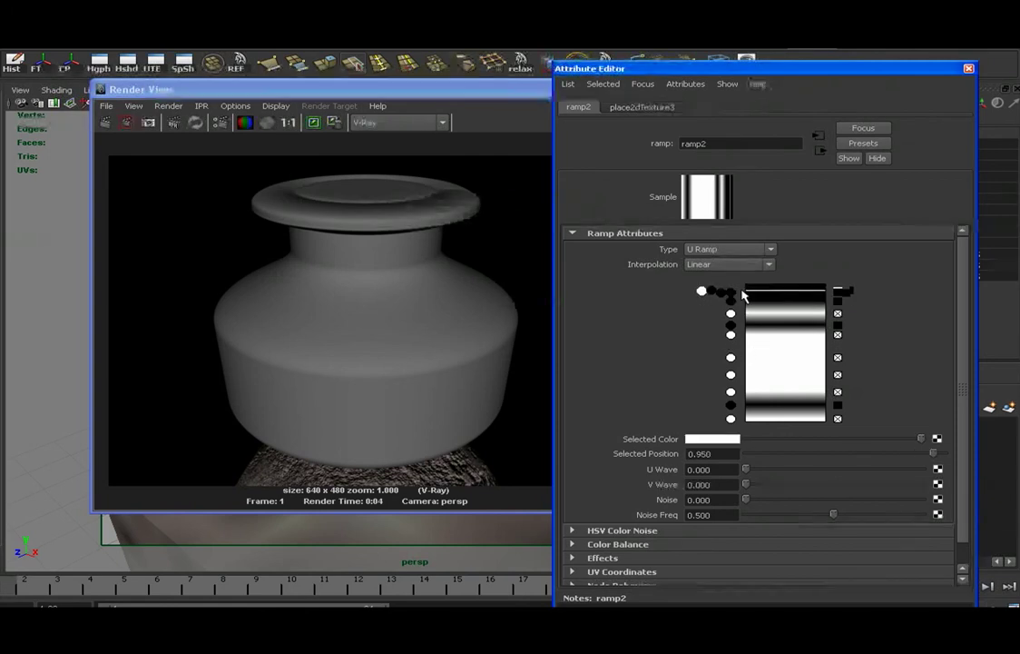
{"action": "left_click", "coordinate": [733, 346]}
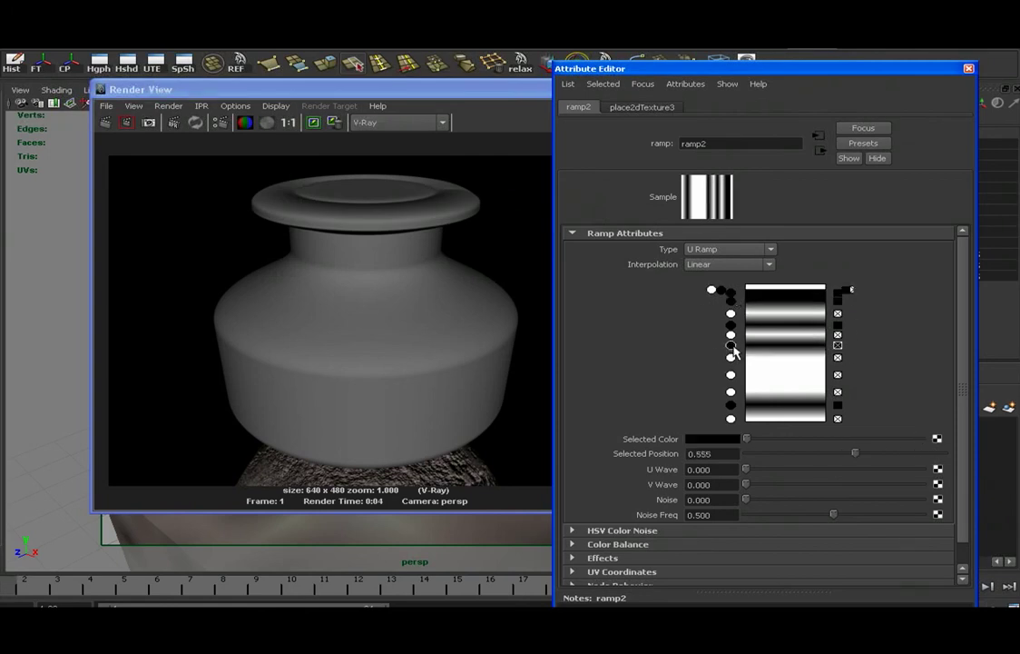
{"action": "left_click_drag", "start_coordinate": [730, 295], "coordinate": [737, 388]}
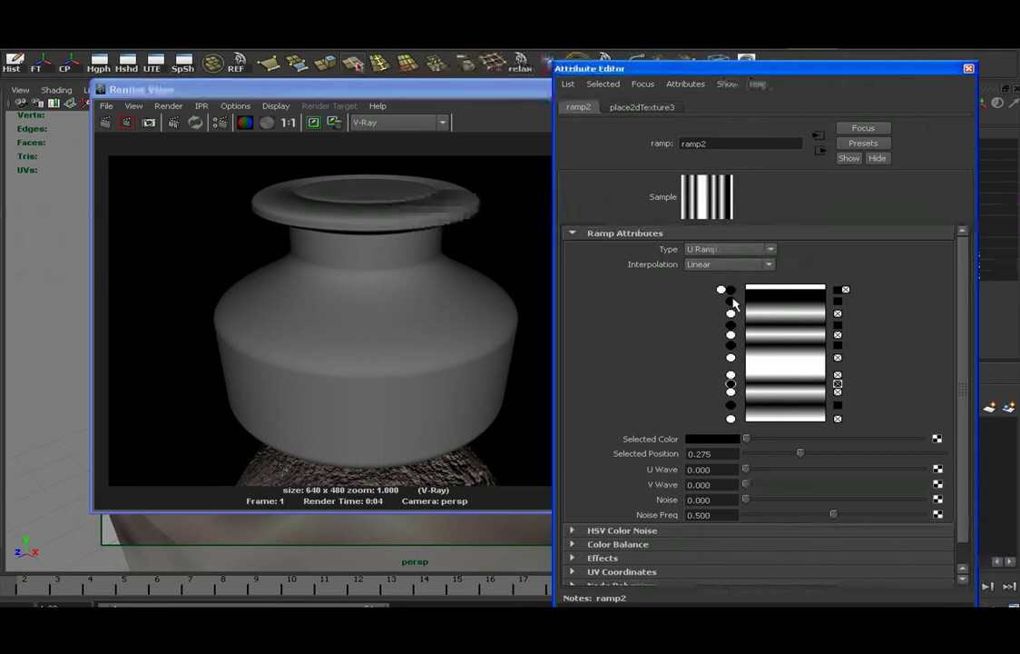
{"action": "left_click_drag", "start_coordinate": [732, 290], "coordinate": [744, 368]}
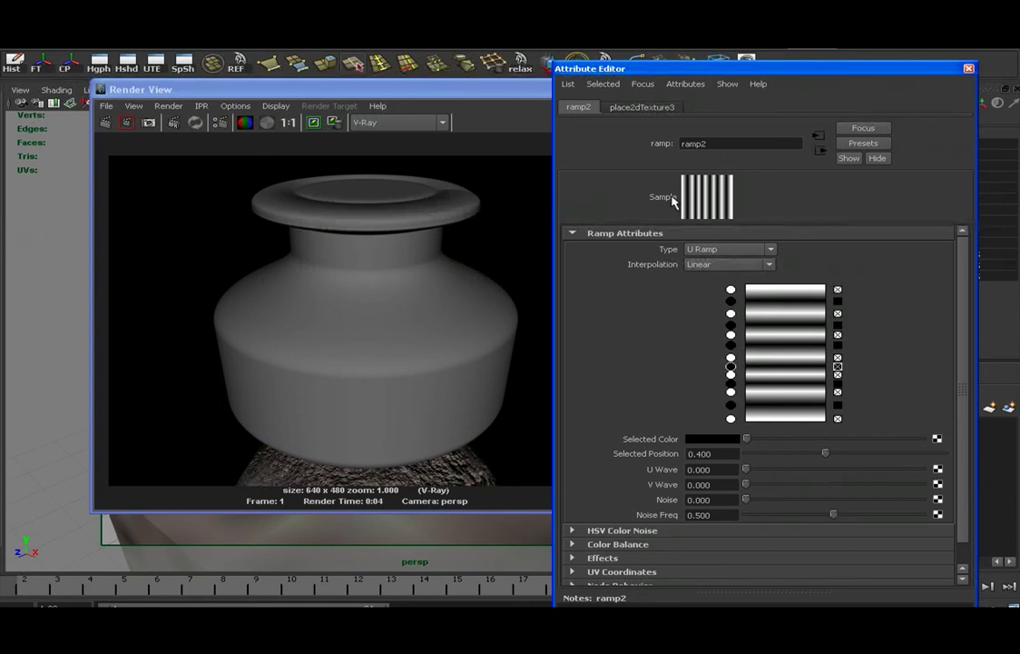
{"action": "left_click", "coordinate": [820, 150]}
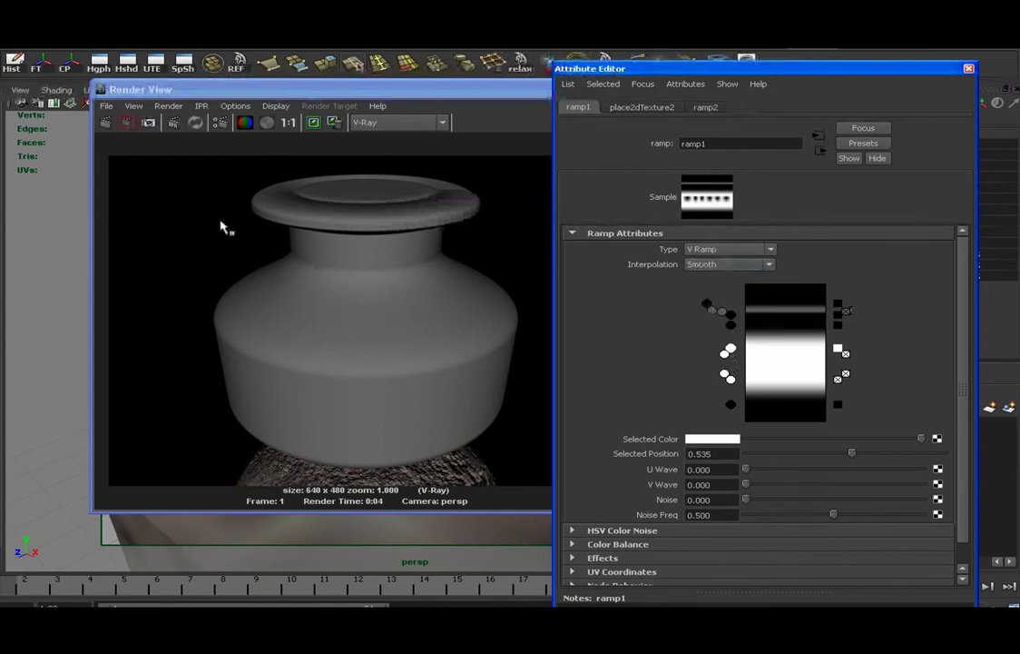
{"action": "left_click", "coordinate": [105, 123]}
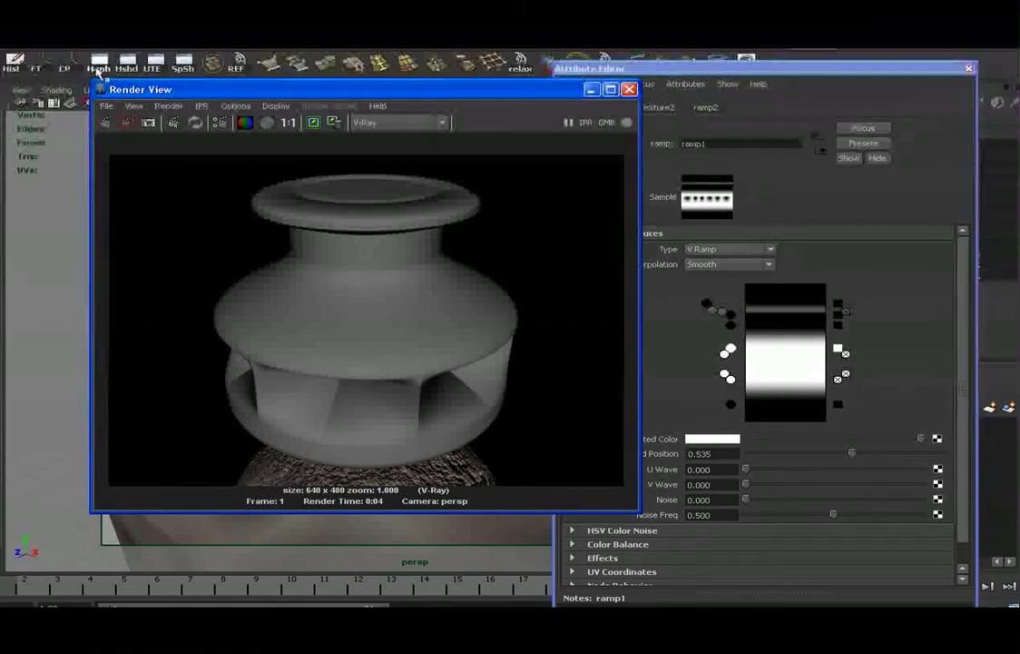
Step: Open the Hypershade, graph the connections of VRayMtl2, and frame the ramp1 and ramp2 nodes in the work area
{"action": "left_click", "coordinate": [126, 66]}
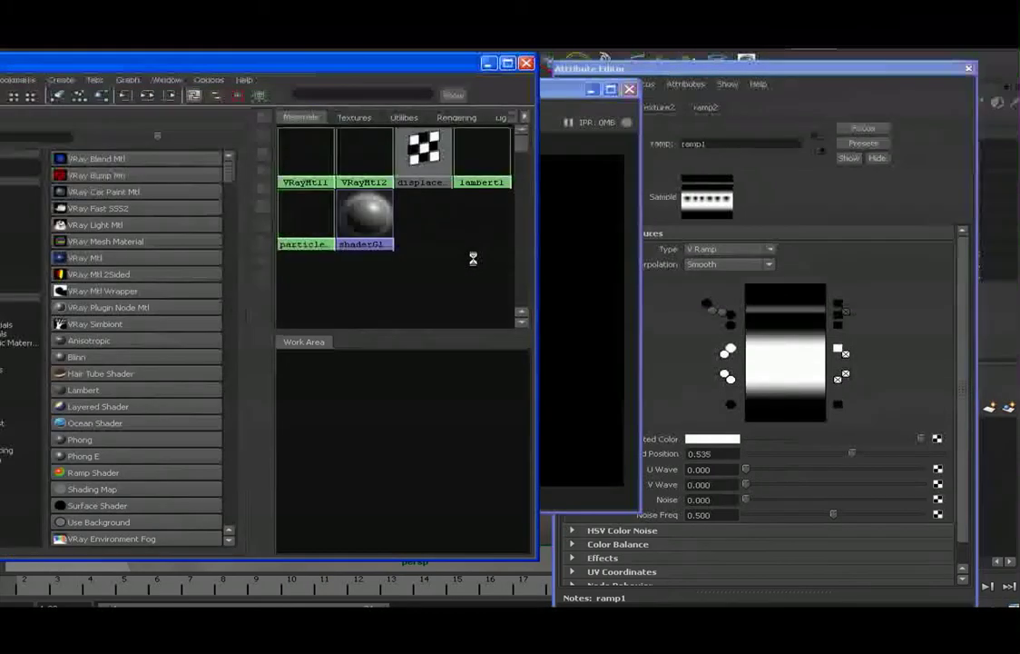
{"action": "left_click_drag", "start_coordinate": [375, 63], "coordinate": [403, 67]}
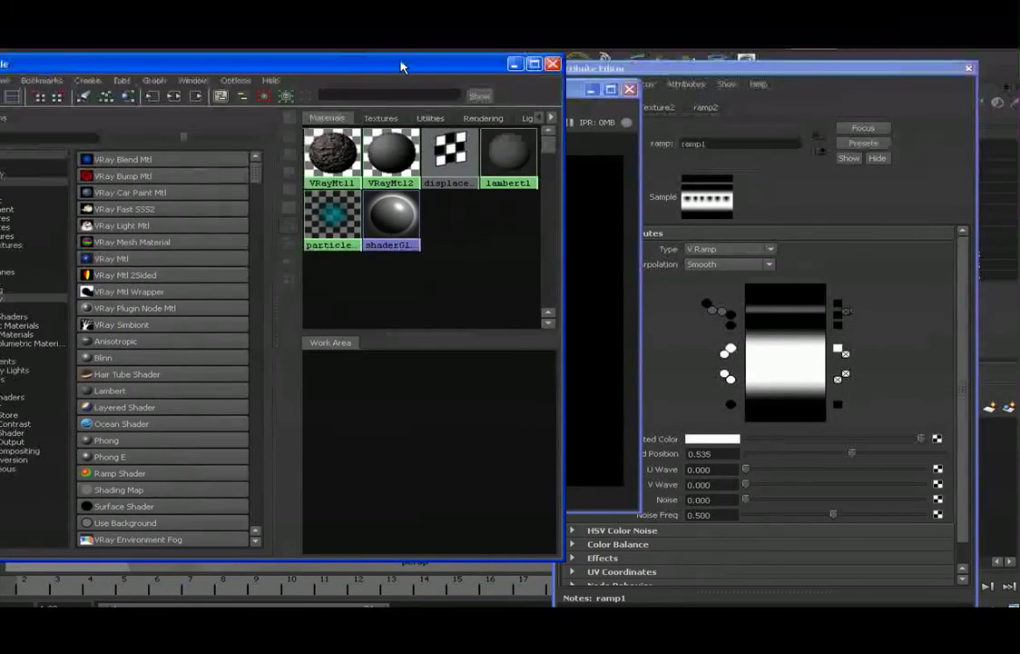
{"action": "left_click", "coordinate": [400, 165]}
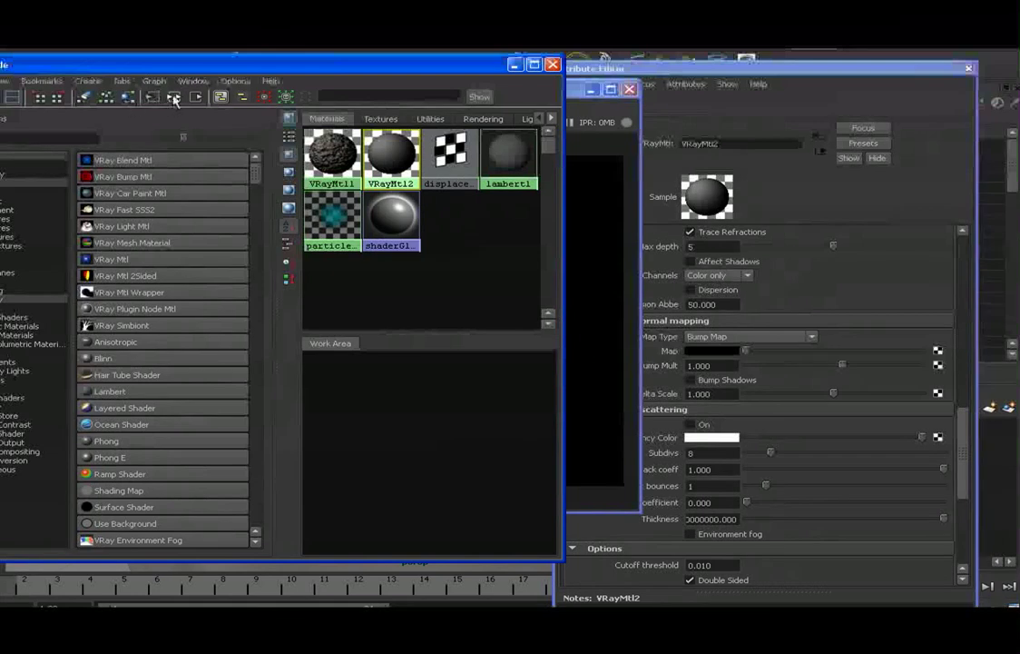
{"action": "left_click", "coordinate": [153, 95]}
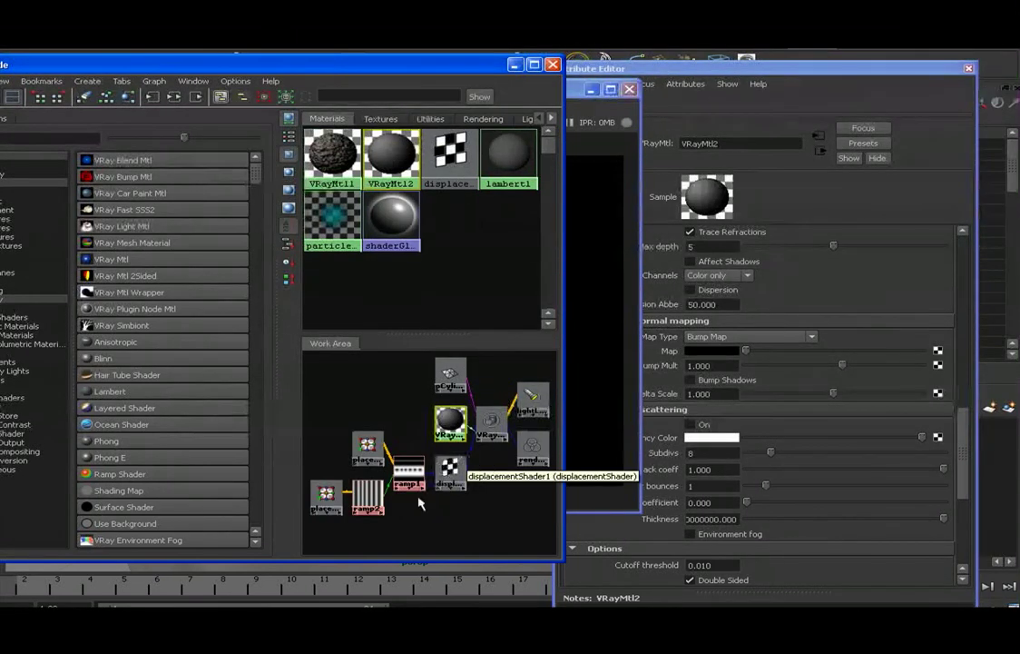
{"action": "left_click_drag", "start_coordinate": [272, 343], "coordinate": [210, 346]}
{"action": "right_click_drag", "start_coordinate": [374, 423], "coordinate": [488, 429], "text": "alt"}
{"action": "middle_click_drag", "start_coordinate": [429, 420], "coordinate": [488, 457], "text": "alt"}
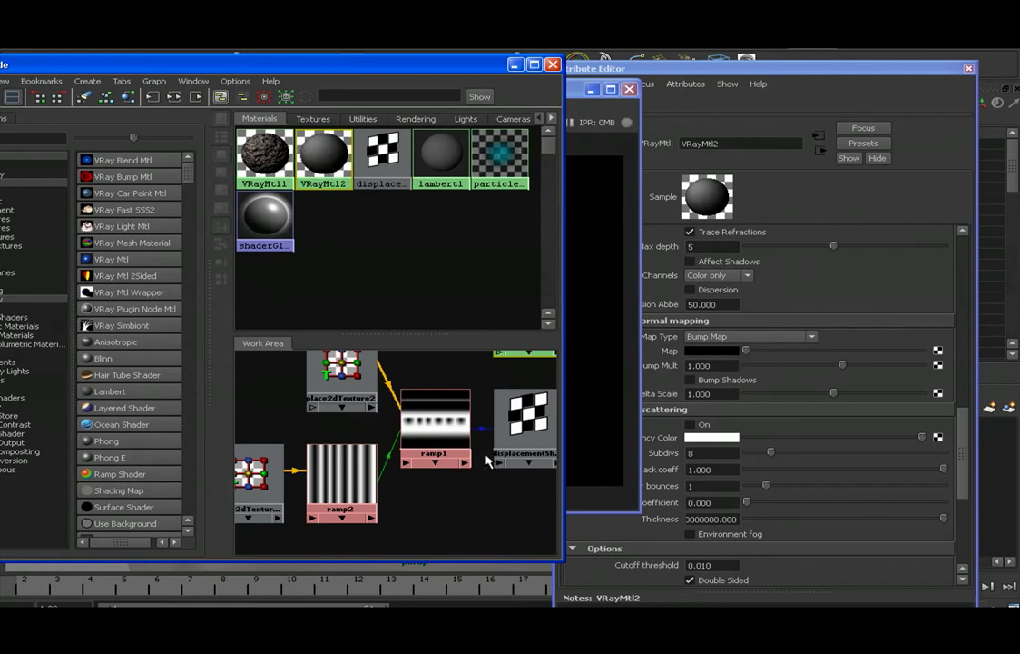
Step: Connect ramp2 to the color of ramp1's 0.340 entry as well, and render the perspective view again
{"action": "left_click", "coordinate": [446, 420]}
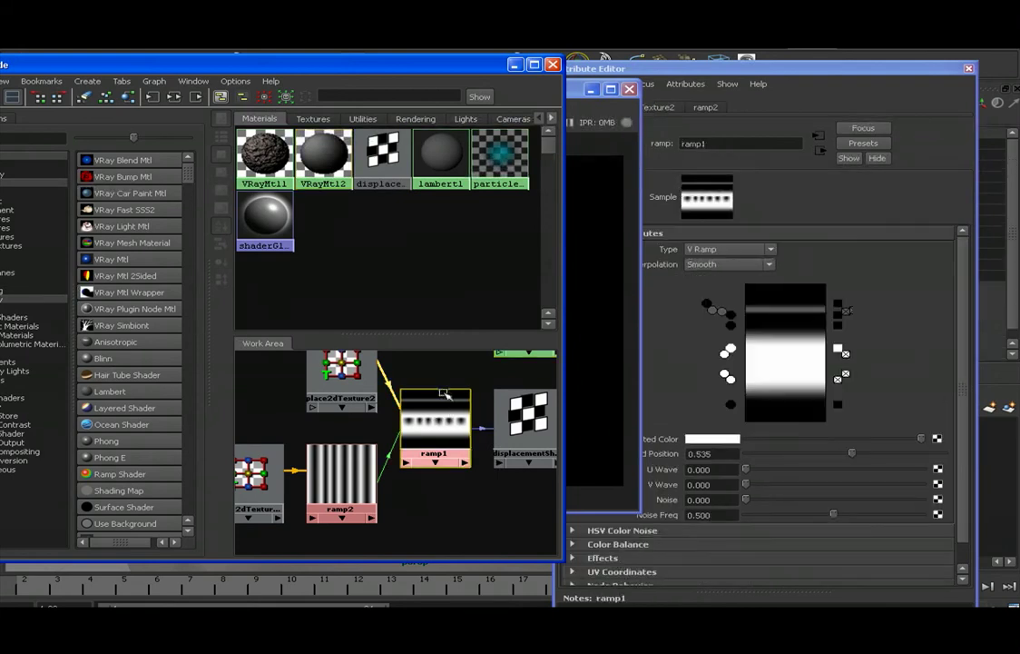
{"action": "left_click", "coordinate": [727, 375]}
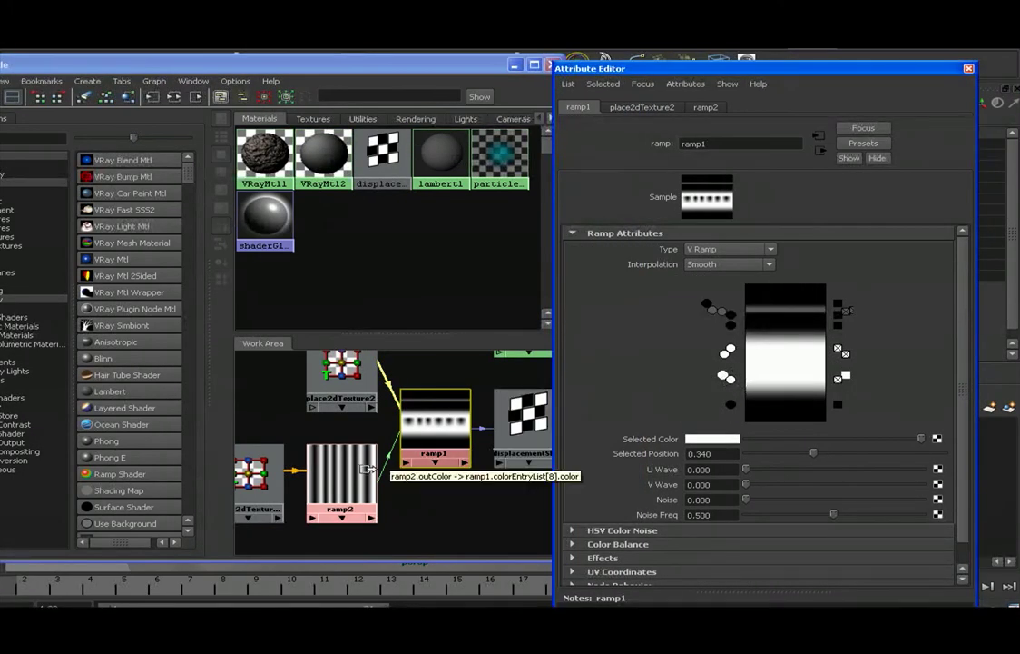
{"action": "left_click", "coordinate": [725, 441]}
{"action": "left_click", "coordinate": [725, 375]}
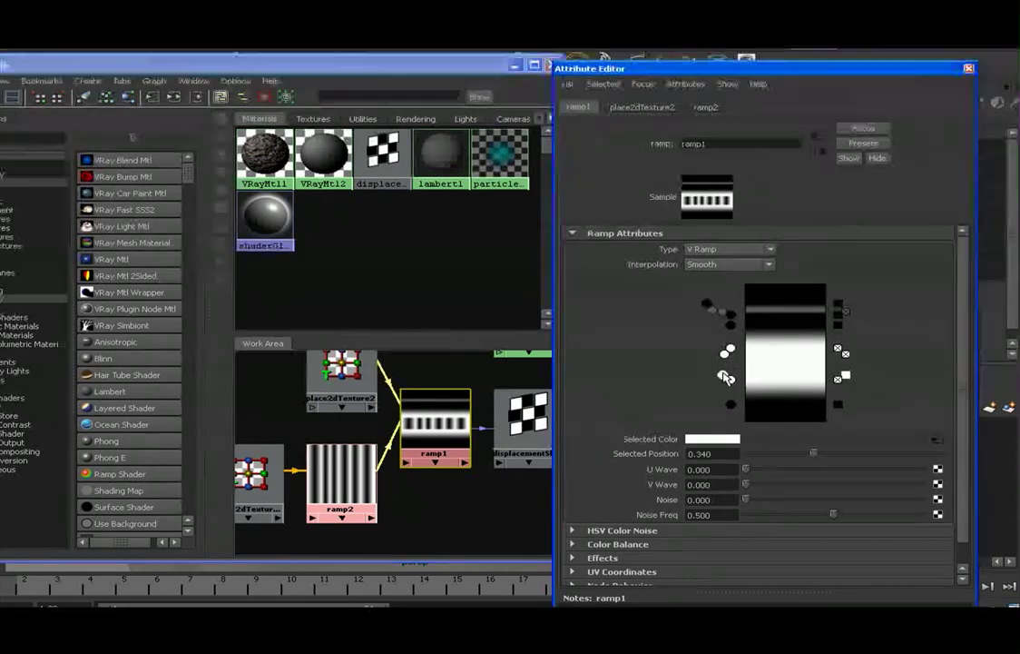
{"action": "left_click", "coordinate": [726, 354]}
{"action": "left_click", "coordinate": [936, 439]}
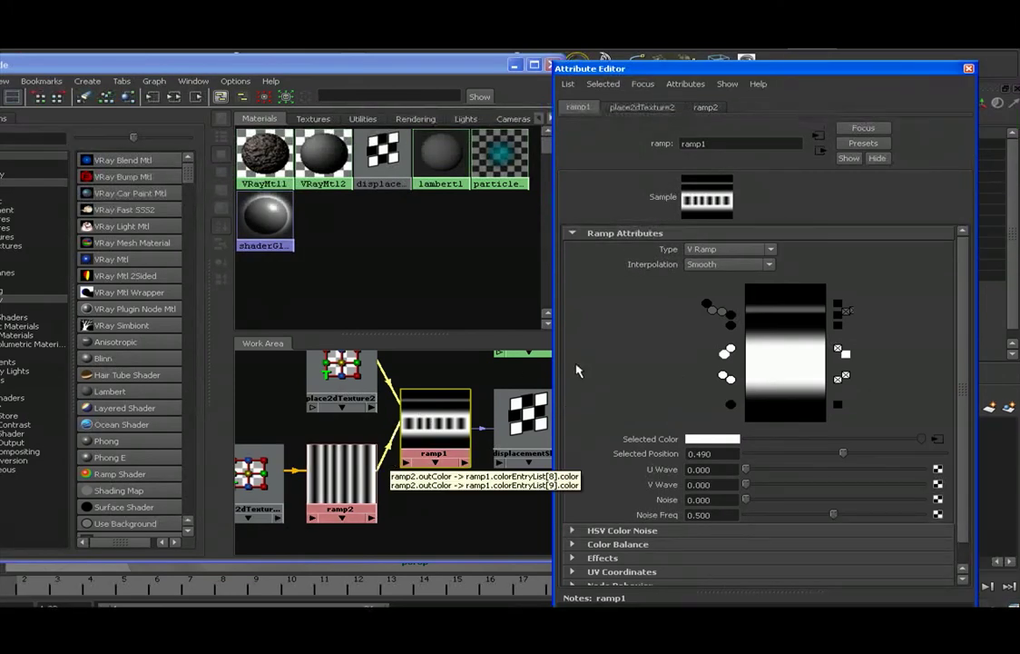
{"action": "left_click_drag", "start_coordinate": [451, 76], "coordinate": [421, 211]}
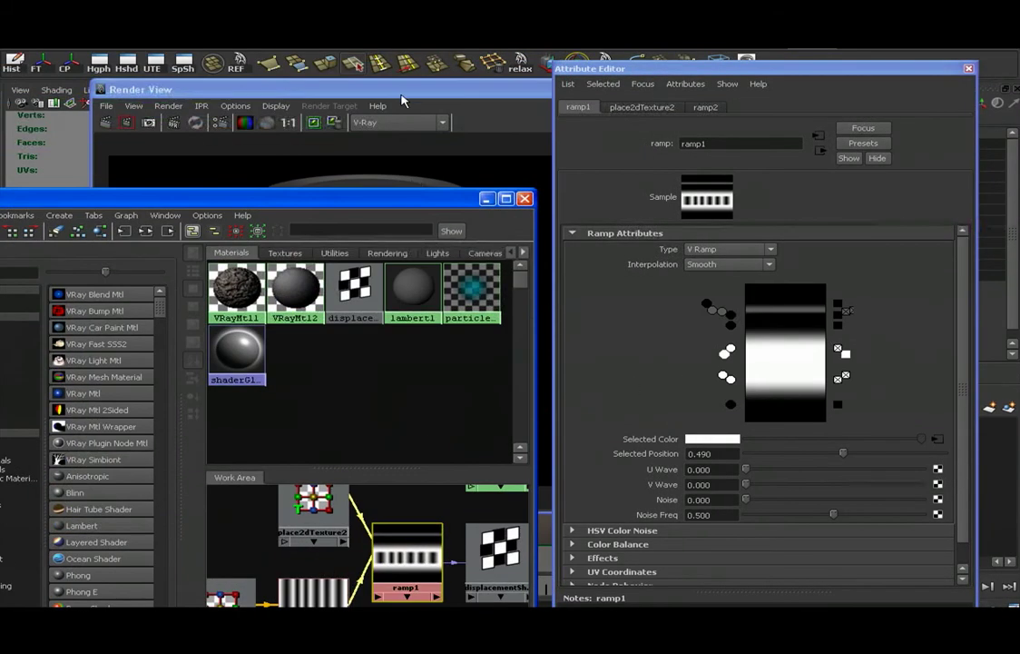
{"action": "left_click", "coordinate": [410, 107]}
{"action": "left_click", "coordinate": [105, 123]}
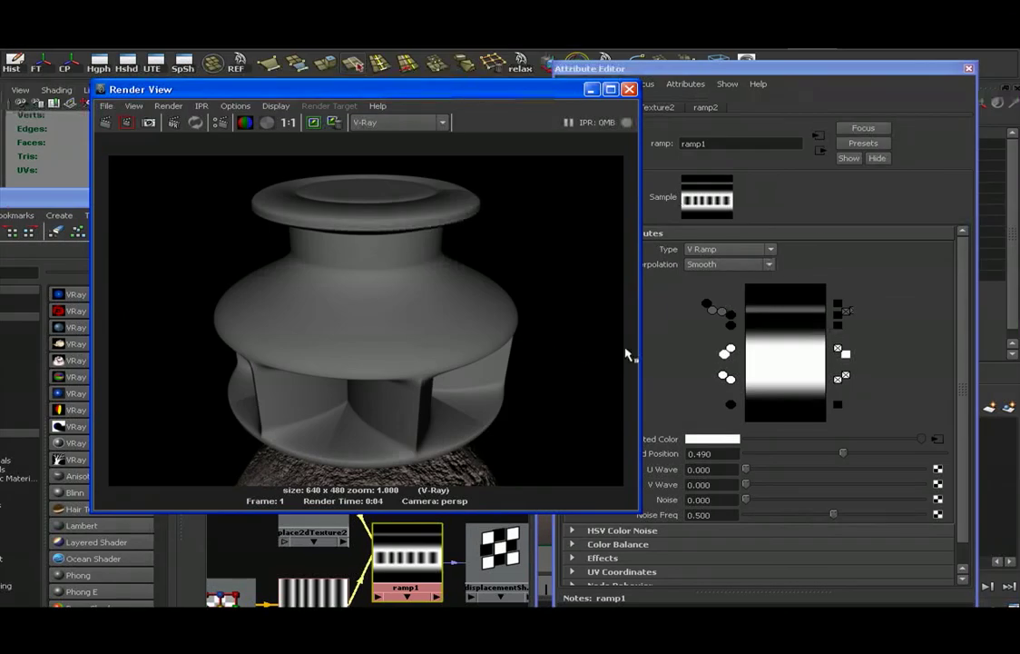
Step: In ramp2's Color Balance, set Alpha Gain to 0.995, darken Color Gain to a very dark grey, and render
{"action": "left_click_drag", "start_coordinate": [716, 72], "coordinate": [741, 30]}
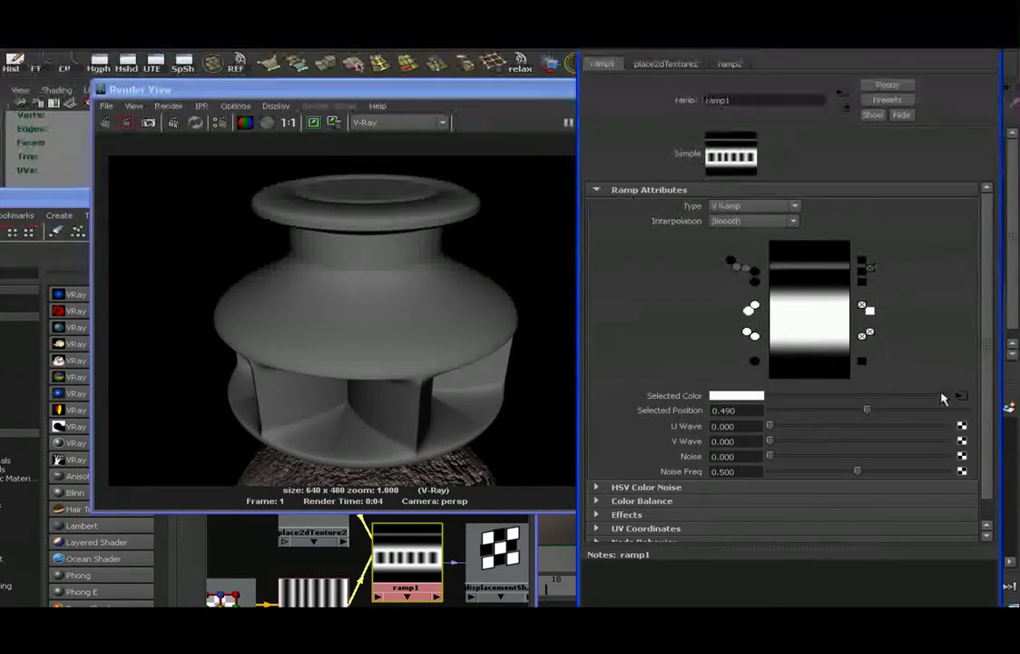
{"action": "left_click", "coordinate": [963, 400]}
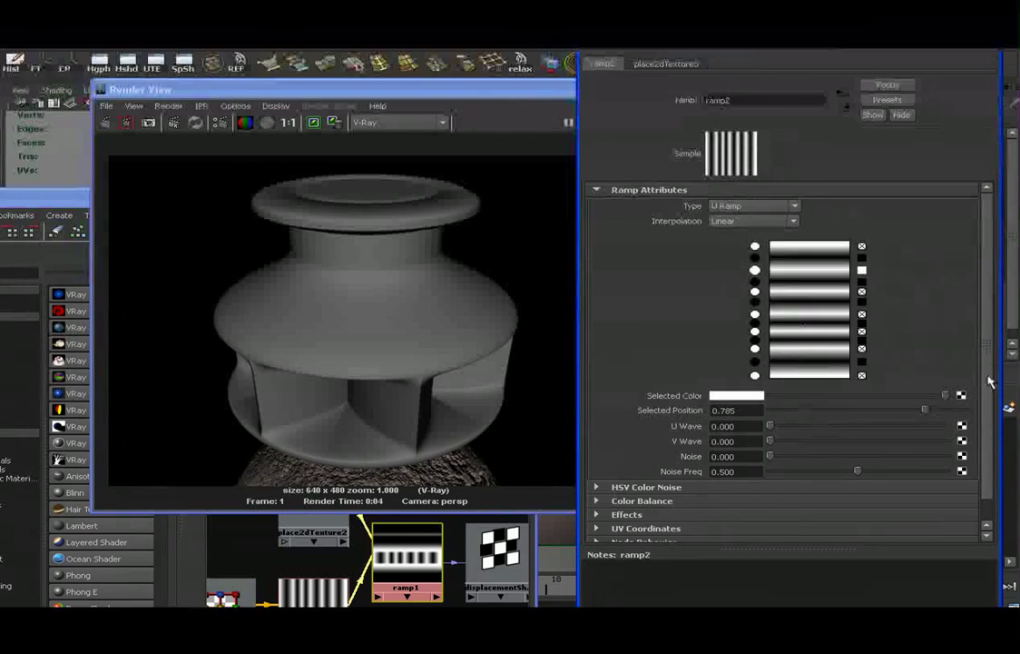
{"action": "scroll", "coordinate": [975, 443], "scroll_direction": "down", "scroll_amount": 1}
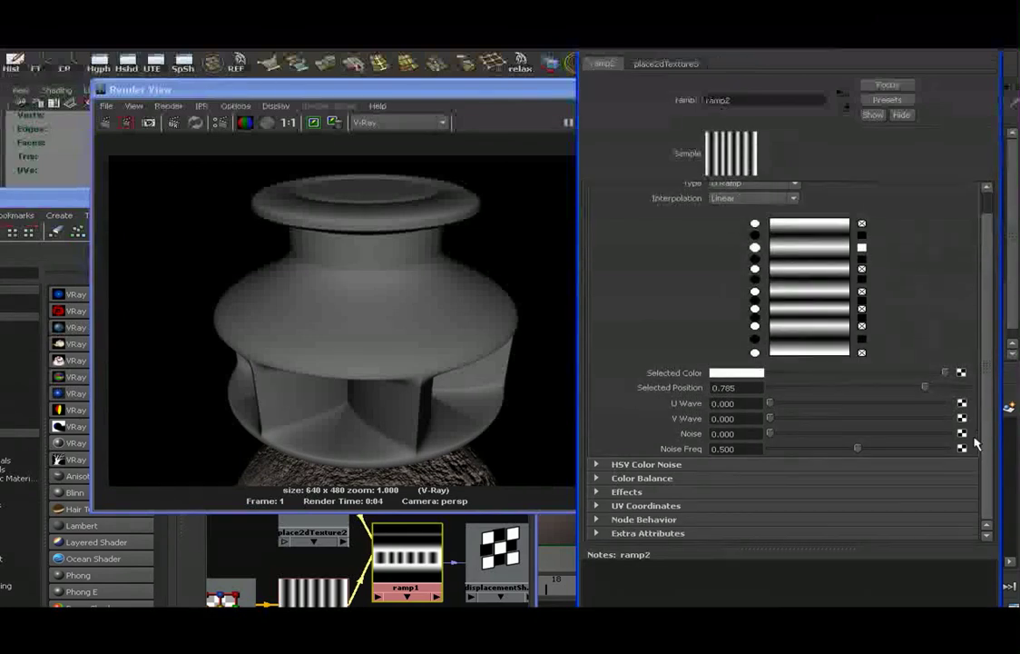
{"action": "left_click", "coordinate": [625, 479]}
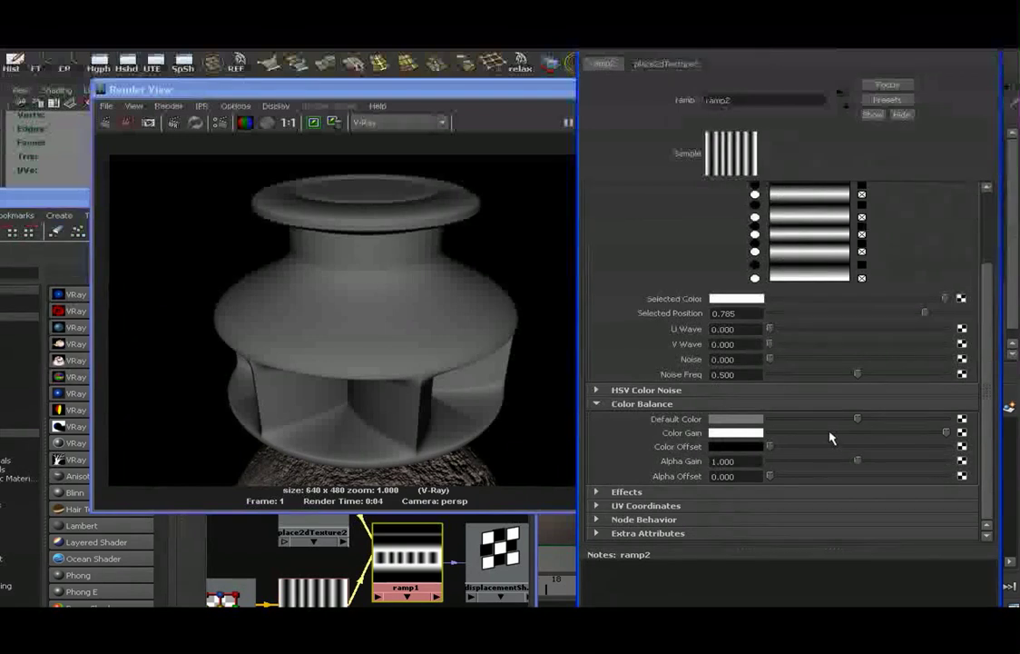
{"action": "left_click", "coordinate": [816, 463]}
{"action": "left_click_drag", "start_coordinate": [816, 465], "coordinate": [856, 465]}
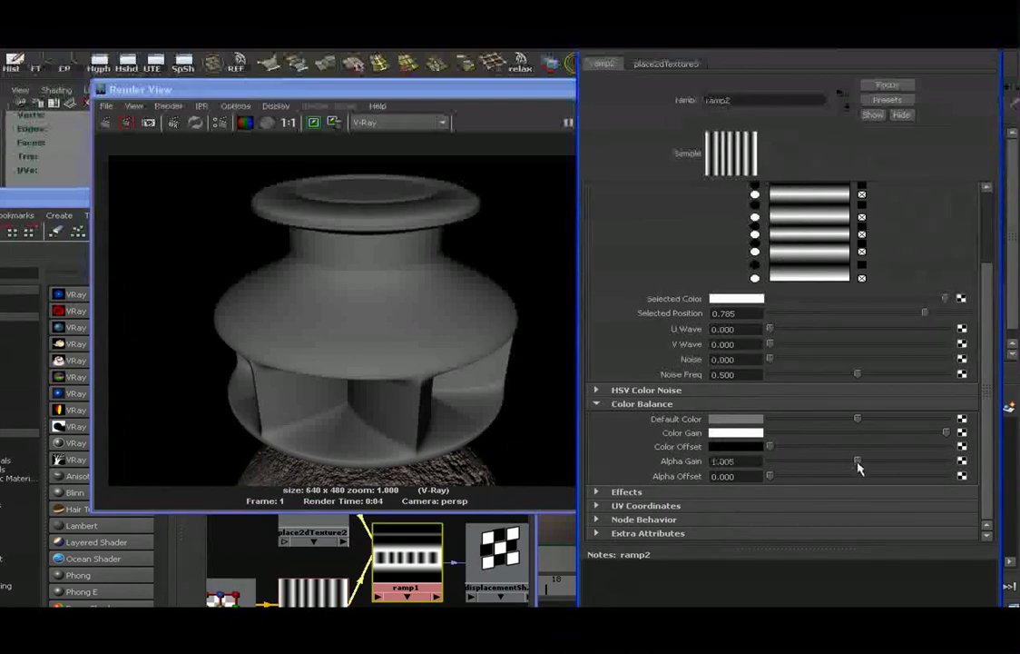
{"action": "left_click", "coordinate": [802, 434]}
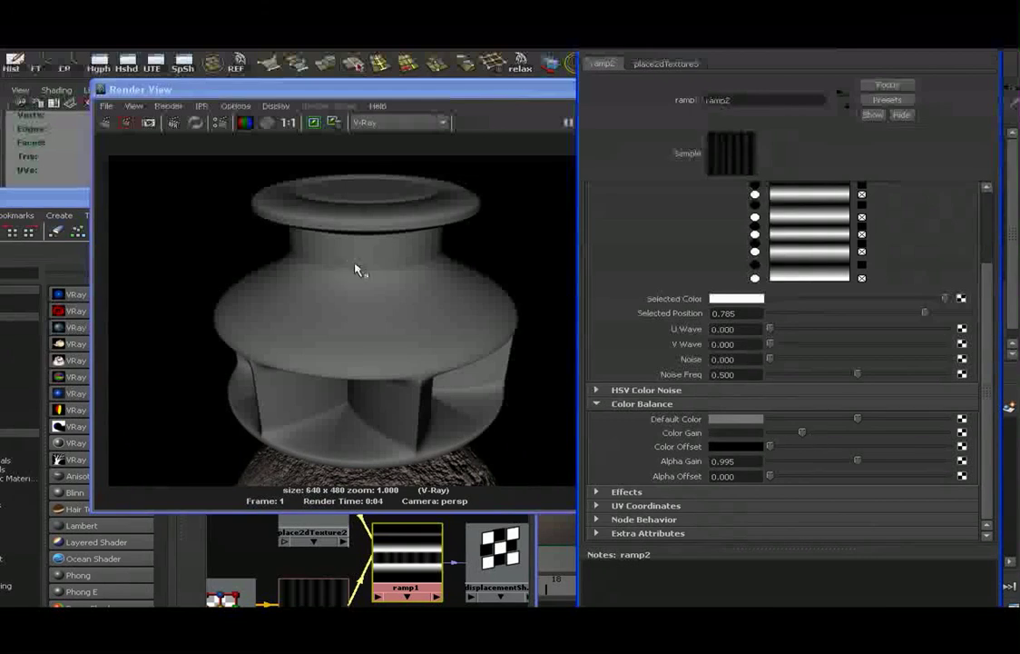
{"action": "left_click", "coordinate": [106, 125]}
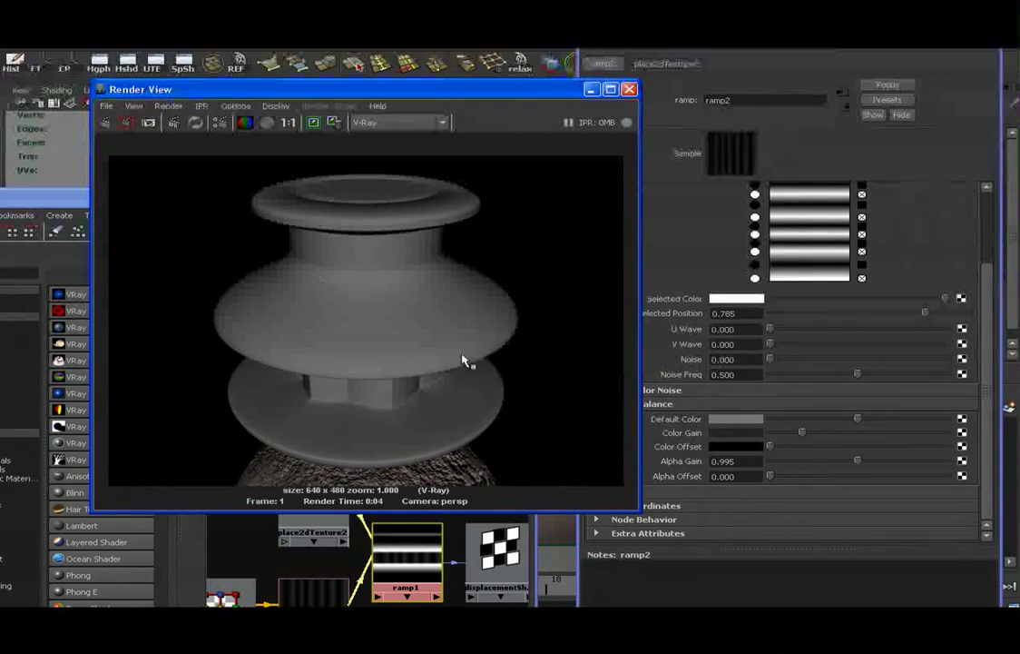
Step: Lighten ramp2's Color Gain and Color Offset to medium grey, and set its ramp interpolation to Smooth
{"action": "left_click_drag", "start_coordinate": [803, 437], "coordinate": [838, 441]}
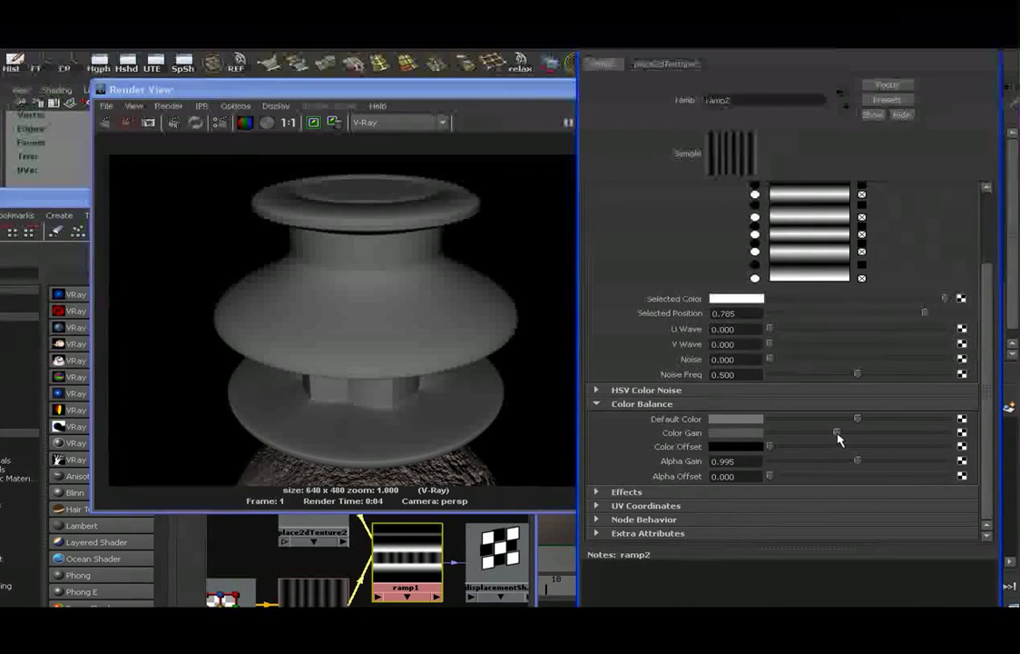
{"action": "mouse_move", "coordinate": [770, 448]}
{"action": "left_mouse_down"}
{"action": "mouse_move", "coordinate": [817, 450]}
{"action": "mouse_move", "coordinate": [856, 433]}
{"action": "mouse_move", "coordinate": [837, 452]}
{"action": "left_mouse_up"}
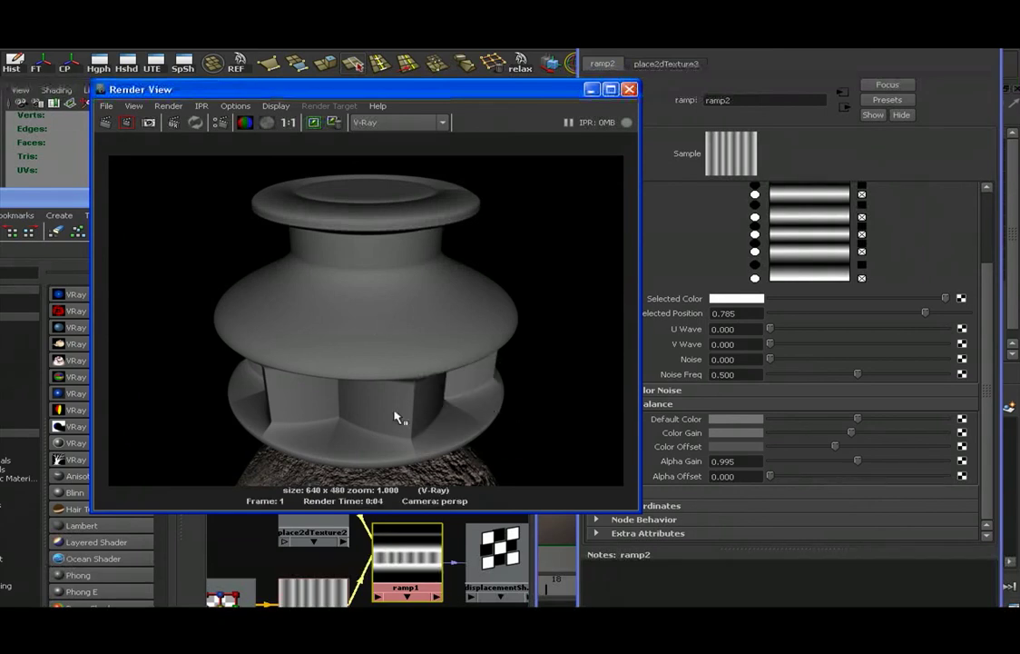
{"action": "left_click_drag", "start_coordinate": [989, 304], "coordinate": [991, 206]}
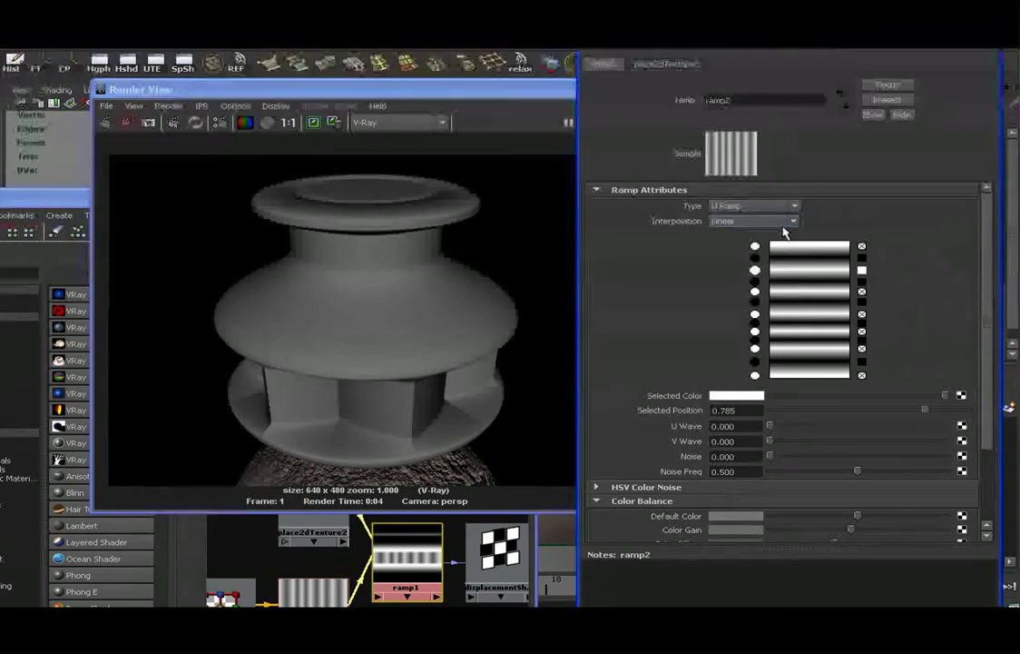
{"action": "left_click", "coordinate": [793, 221]}
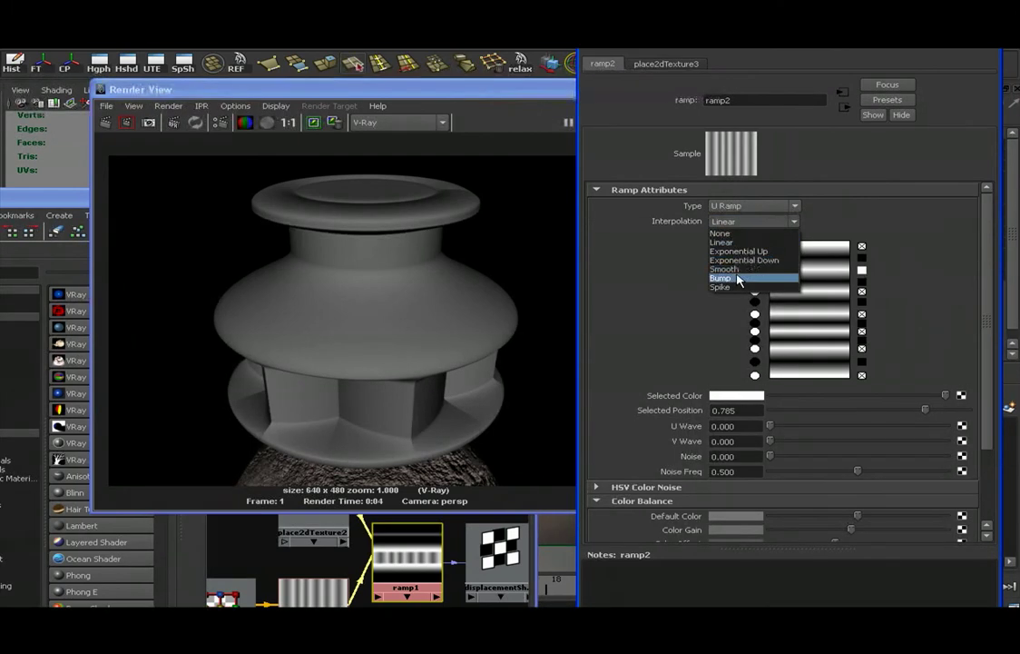
{"action": "left_click", "coordinate": [726, 269]}
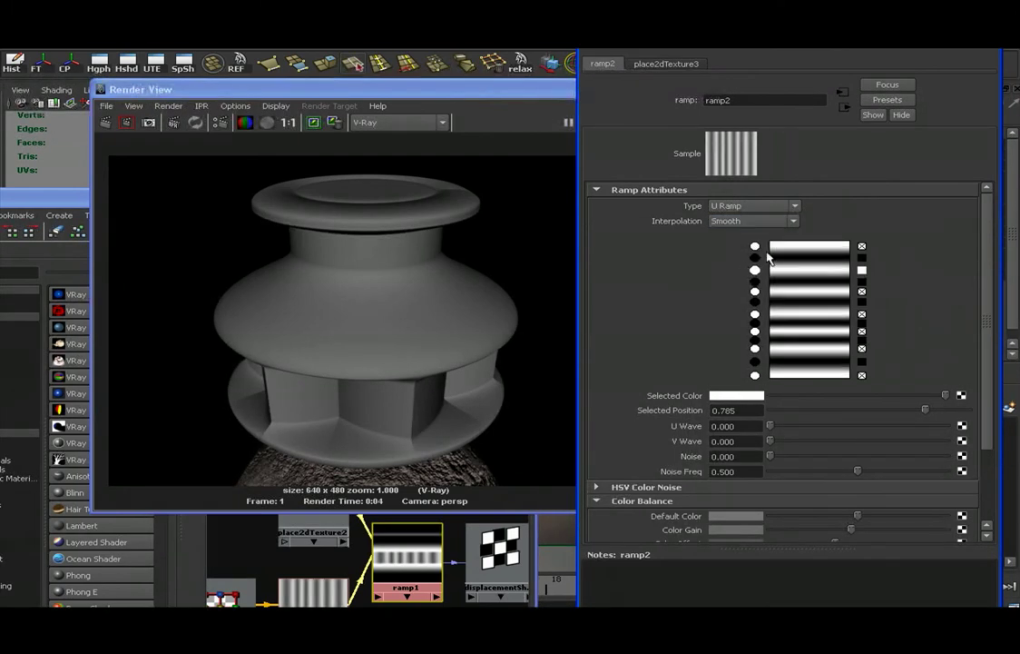
Step: In ramp2's place2dTexture3 node, set the U value of Repeat UV to 5 and render the perspective view
{"action": "left_click", "coordinate": [666, 64]}
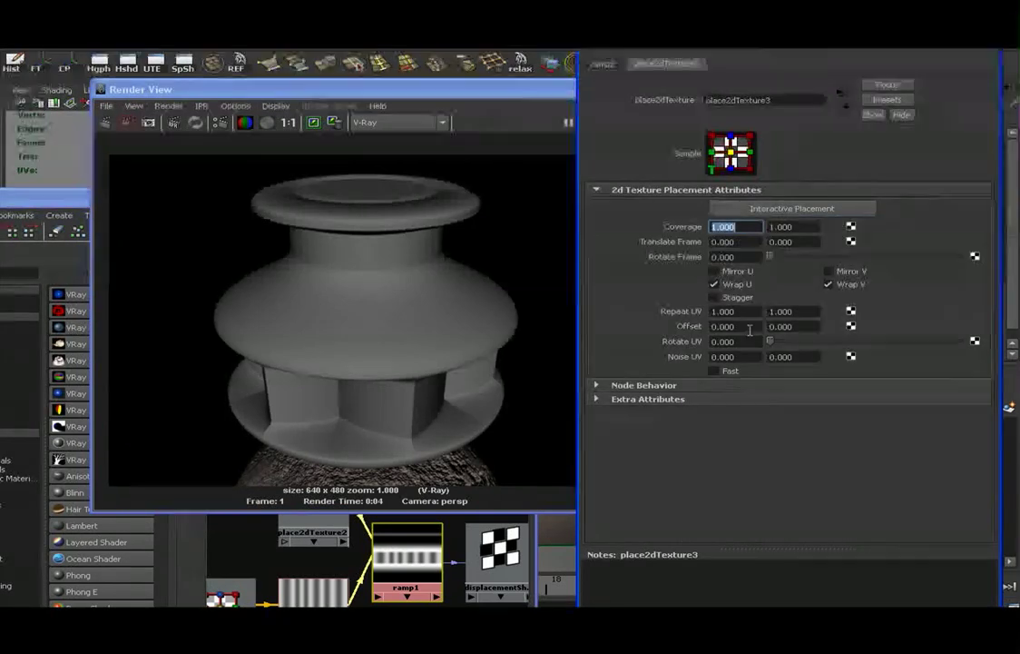
{"action": "double_click", "coordinate": [721, 312]}
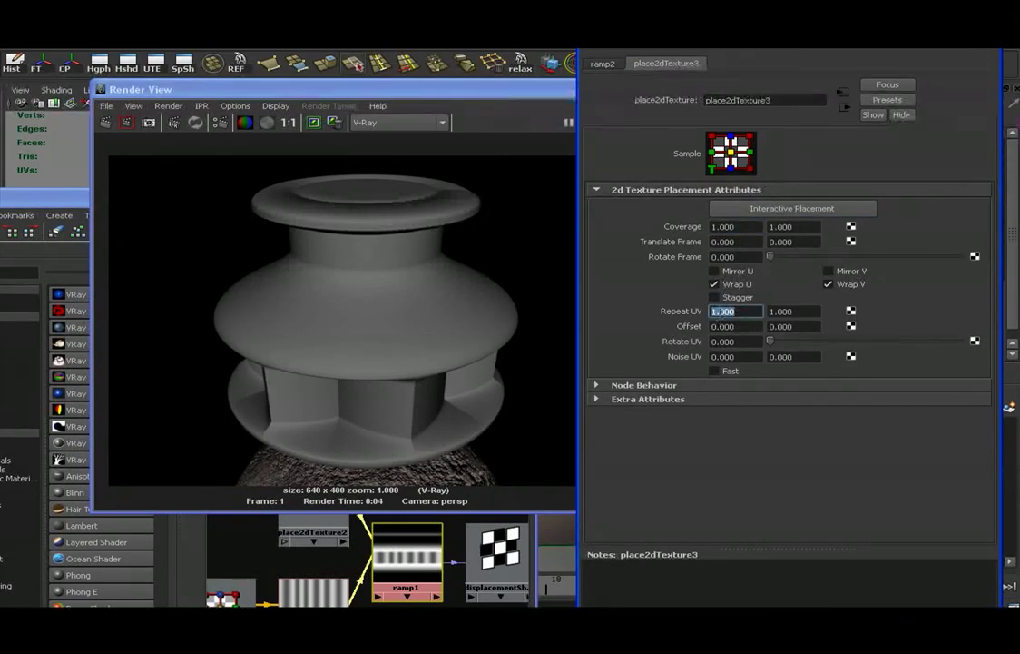
{"action": "type", "text": "5"}
{"action": "key", "text": "Return"}
{"action": "left_click", "coordinate": [105, 122]}
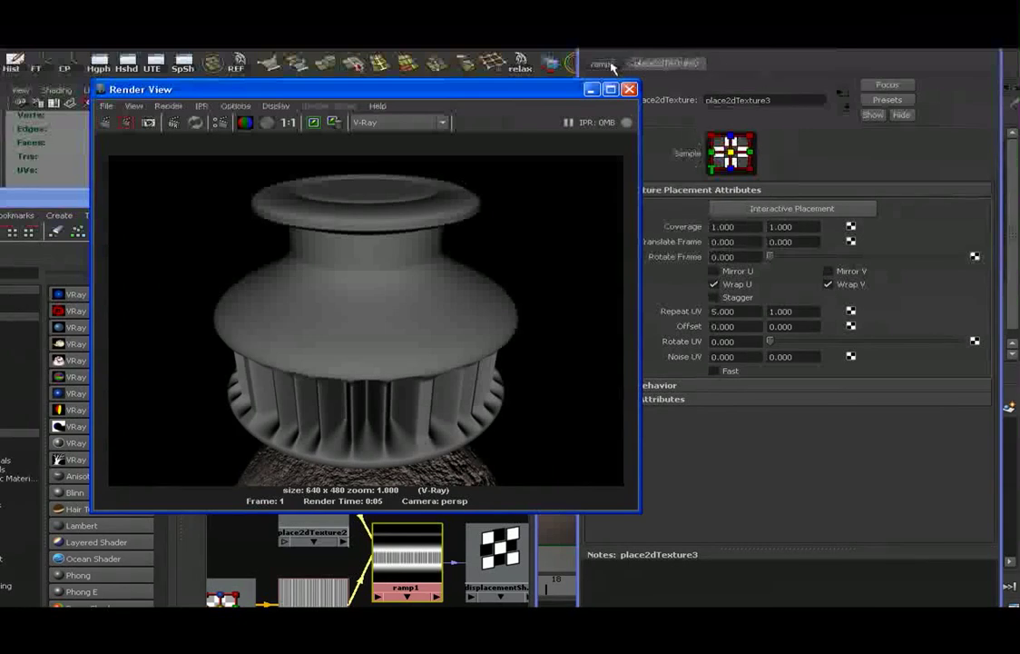
Step: Return to ramp2's ramp attributes and close the Render View to reveal the Hypershade
{"action": "left_click", "coordinate": [607, 63]}
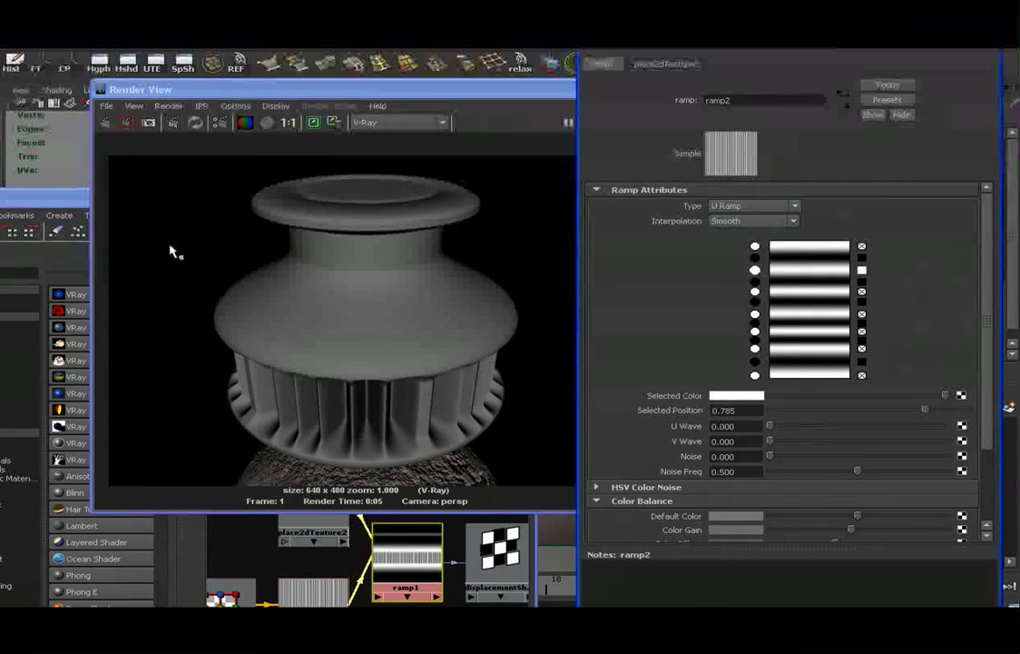
{"action": "left_click", "coordinate": [384, 91]}
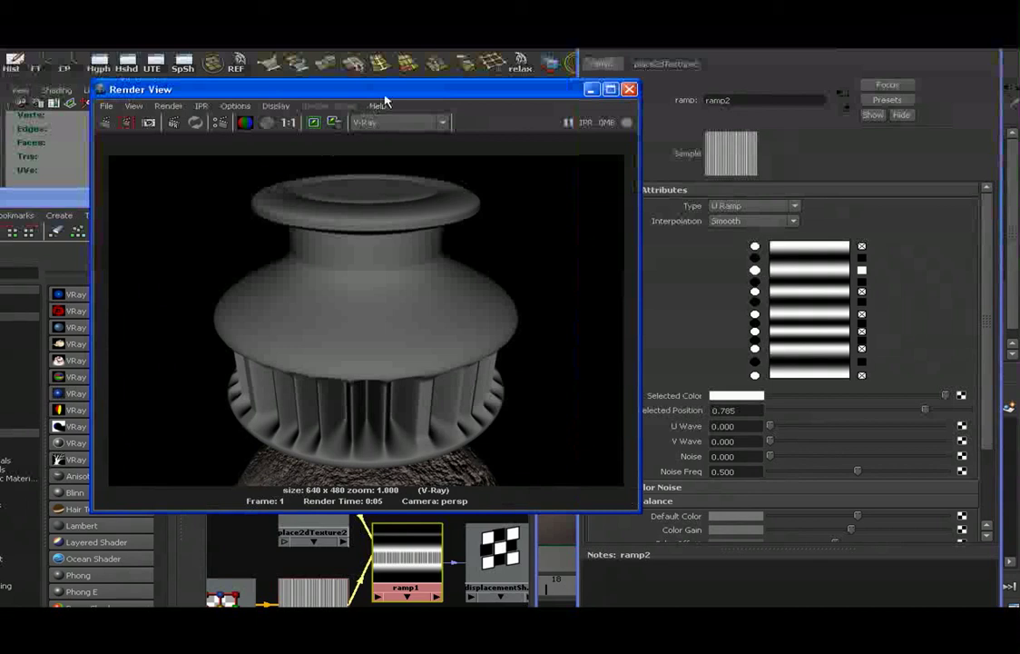
{"action": "left_click", "coordinate": [631, 90]}
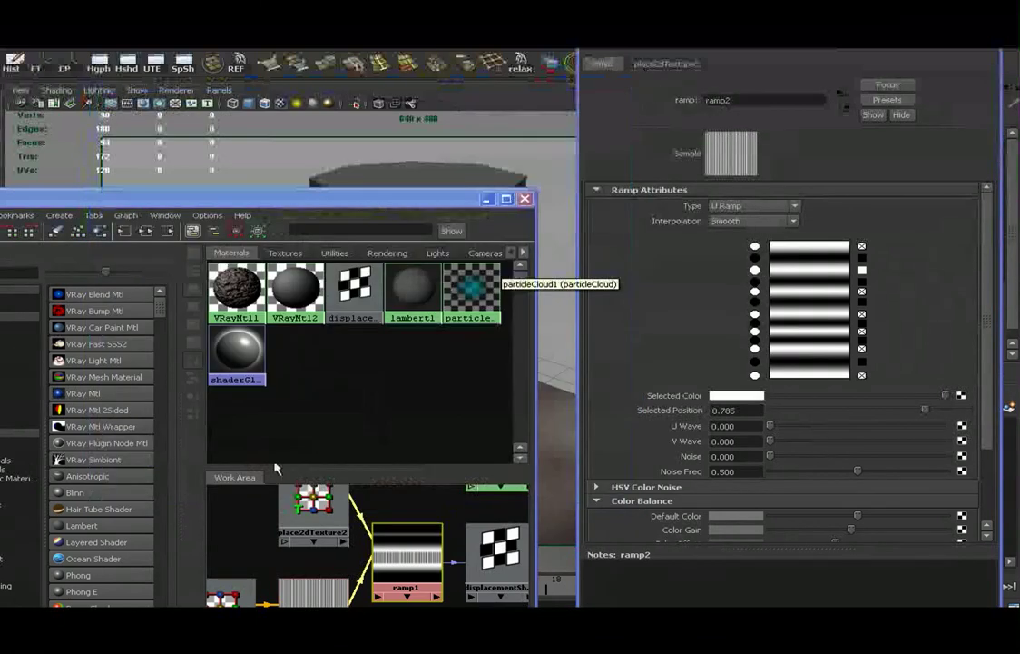